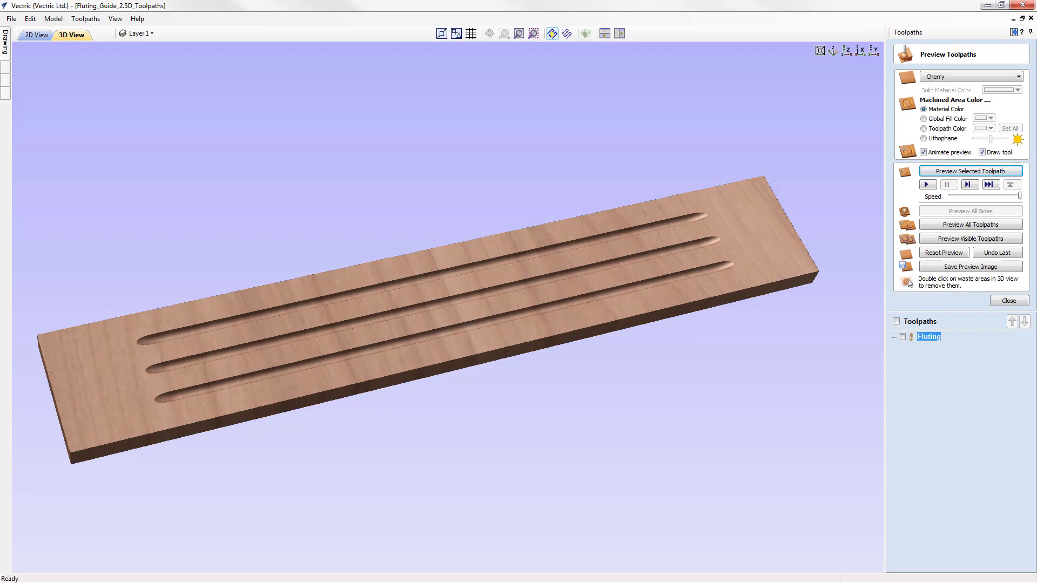
# Step: Close the current project and start a new file
pyautogui.click(11, 18)
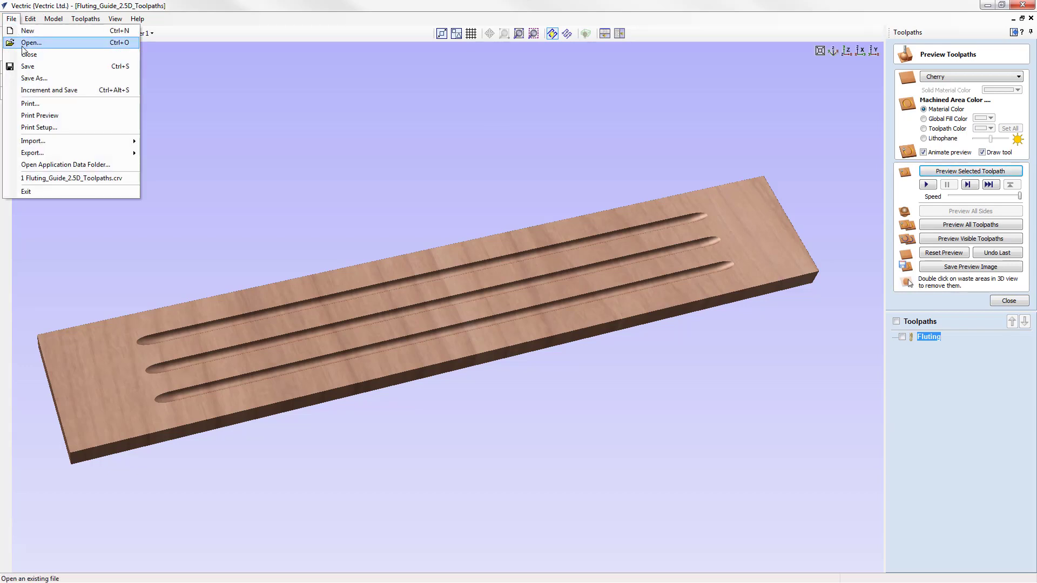
pyautogui.click(43, 54)
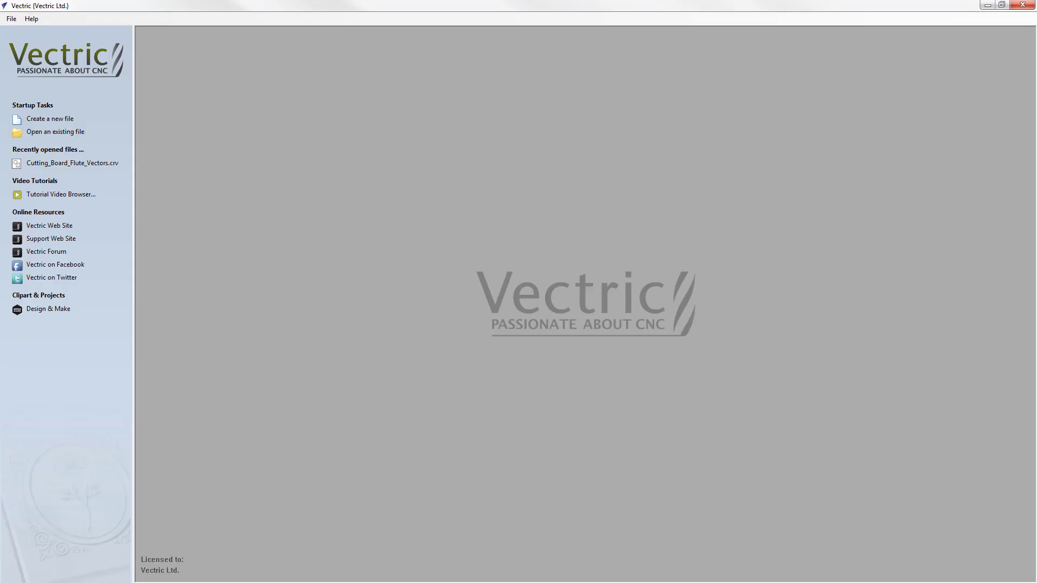
pyautogui.click(50, 120)
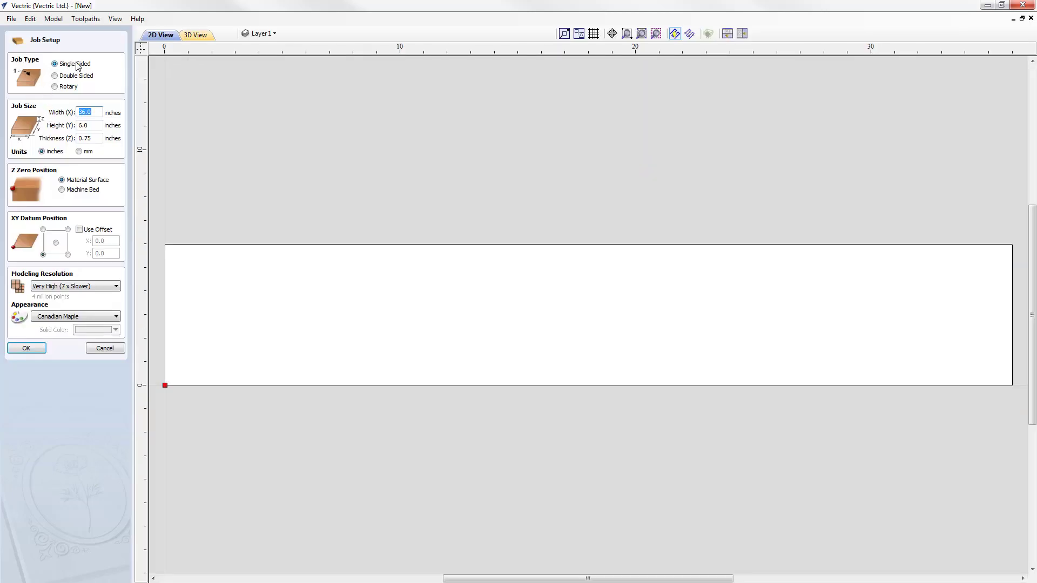
# Step: Set up the single-sided job as 36 by 6 inches with a thickness of 1 inch
pyautogui.click(95, 110)
pyautogui.click(93, 127)
pyautogui.press('Tab')
pyautogui.write('1')
pyautogui.click(27, 352)
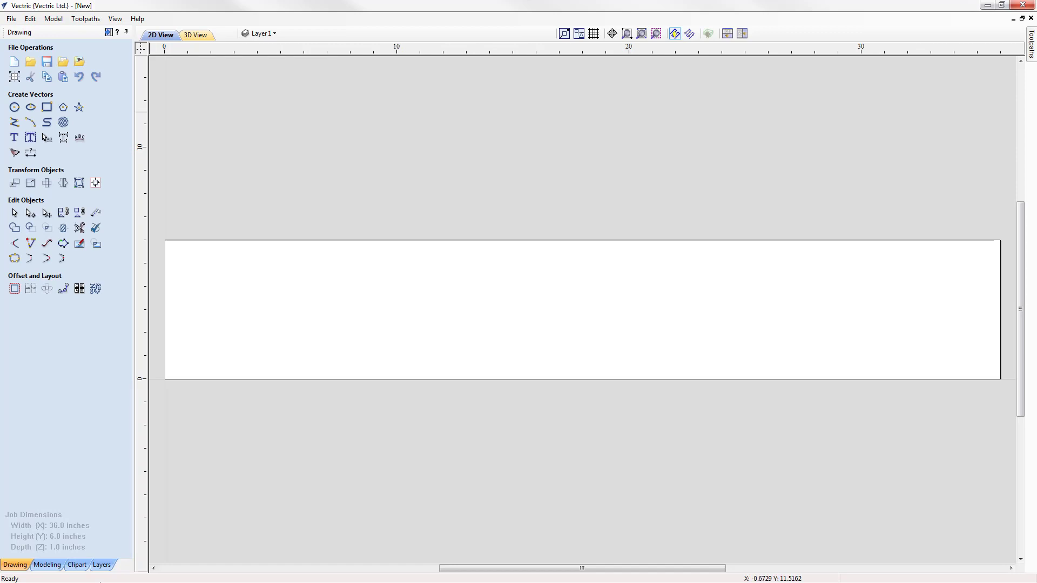
# Step: Draw a horizontal line from X 4, Y 1.5 to X 32, Y 1.5 near the board's lower edge
pyautogui.click(13, 124)
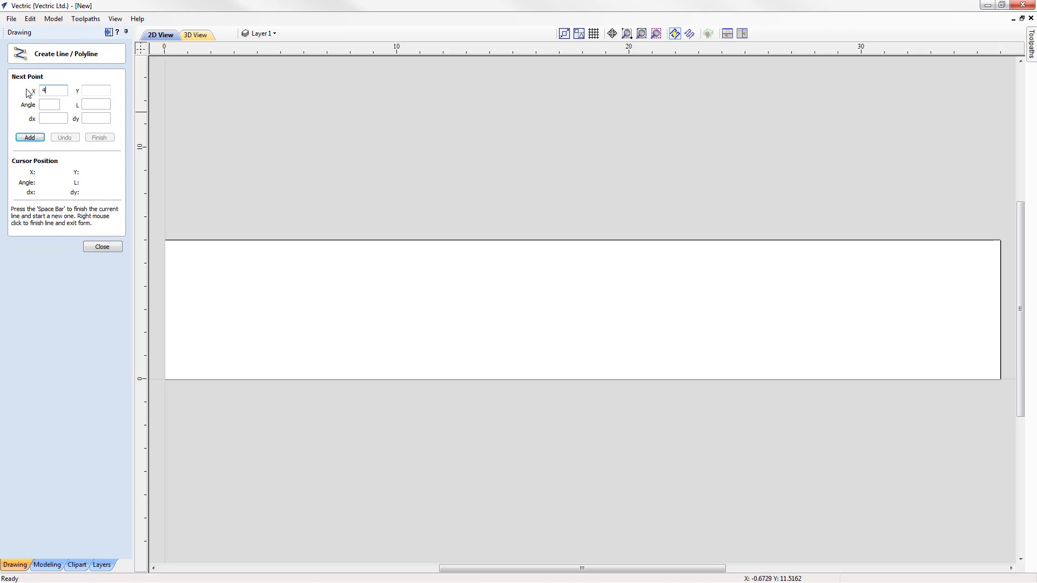
pyautogui.write('4')
pyautogui.click(107, 90)
pyautogui.click(32, 138)
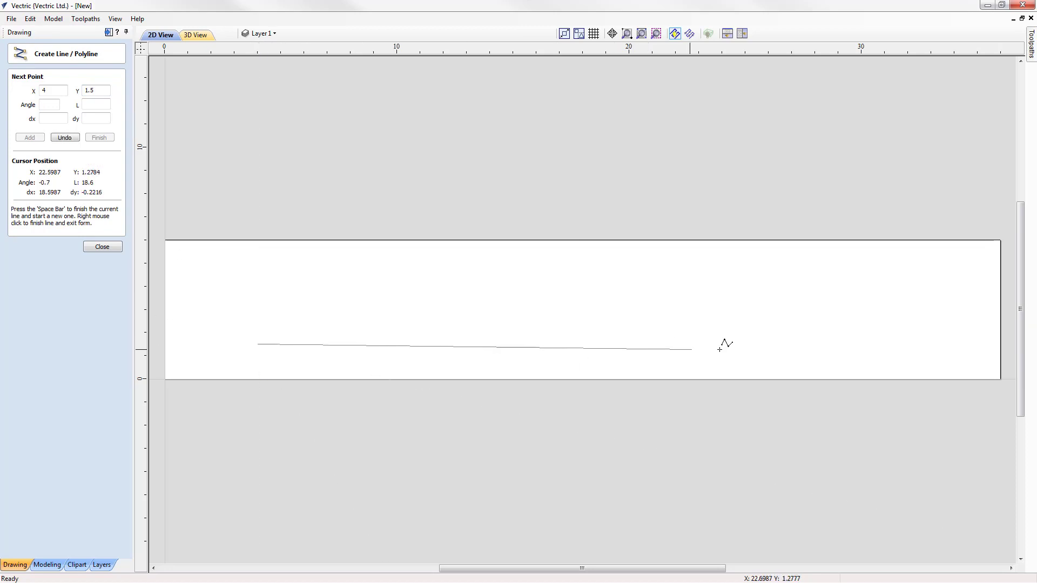
pyautogui.click(908, 344)
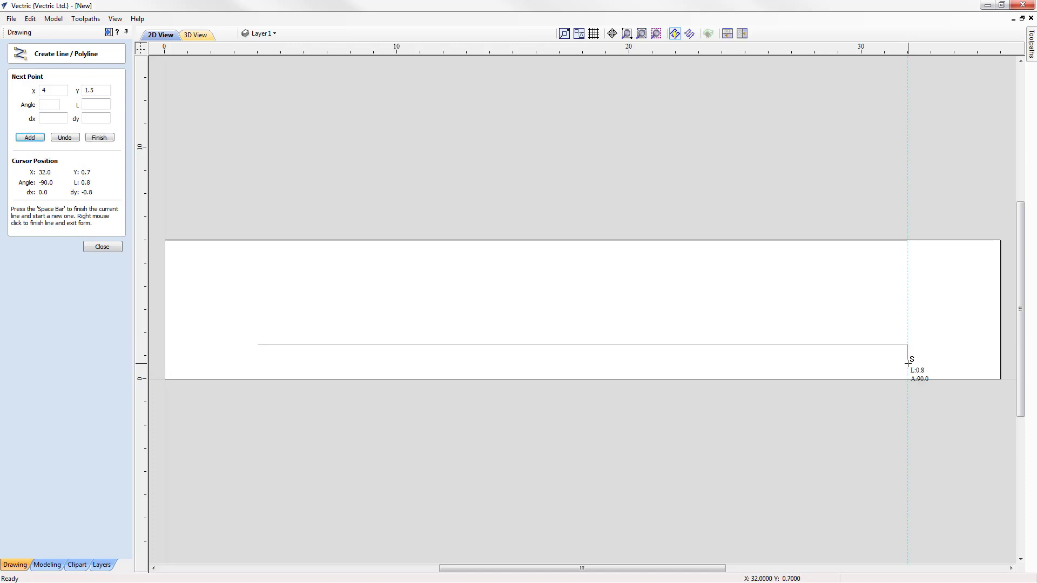
pyautogui.rightClick(909, 358)
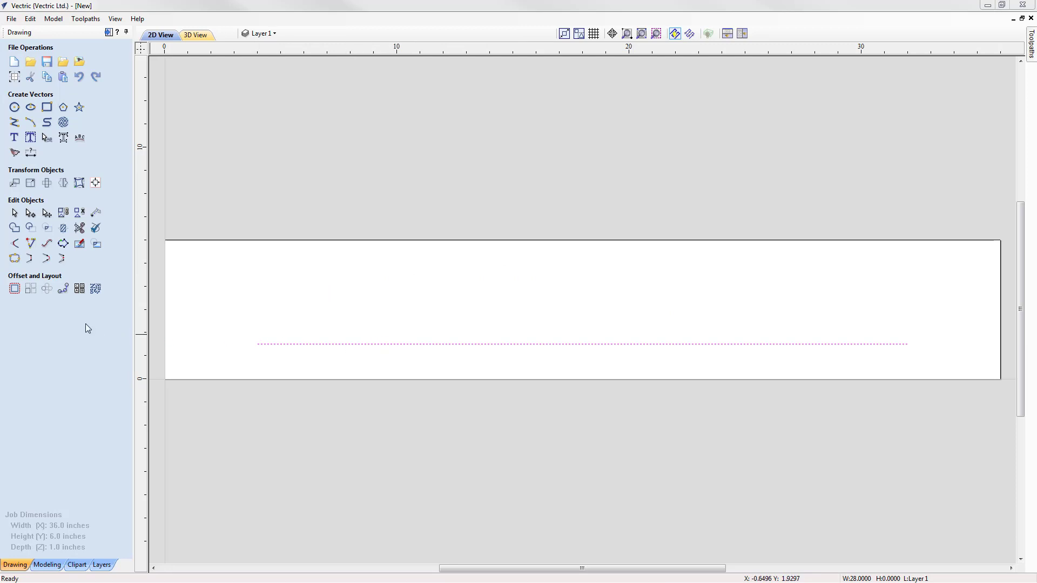
# Step: Array copy the line into 3 rows and 1 column with a Y gap of 1.5 inches
pyautogui.click(31, 291)
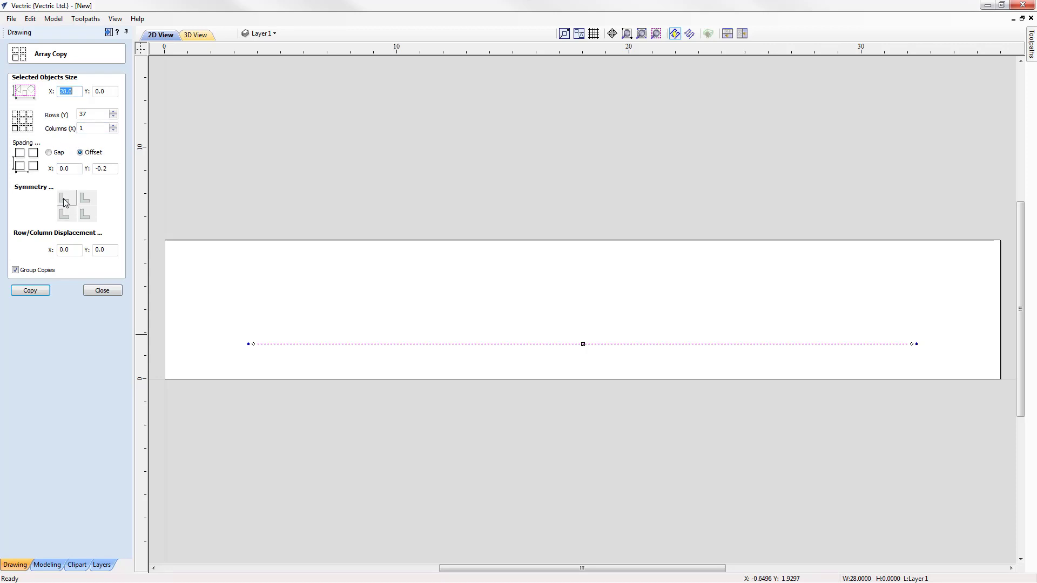
pyautogui.doubleClick(79, 114)
pyautogui.write('3')
pyautogui.click(90, 128)
pyautogui.click(49, 153)
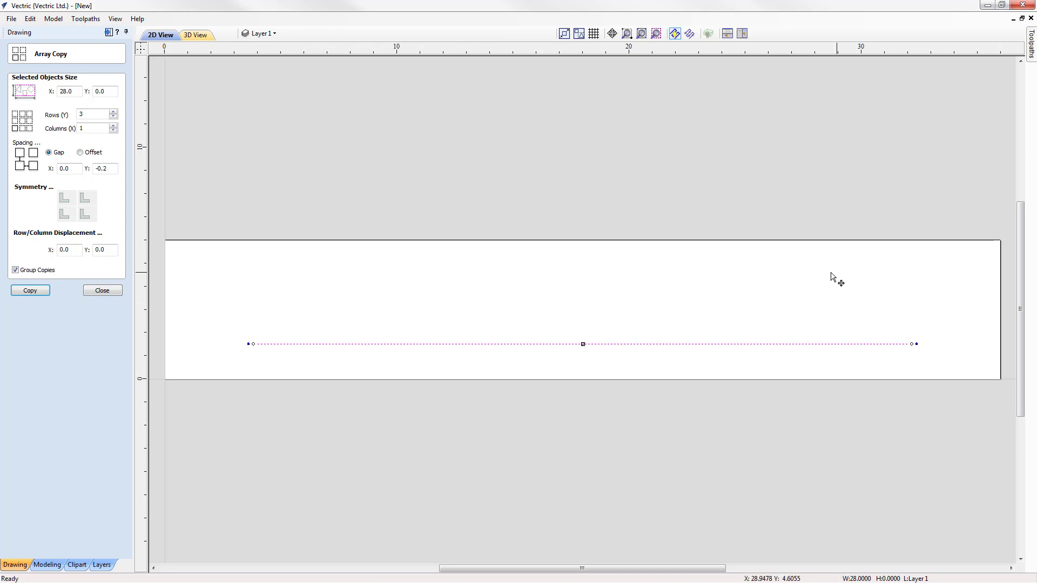
pyautogui.doubleClick(104, 168)
pyautogui.write('1.5')
pyautogui.click(34, 292)
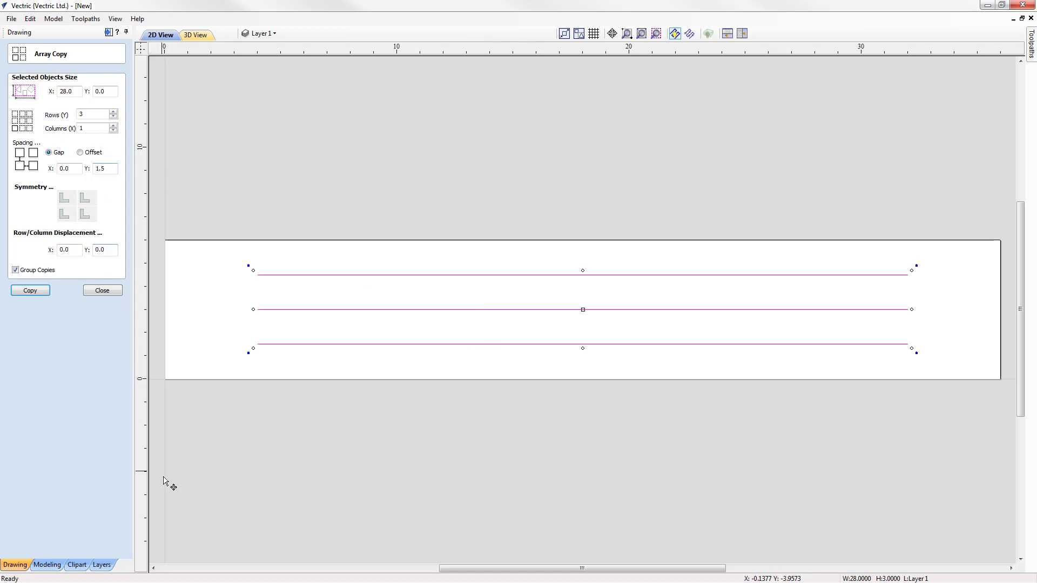
pyautogui.click(103, 291)
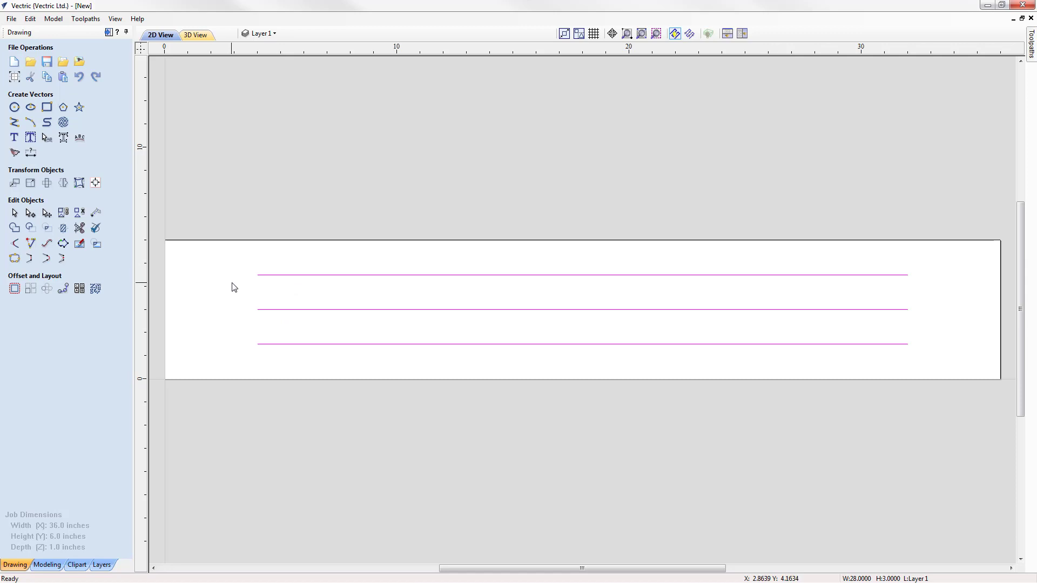
# Step: Switch to the toolpath commands and check and accept the material setup
pyautogui.click(108, 33)
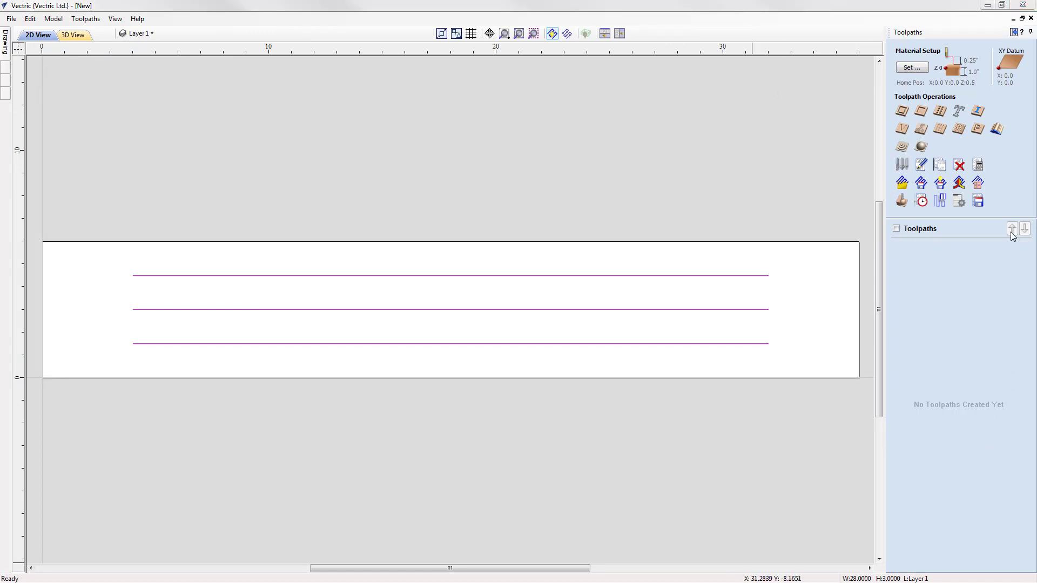
pyautogui.click(913, 68)
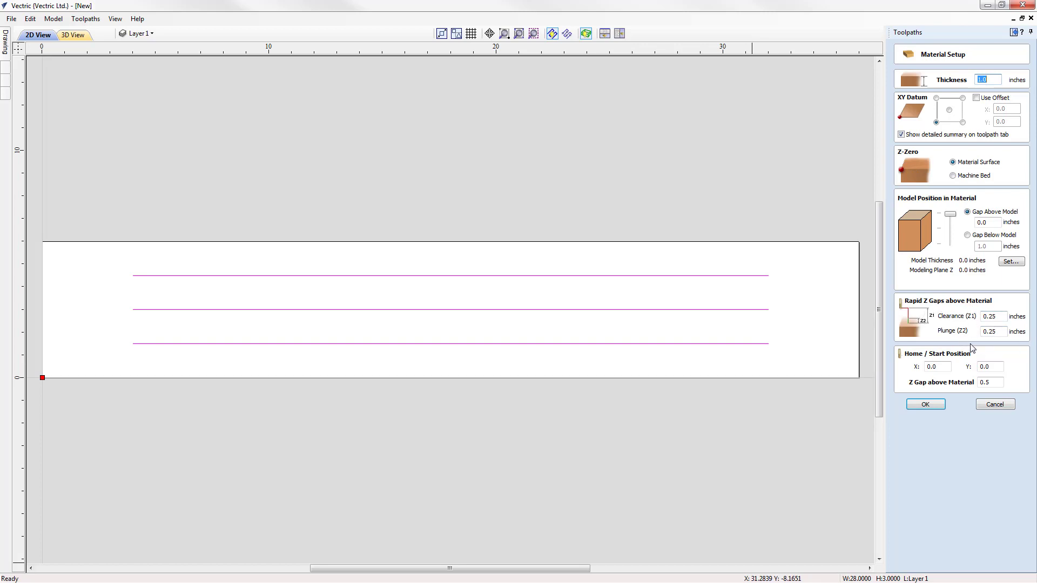
pyautogui.click(926, 405)
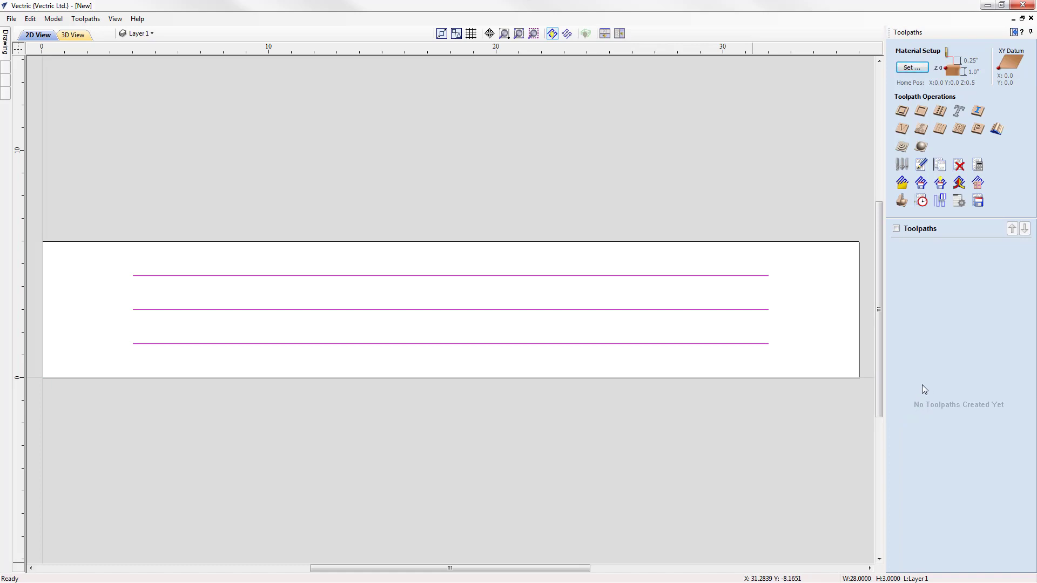
# Step: Start a Fluting toolpath on the three lines with a flute depth of 0.25 inches and the Ball Nose (1/2") tool
pyautogui.click(940, 133)
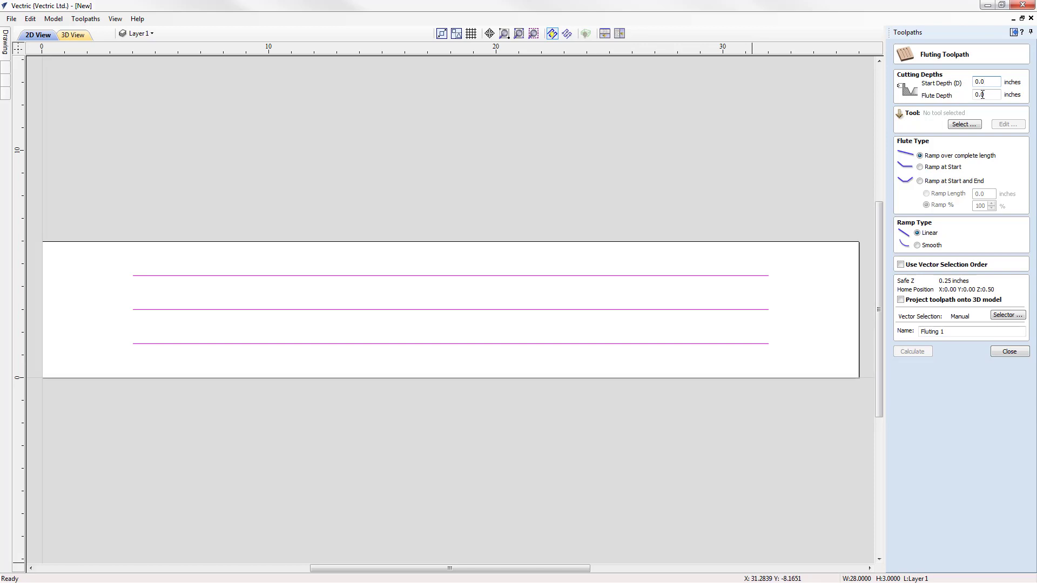
pyautogui.moveTo(982, 95); pyautogui.dragTo(990, 95)
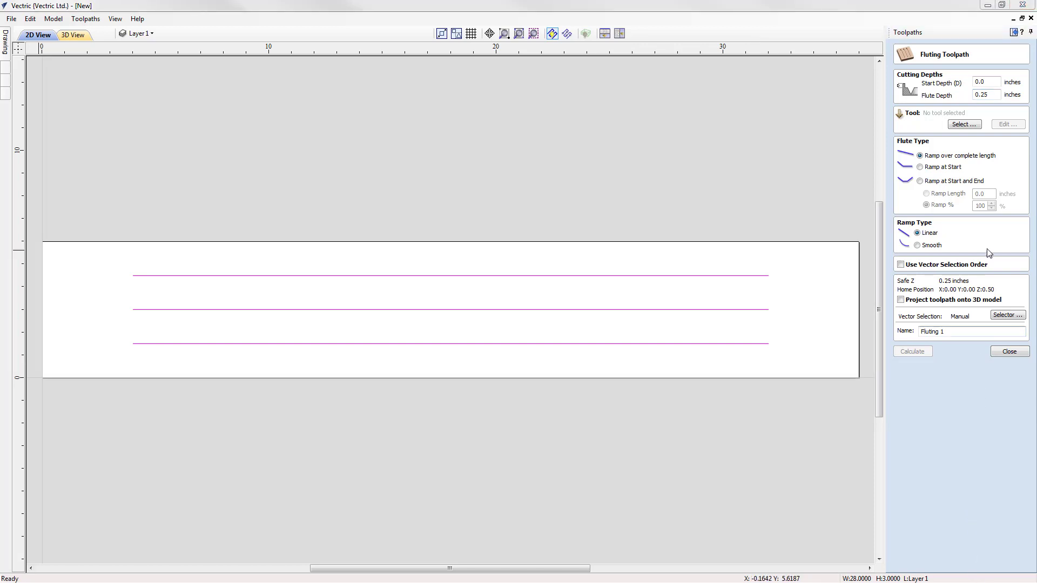
pyautogui.click(965, 124)
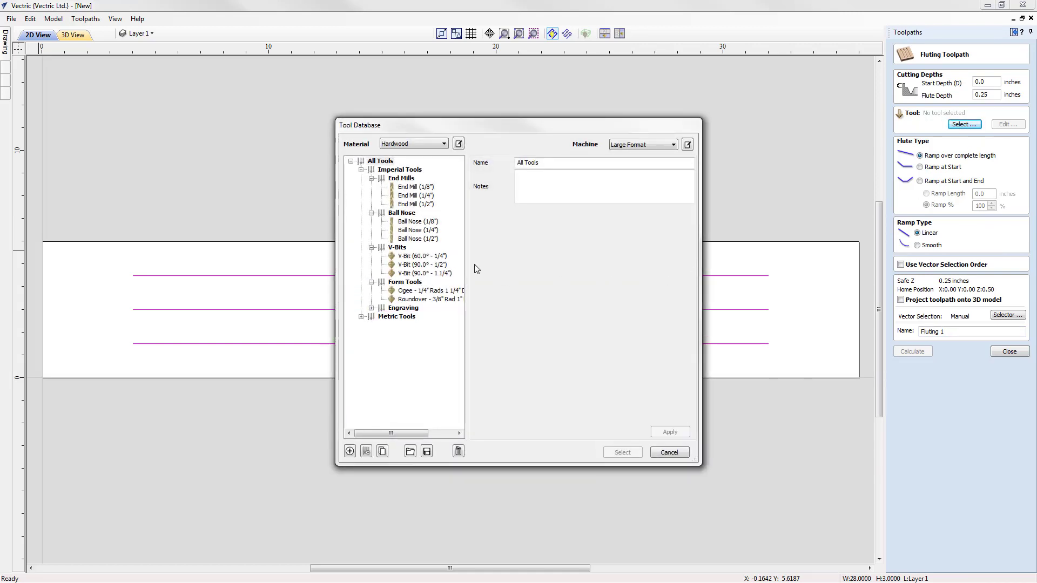
pyautogui.click(424, 239)
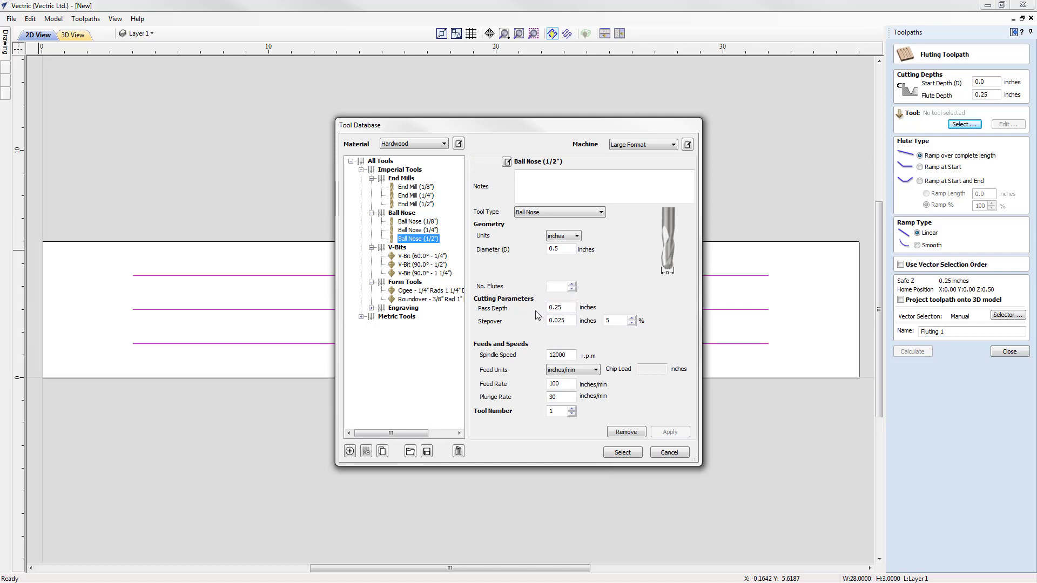
pyautogui.click(621, 453)
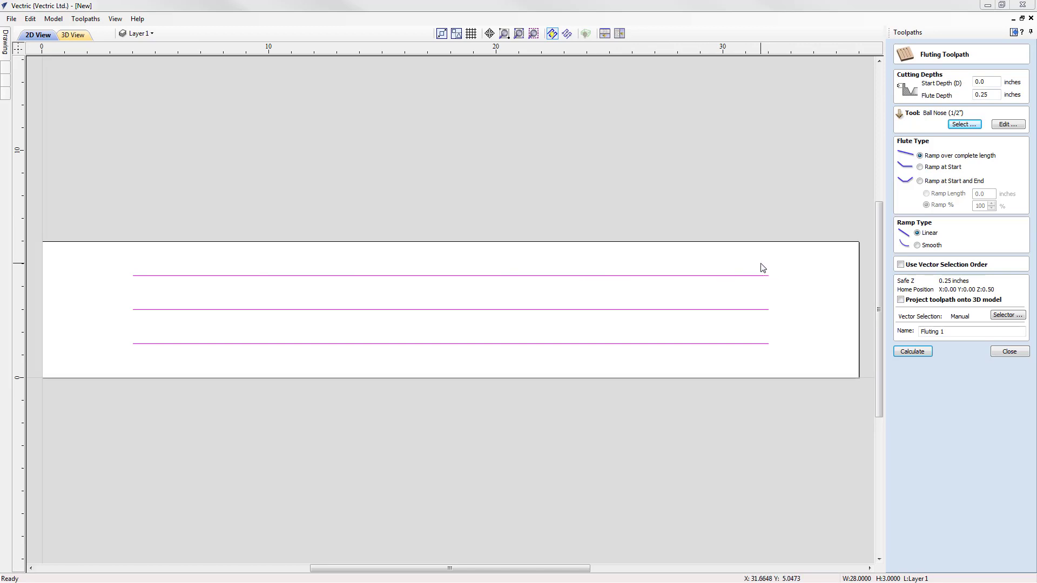
# Step: Set the flute type to Ramp at Start and End with a ramp length of 1 inch
pyautogui.click(920, 168)
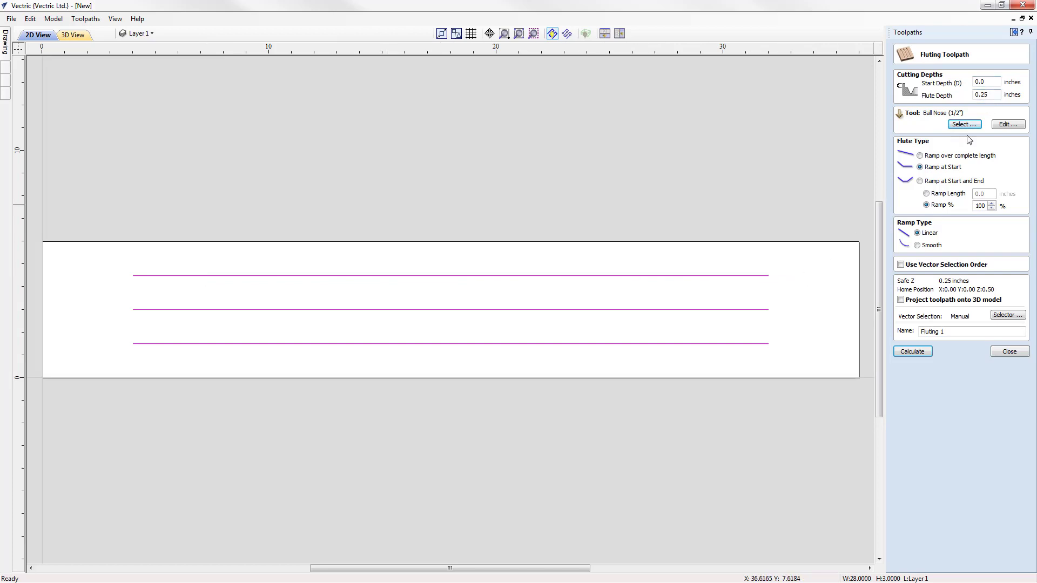
pyautogui.click(921, 182)
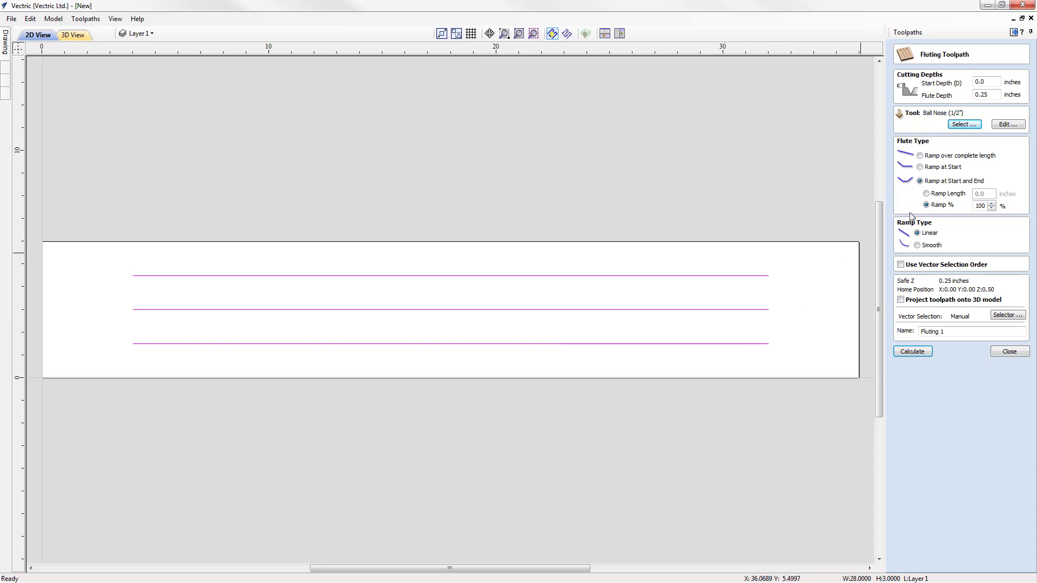
pyautogui.click(927, 195)
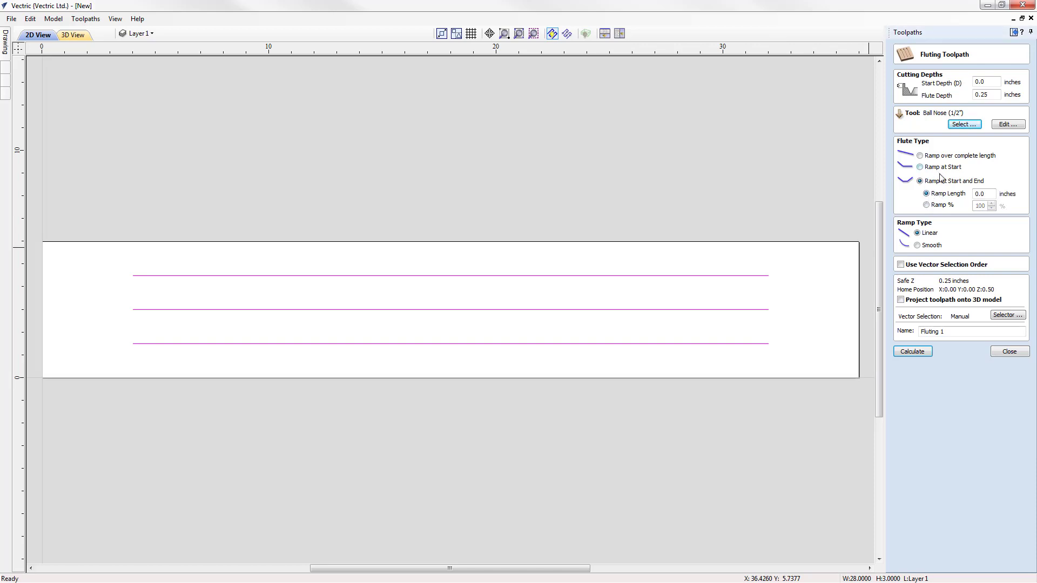
pyautogui.moveTo(988, 196); pyautogui.dragTo(971, 196)
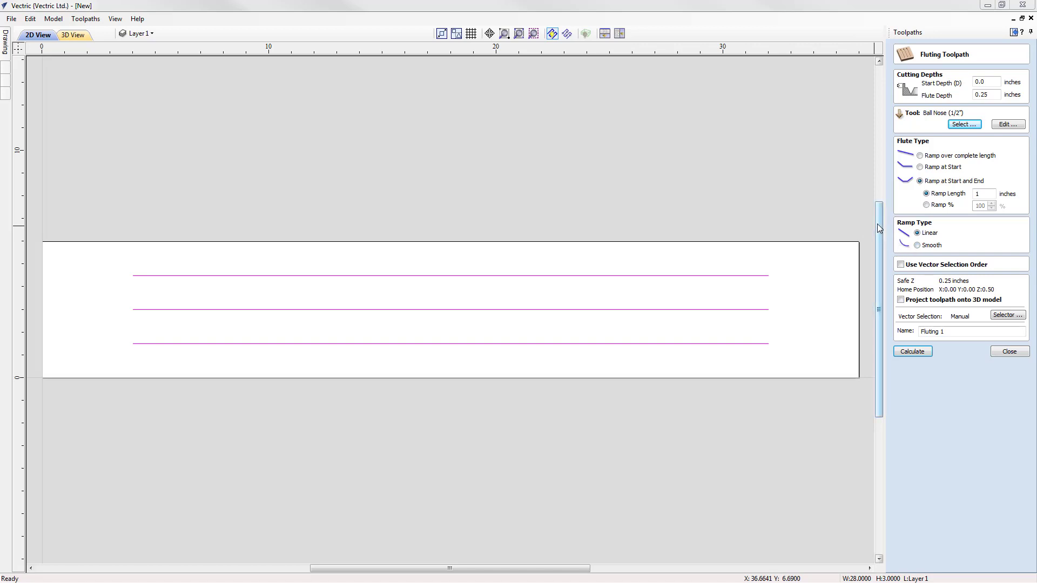
# Step: Choose the Smooth ramp type and calculate the toolpath under the name Fluting
pyautogui.click(917, 245)
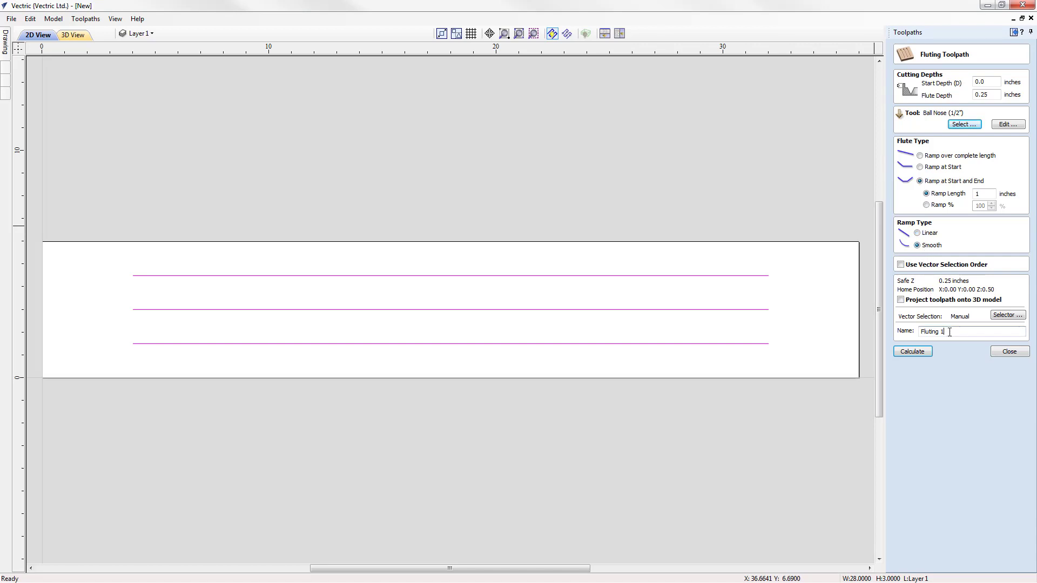
pyautogui.press('BackSpace')
pyautogui.click(911, 352)
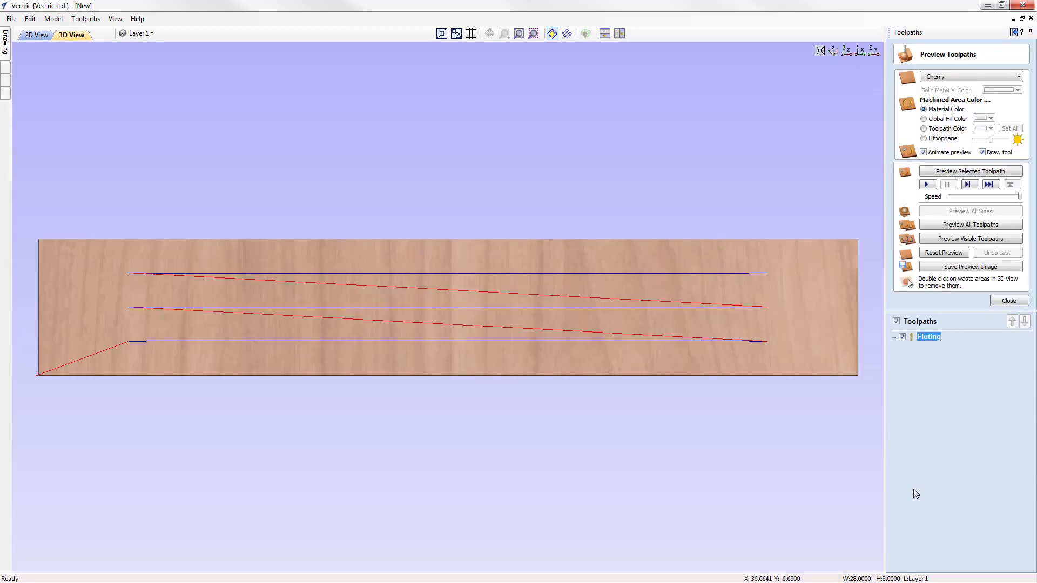
# Step: Simulate the Fluting toolpath on the 3D board and inspect the ramped ends of the flutes
pyautogui.moveTo(406, 440); pyautogui.dragTo(513, 280)
pyautogui.moveTo(544, 363); pyautogui.dragTo(556, 349)
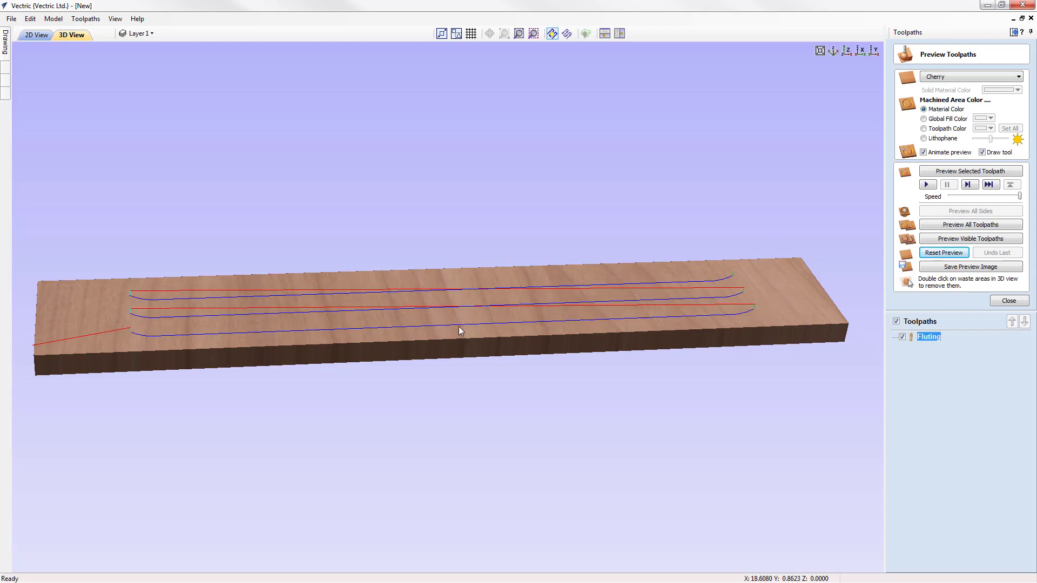
pyautogui.moveTo(463, 332); pyautogui.dragTo(508, 335)
pyautogui.click(970, 171)
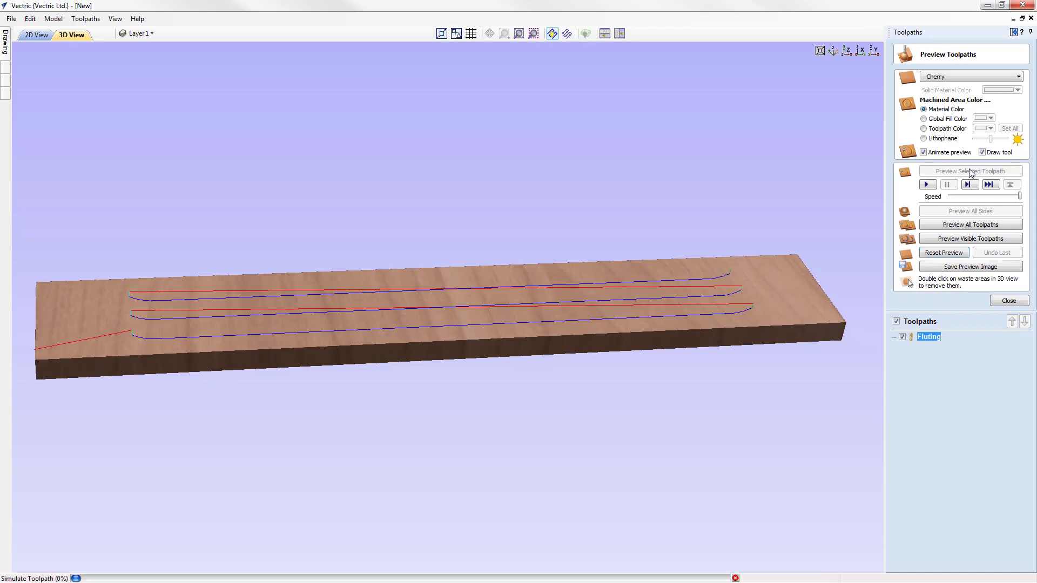
pyautogui.moveTo(446, 366); pyautogui.dragTo(135, 375)
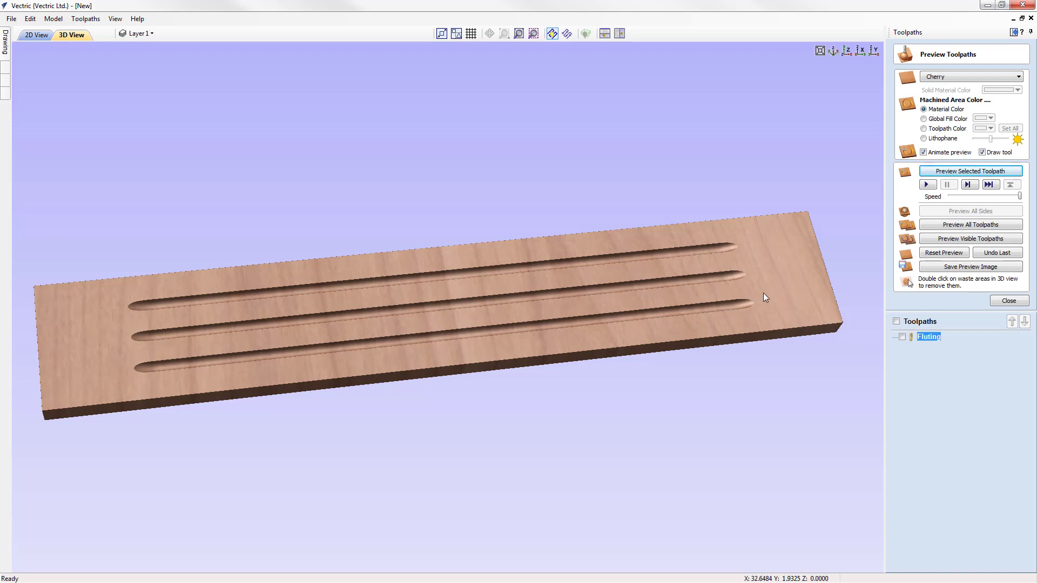
pyautogui.moveTo(689, 339); pyautogui.dragTo(724, 303)
pyautogui.click(835, 53)
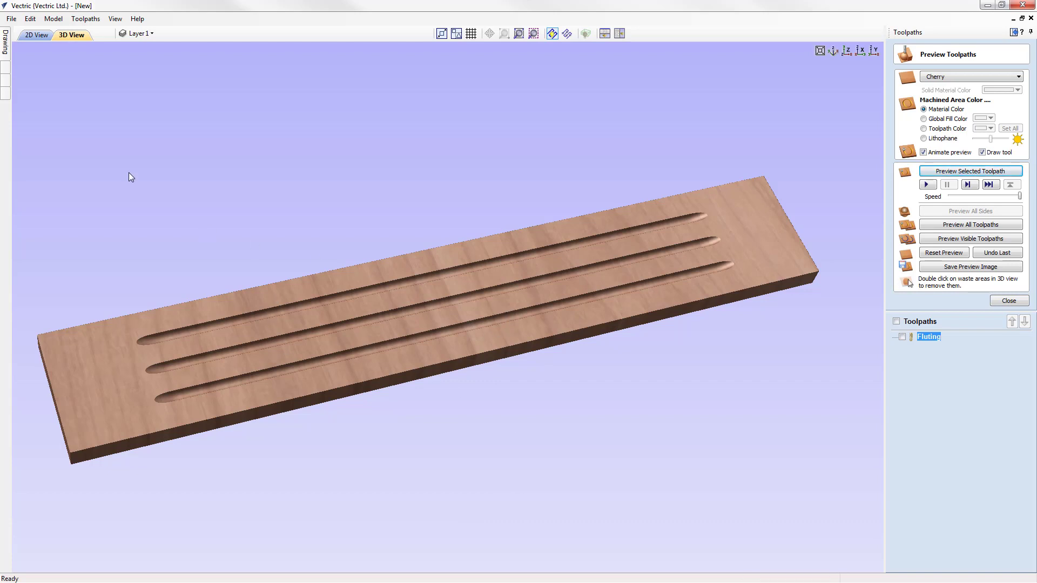
# Step: Save the project as Fluting_Guide_2.5D_Toolpaths
pyautogui.click(12, 20)
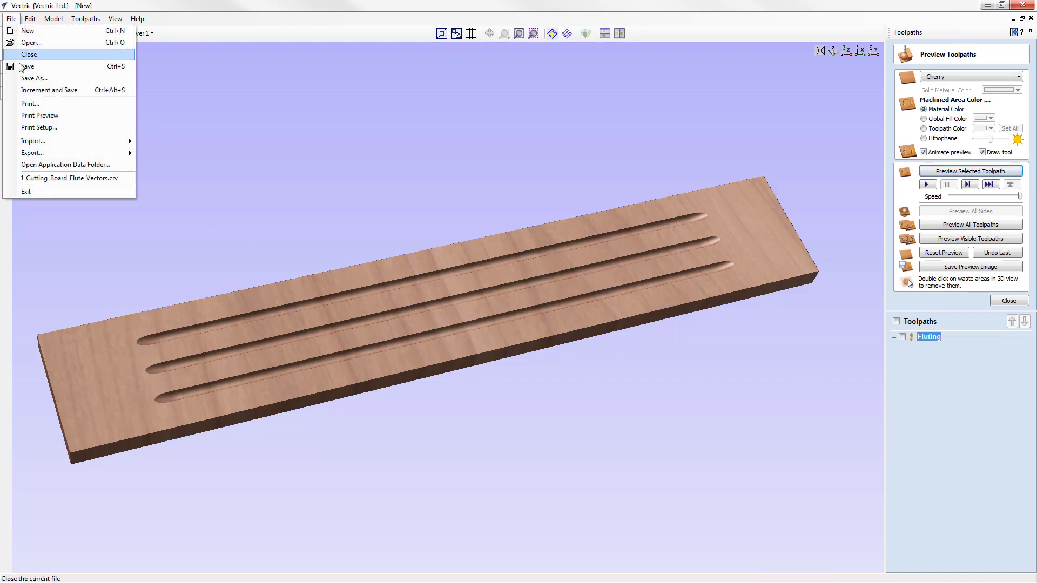
pyautogui.click(38, 77)
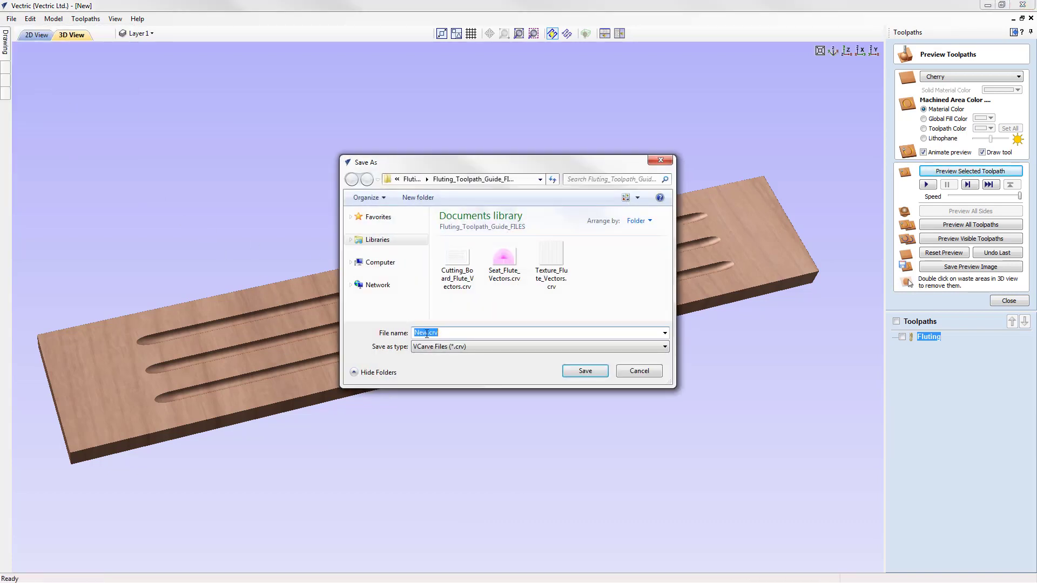
pyautogui.rightClick(427, 333)
pyautogui.click(461, 380)
pyautogui.click(585, 372)
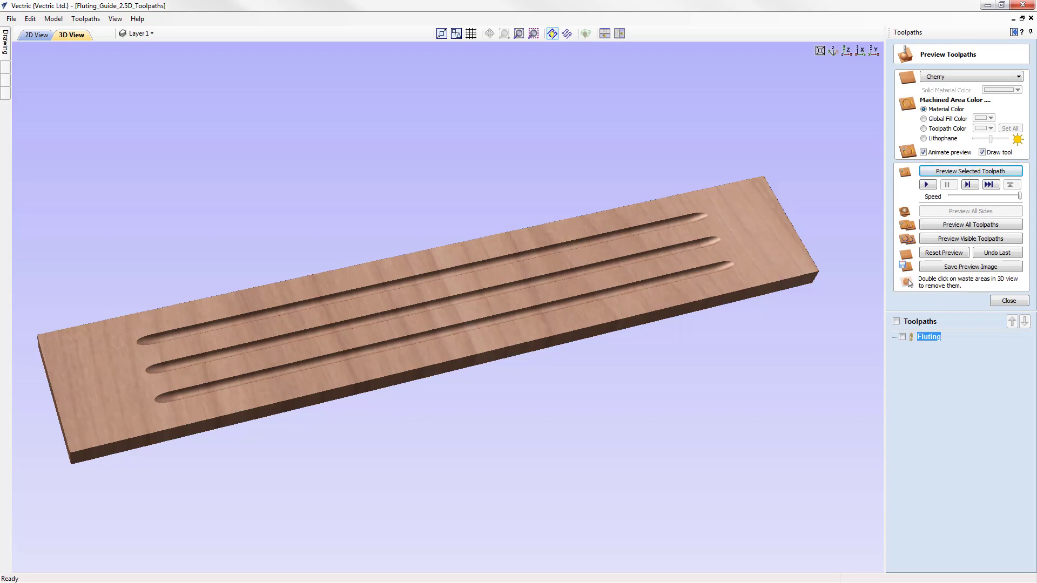
# Step: Open the project file Cutting_Board_Flute_Vectors.crv
pyautogui.click(11, 18)
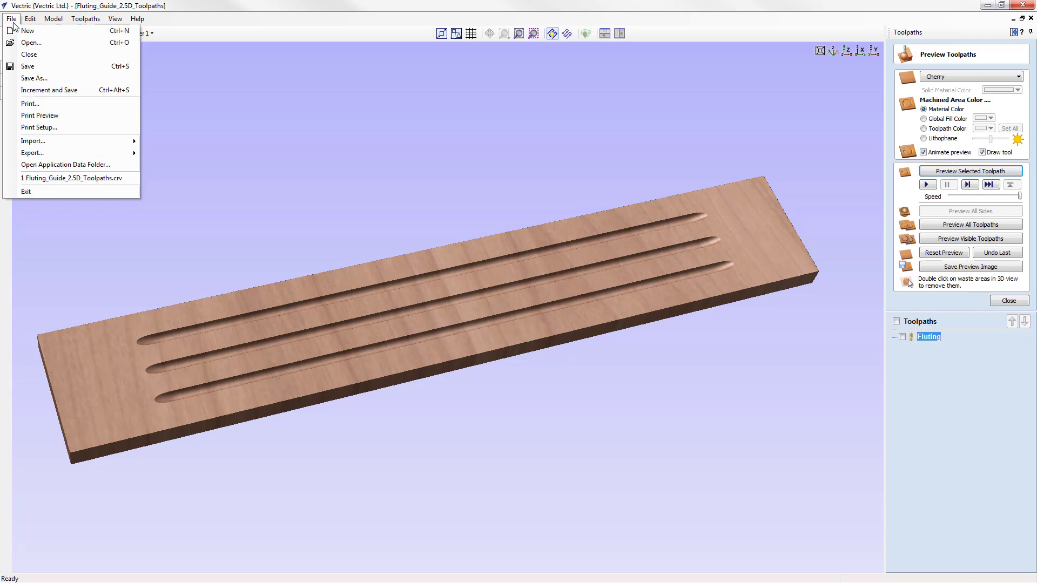
pyautogui.click(36, 44)
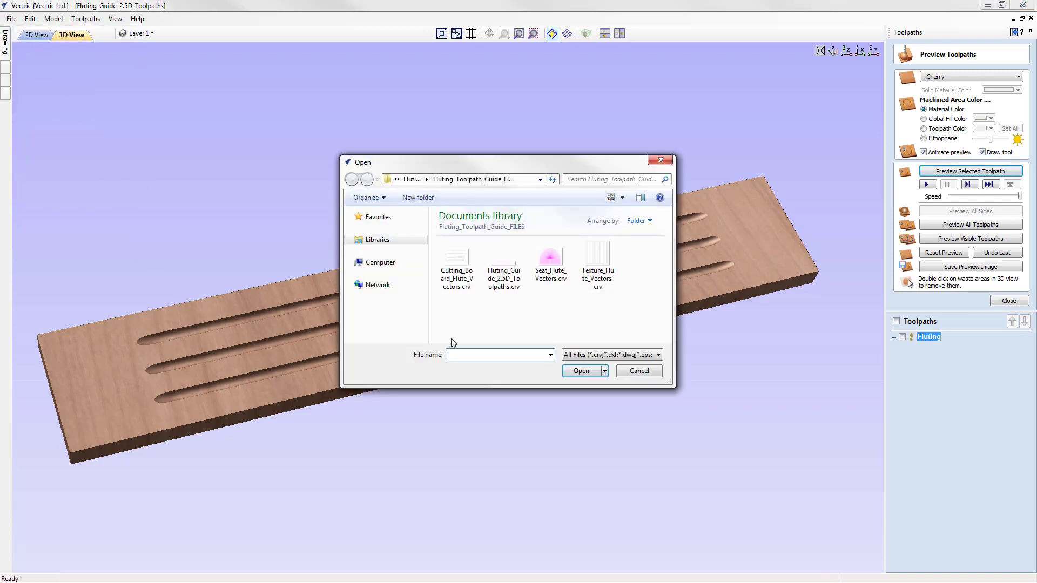
pyautogui.click(456, 262)
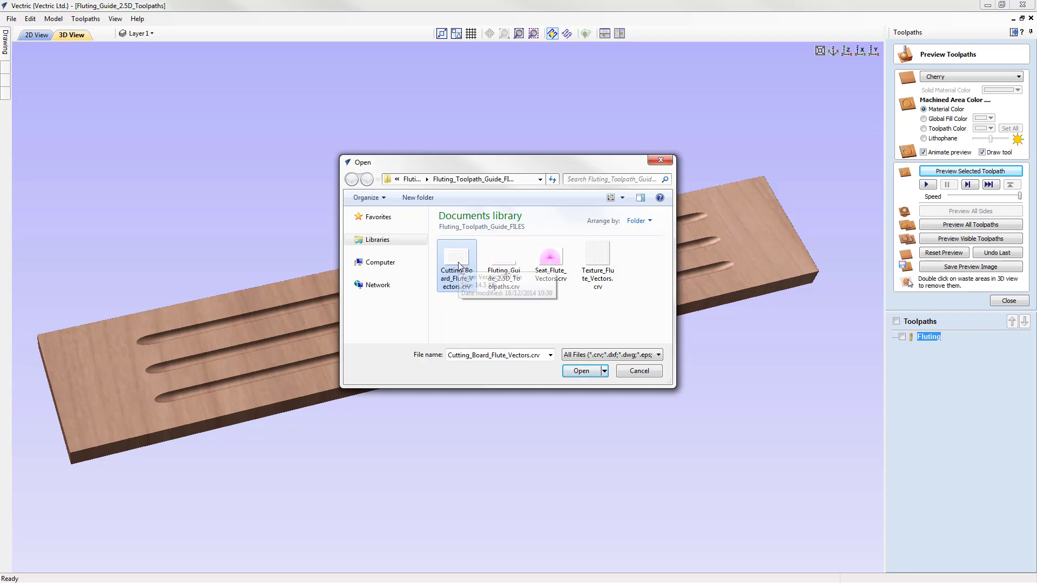
pyautogui.click(582, 372)
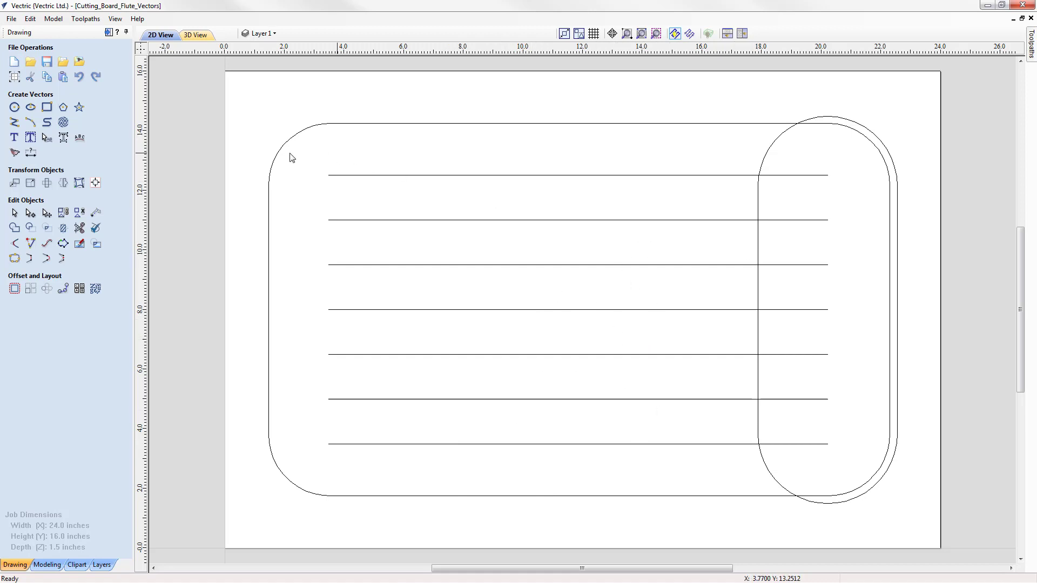
# Step: Inspect the upper and lower halves of the large rounded outline as separate open vectors, and clear the selection
pyautogui.click(269, 204)
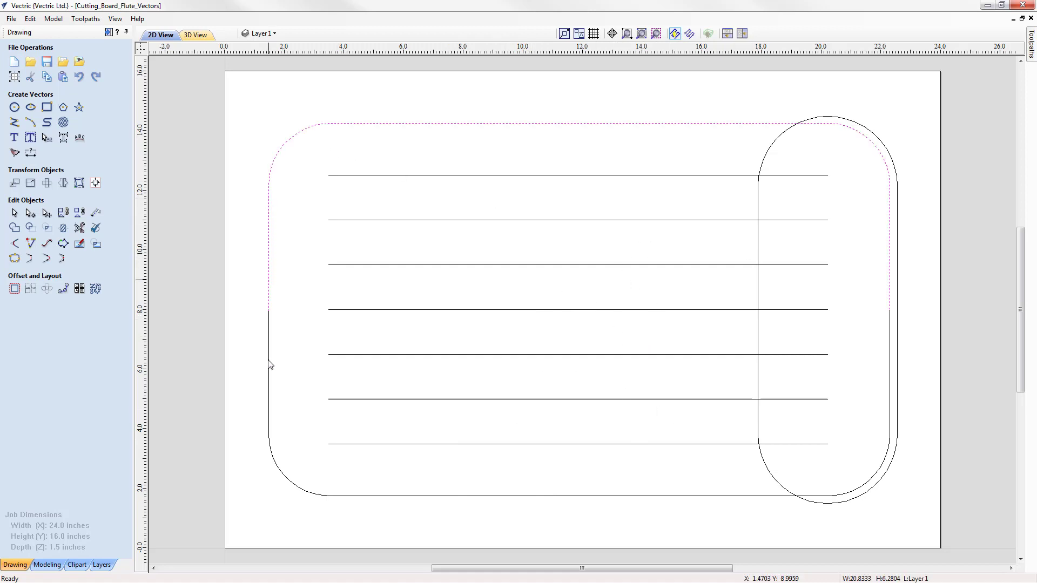
pyautogui.click(269, 390)
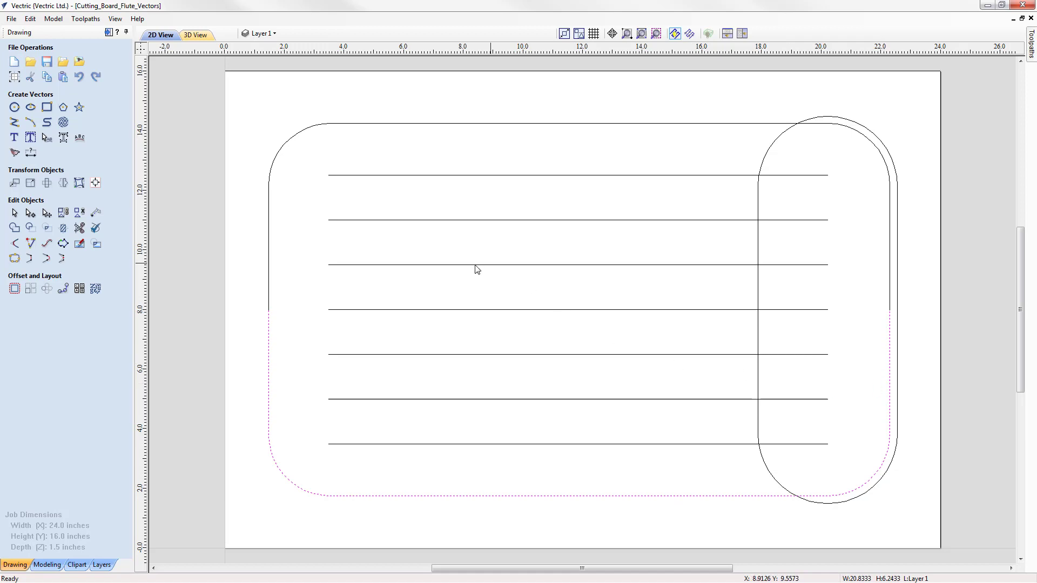
pyautogui.click(267, 133)
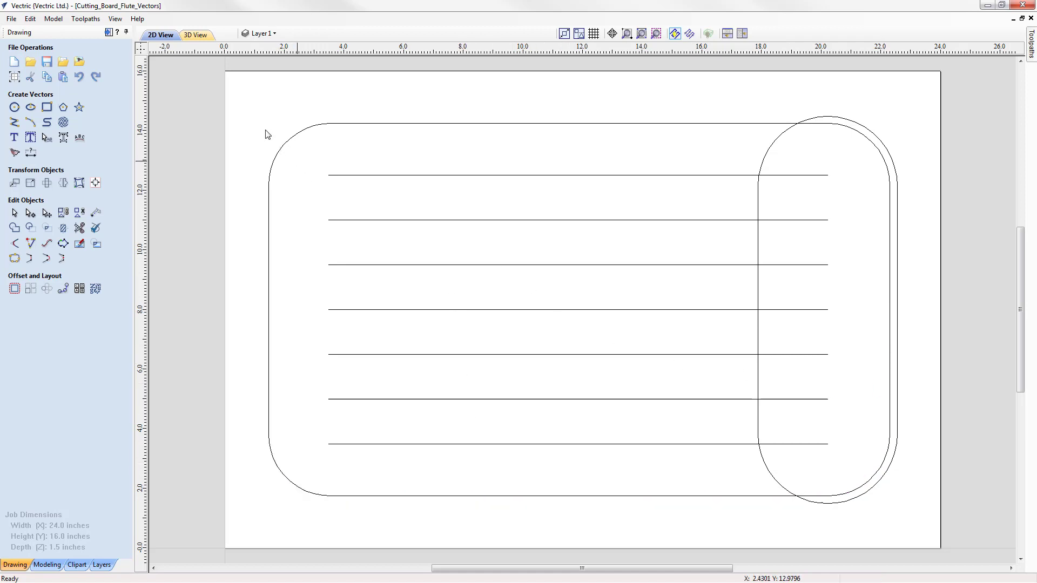
# Step: Set the material thickness to 0.75 inches in the job's material setup
pyautogui.click(108, 32)
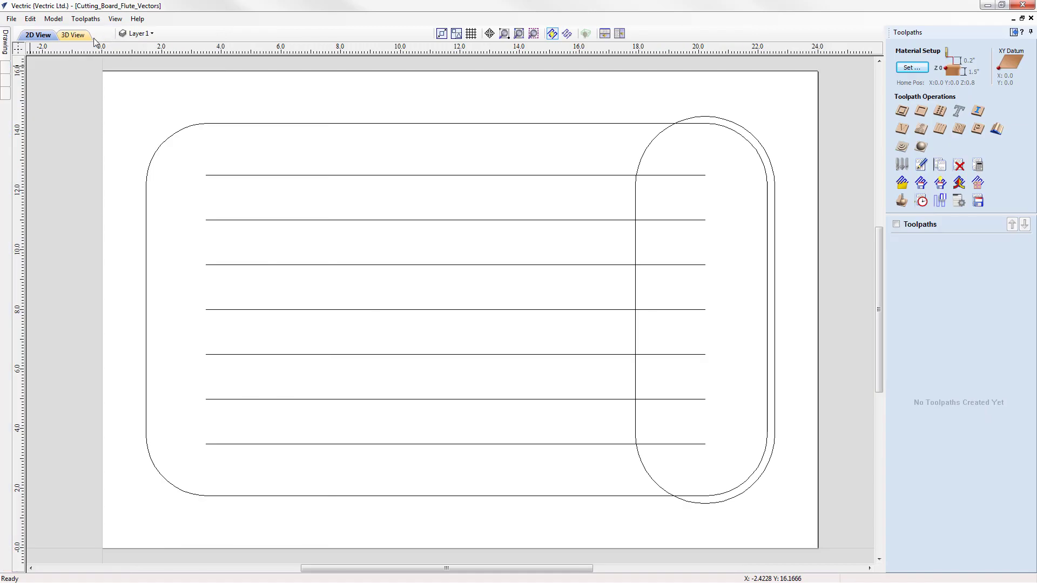
pyautogui.click(912, 68)
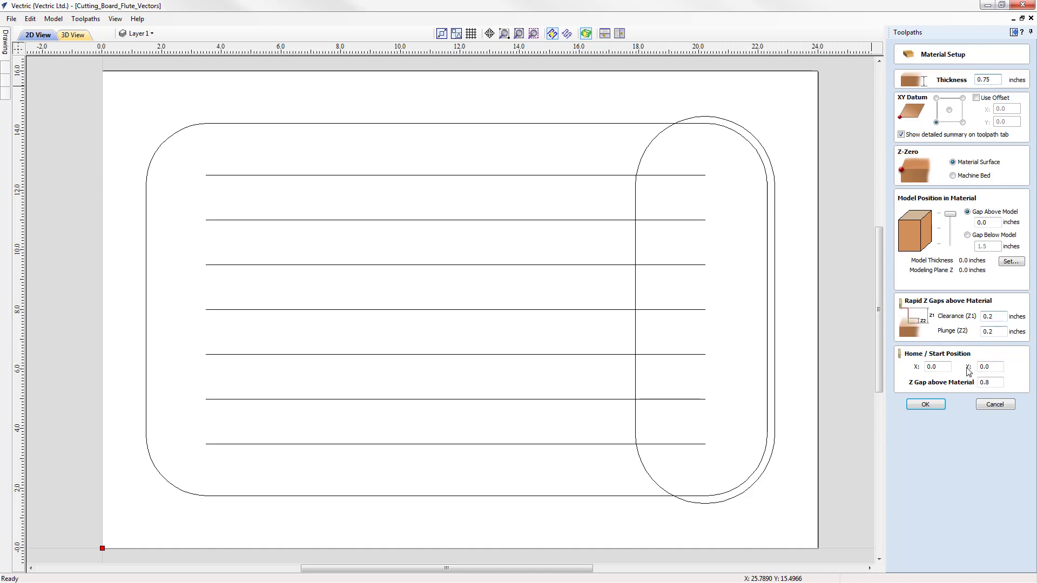
pyautogui.click(919, 404)
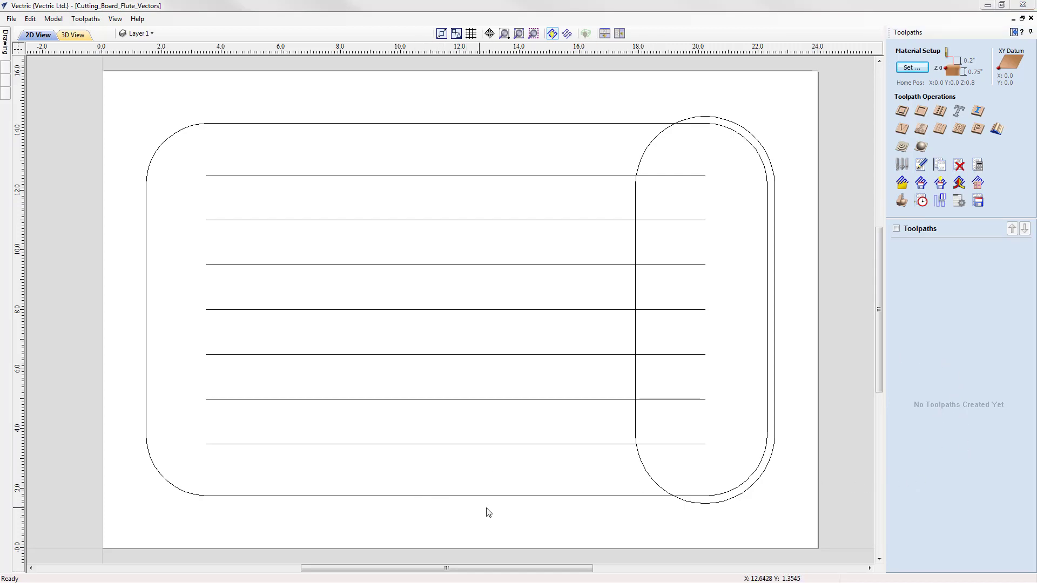
# Step: Select the seven horizontal lines and both outline halves, excluding the rounded pocket shape, and start a Fluting toolpath
pyautogui.click(636, 197)
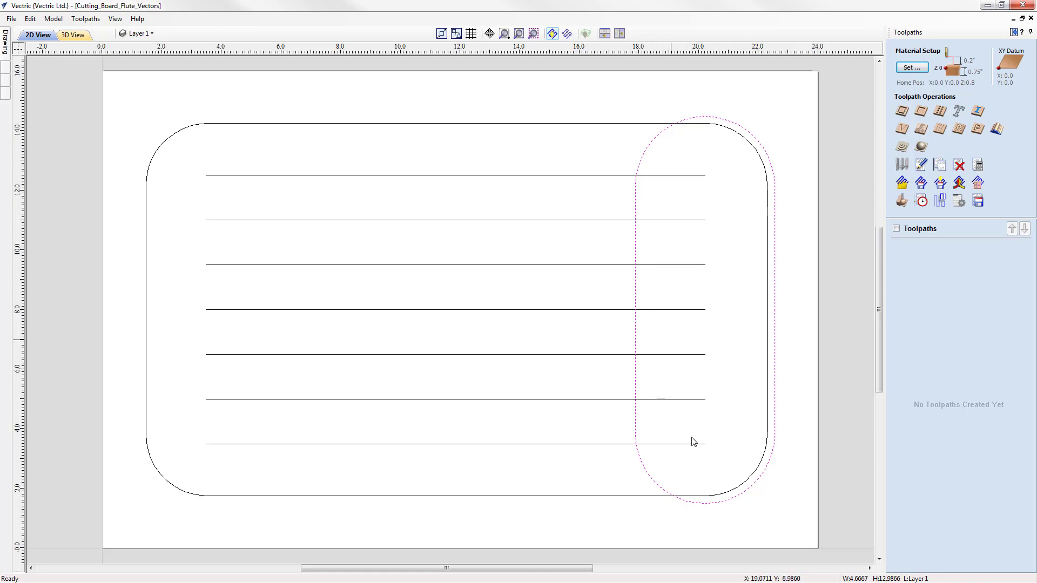
pyautogui.click(574, 503)
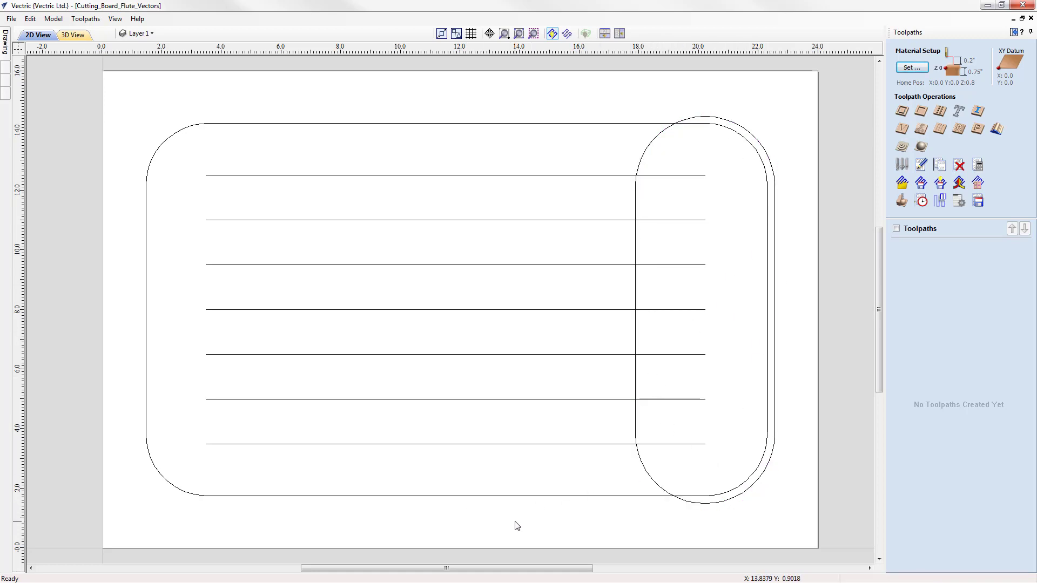
pyautogui.moveTo(517, 523); pyautogui.dragTo(317, 97)
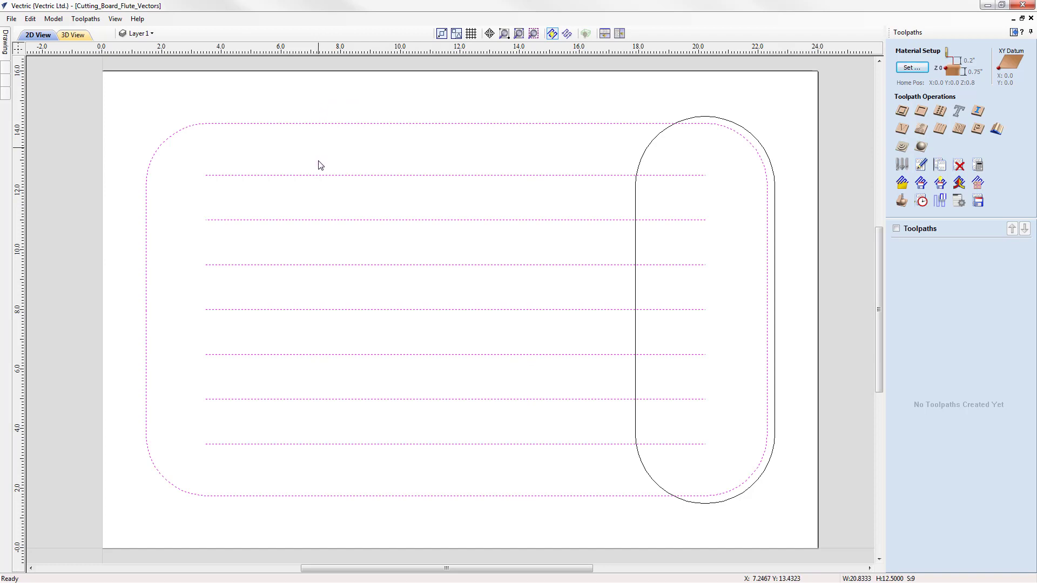
pyautogui.click(940, 130)
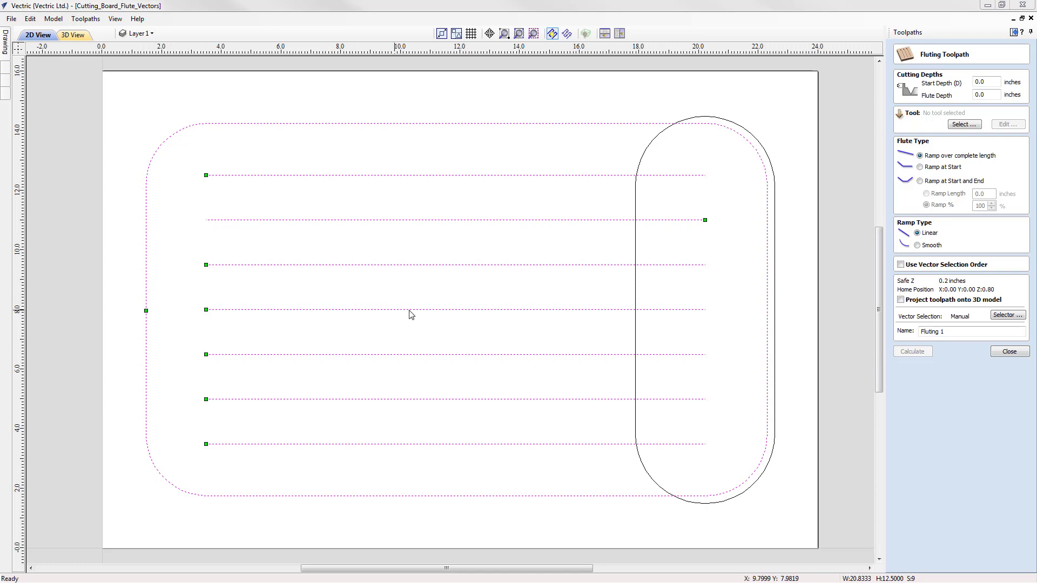
# Step: Reverse the direction of the second horizontal line from the top so its start point matches the other lines
pyautogui.click(539, 243)
pyautogui.click(525, 224)
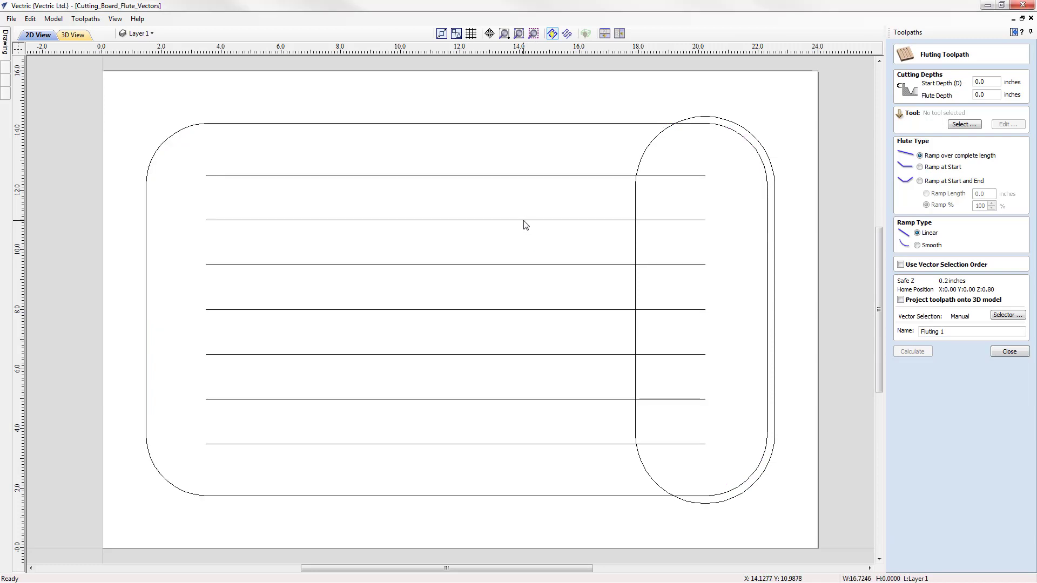
pyautogui.press('n')
pyautogui.rightClick(525, 224)
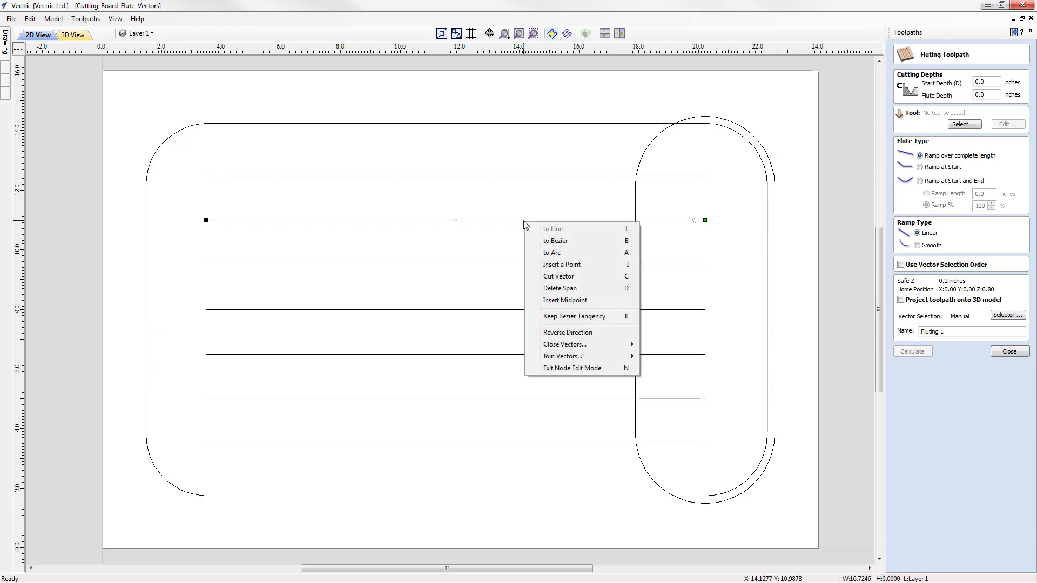
pyautogui.click(575, 333)
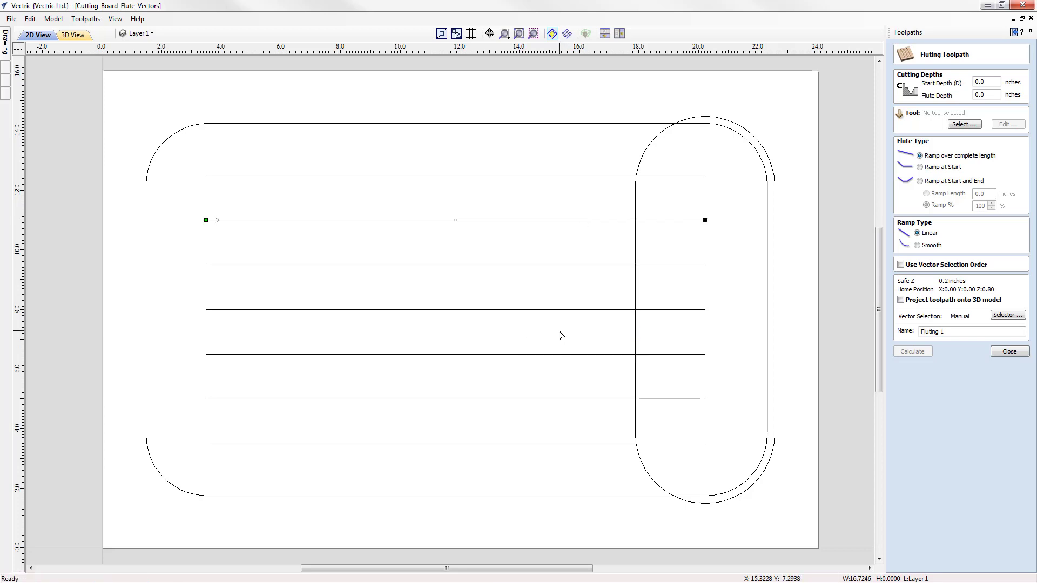
pyautogui.press('Escape')
# Step: Reselect the seven lines and outline halves; set start depth 0.05 inches, flute depth 0.25 inches and the Ball Nose (1/2") tool
pyautogui.moveTo(464, 523); pyautogui.dragTo(294, 98)
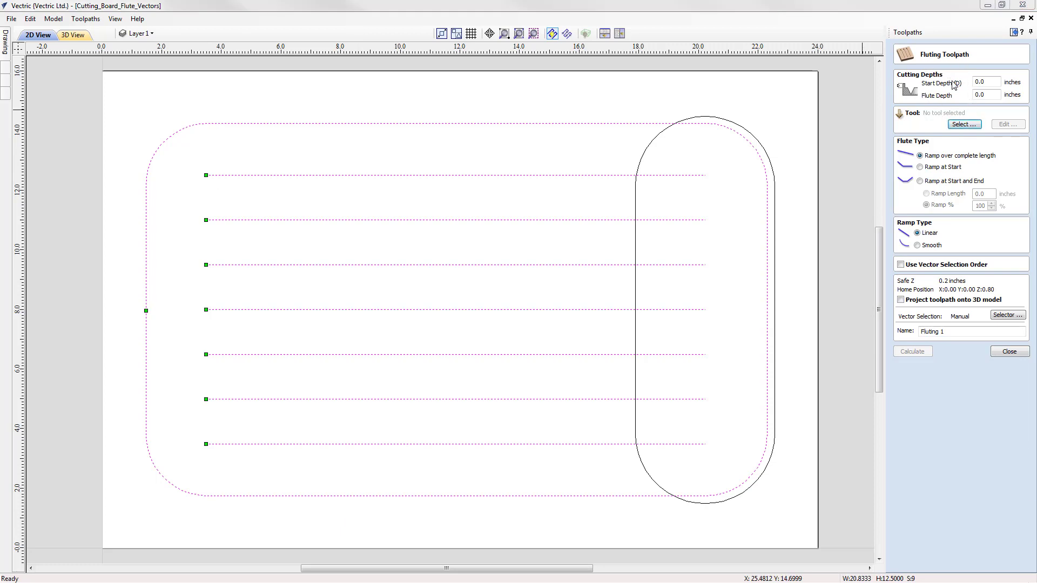
pyautogui.click(987, 81)
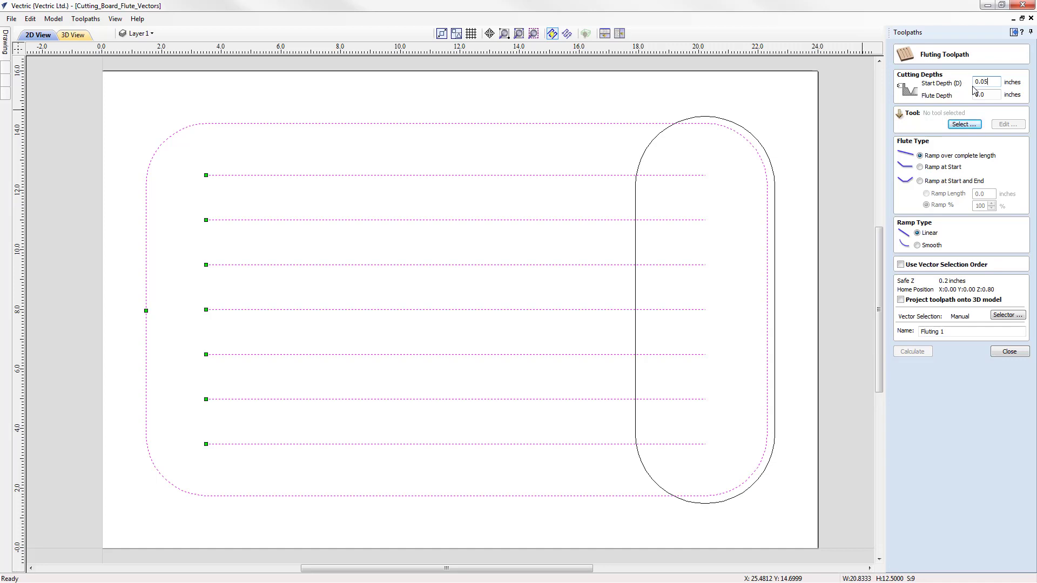
pyautogui.click(983, 95)
pyautogui.click(970, 126)
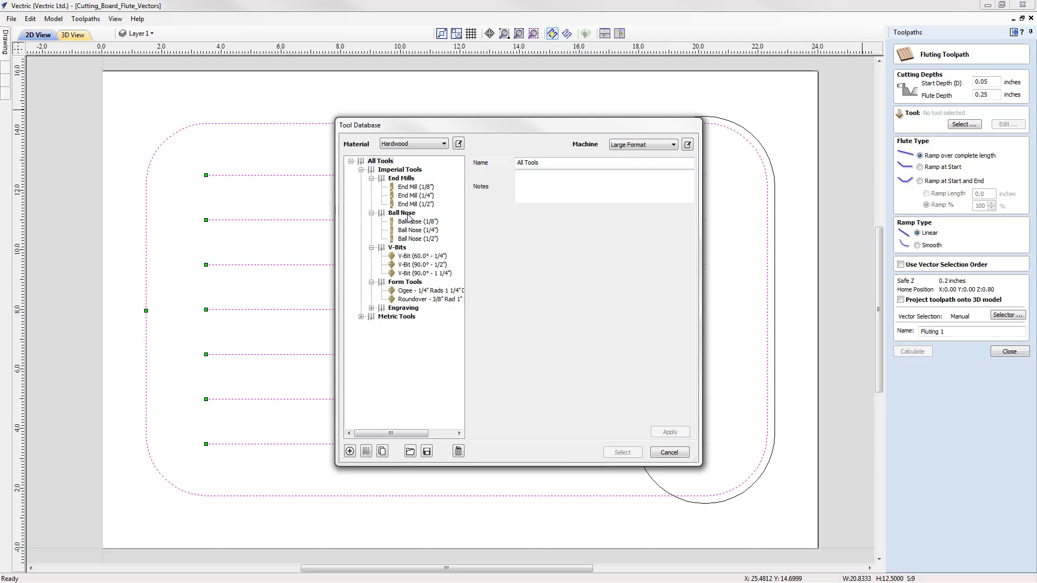
pyautogui.click(421, 239)
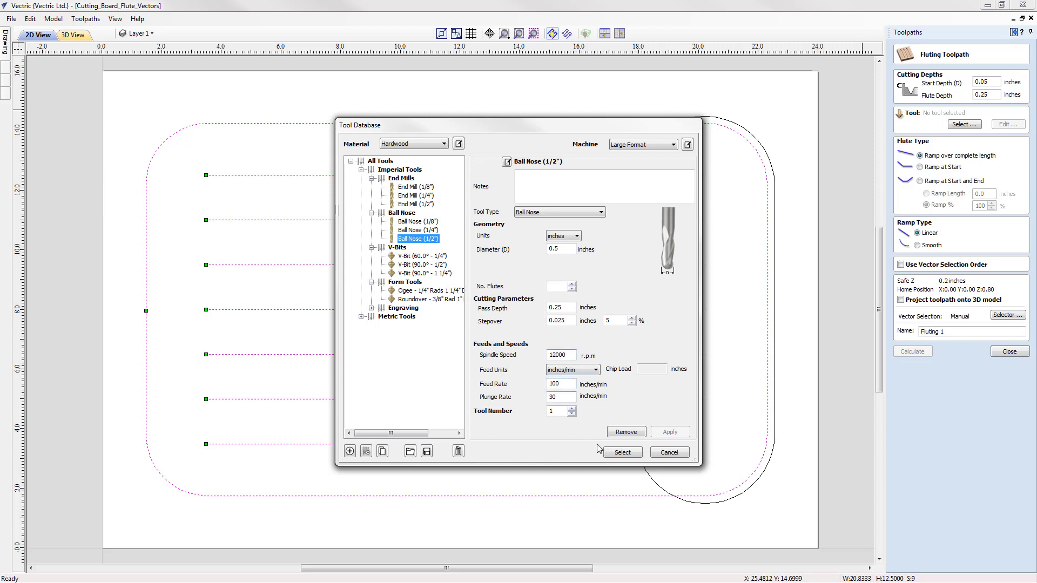
pyautogui.click(623, 454)
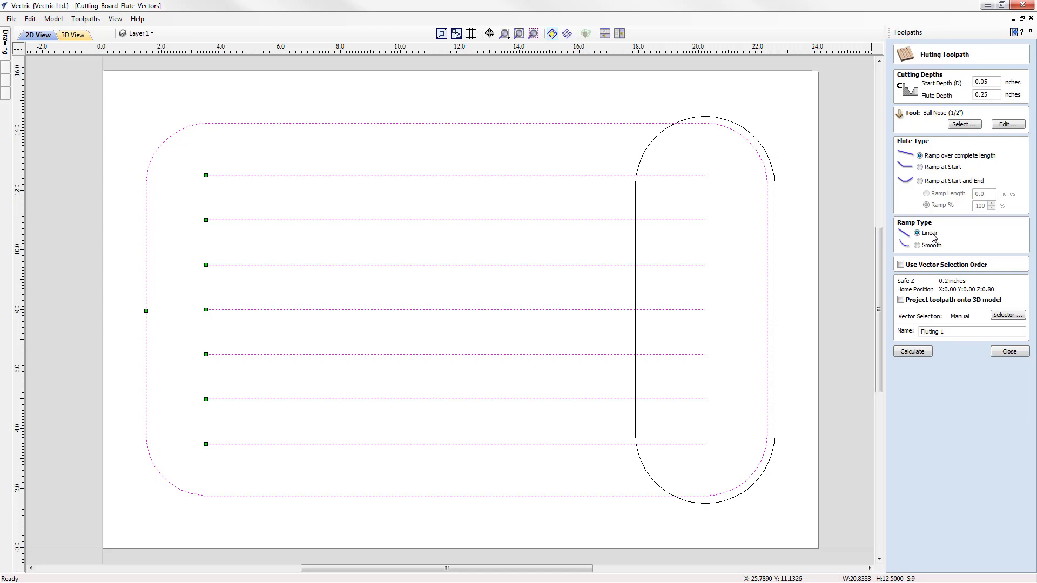
# Step: Calculate the fluting toolpath under the name Fluting Channels and simulate it on the 3D board
pyautogui.click(950, 332)
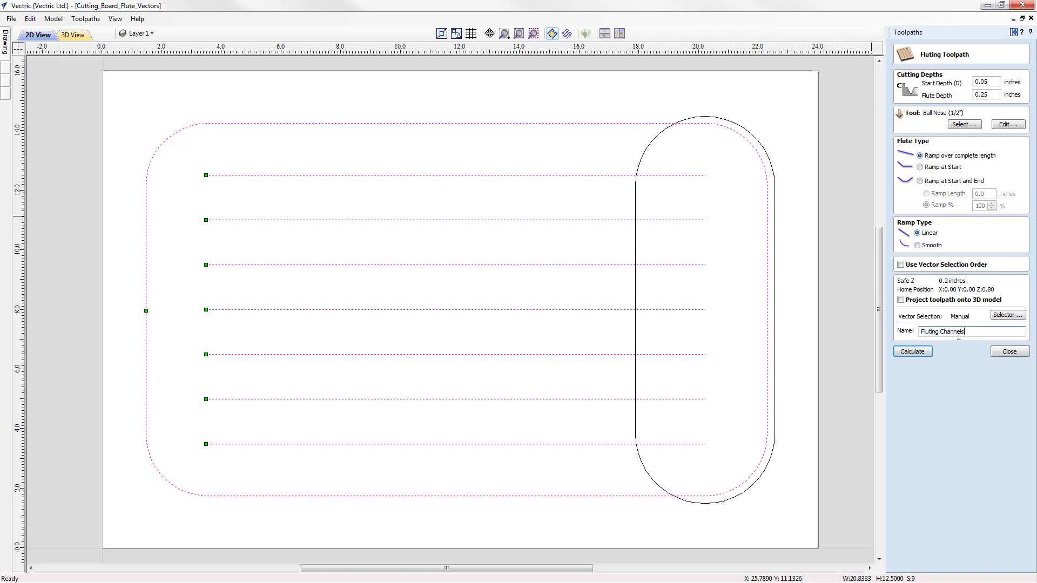
pyautogui.click(921, 351)
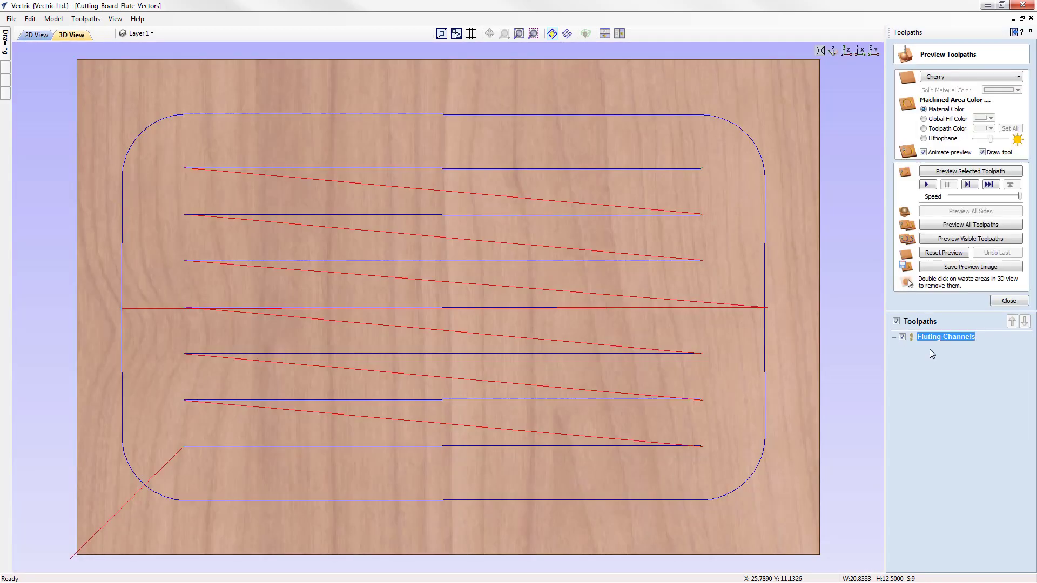
pyautogui.click(934, 228)
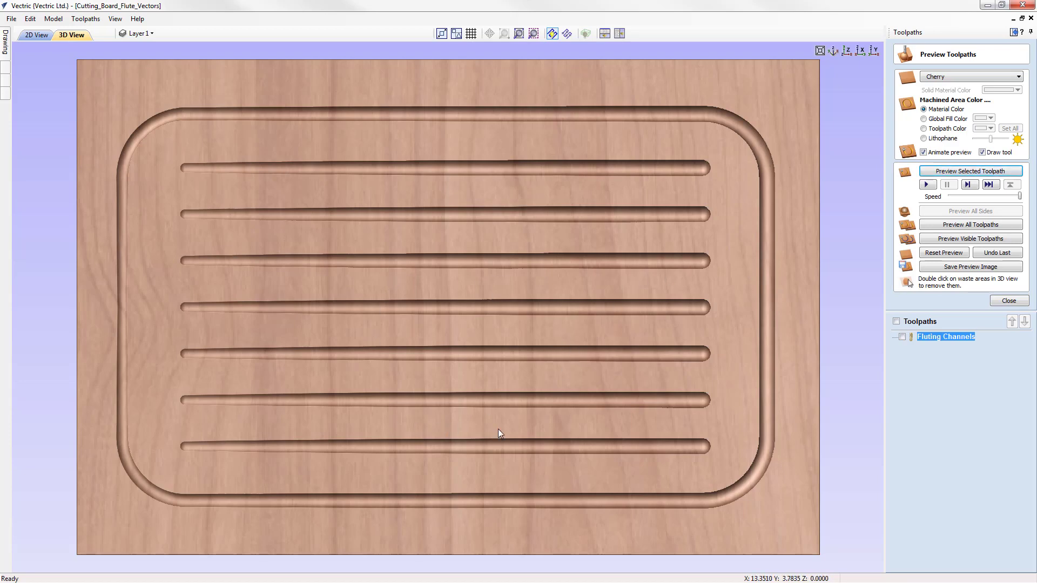
pyautogui.moveTo(498, 429); pyautogui.dragTo(462, 381)
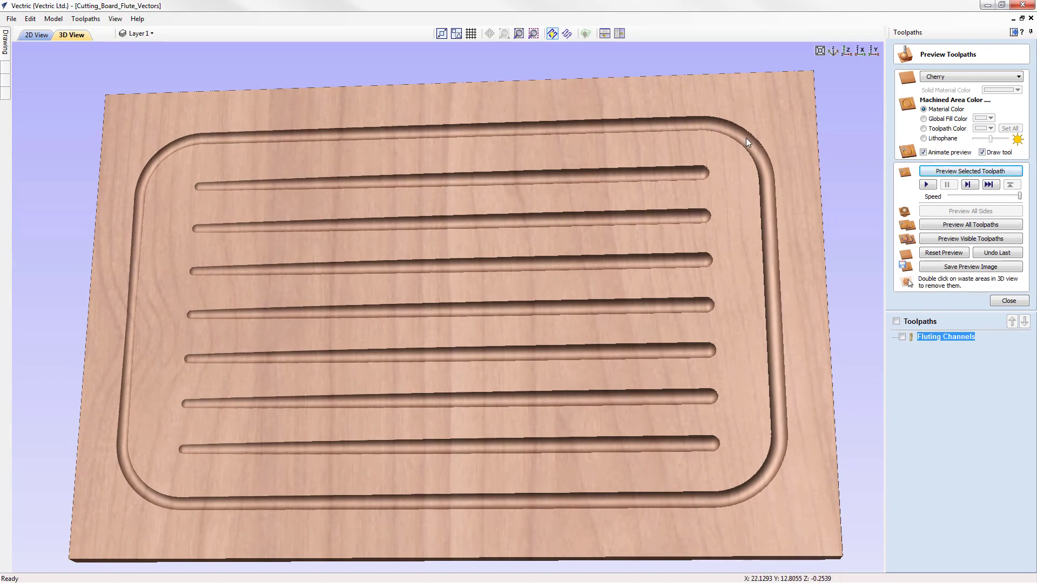
pyautogui.click(847, 51)
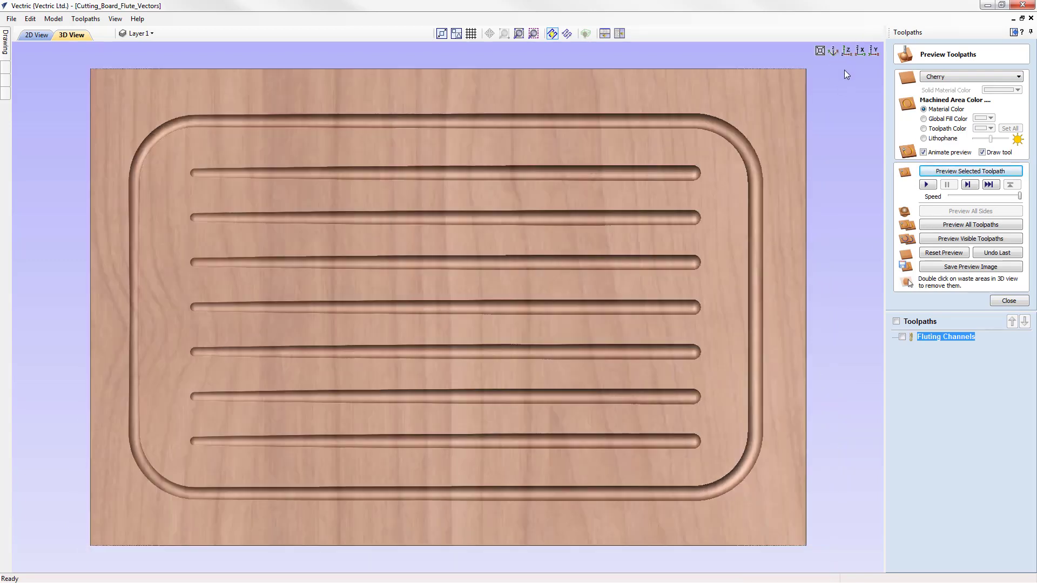
pyautogui.click(1008, 301)
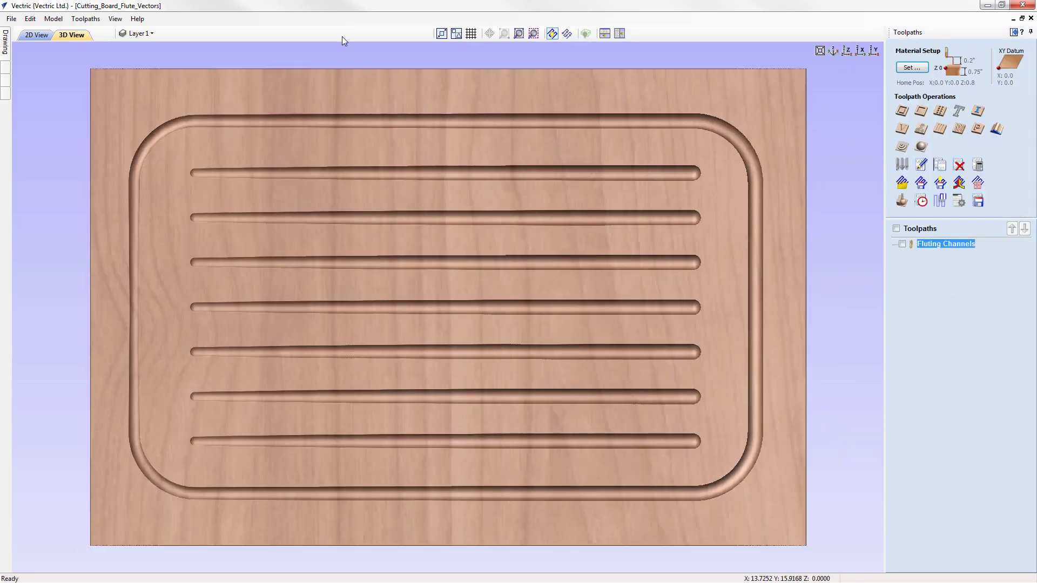
# Step: Set up a Pocket toolpath for the rounded end shape with start depth 0.0, cut depth 0.3 inches and the Ball Nose (1/2") tool
pyautogui.click(38, 35)
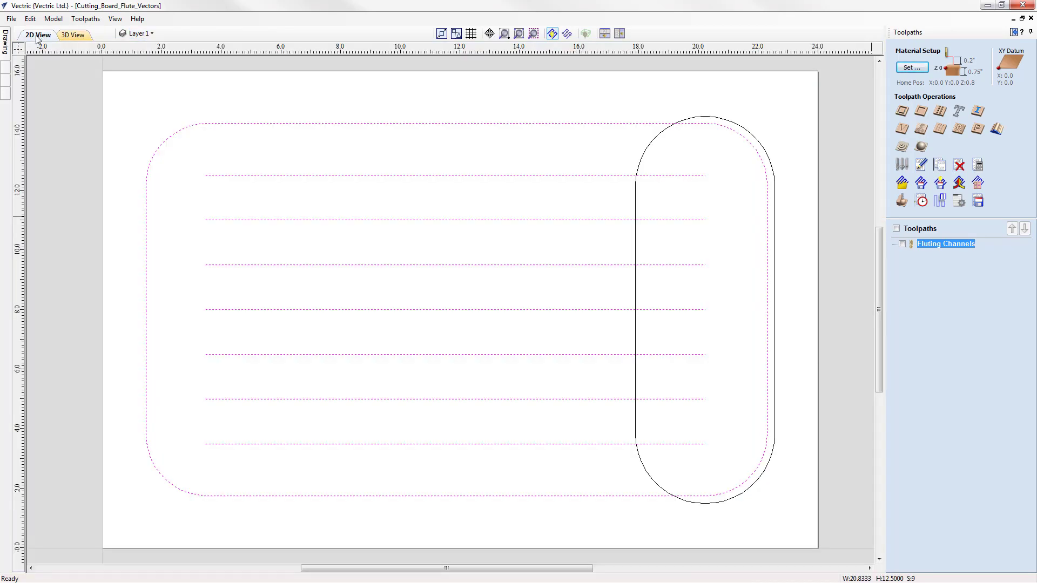
pyautogui.press('Escape')
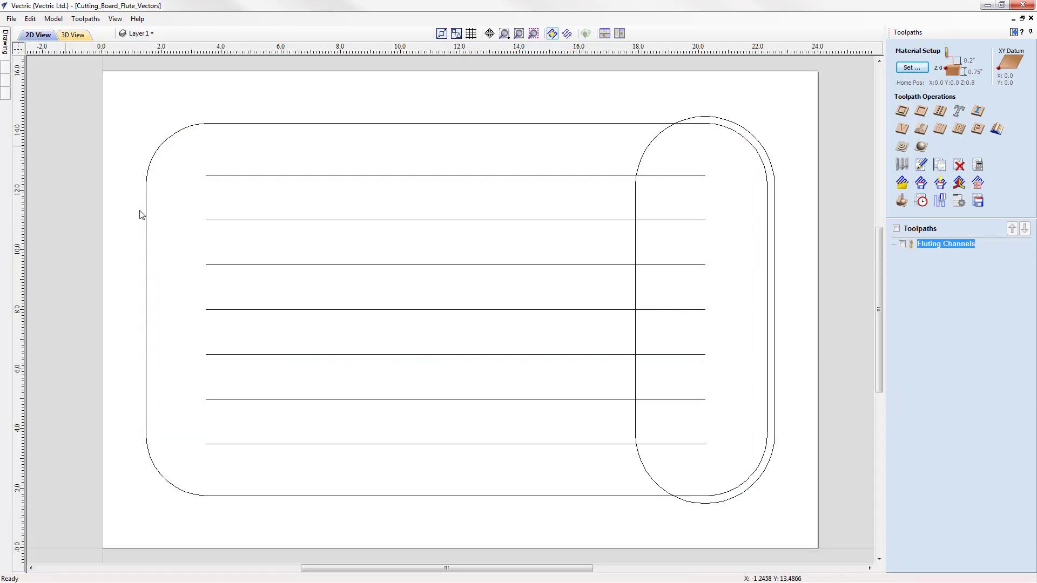
pyautogui.click(745, 132)
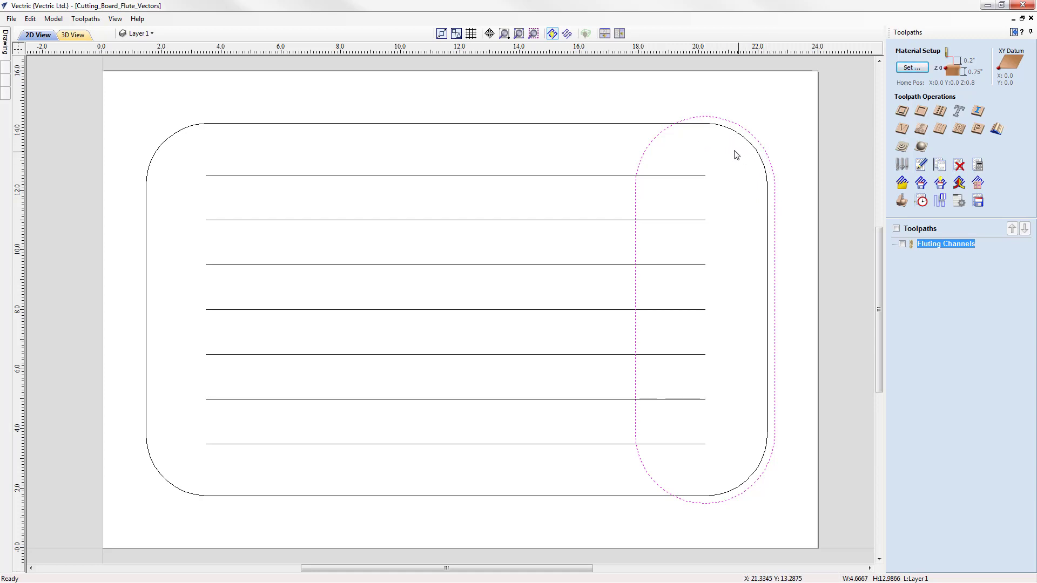
pyautogui.click(921, 113)
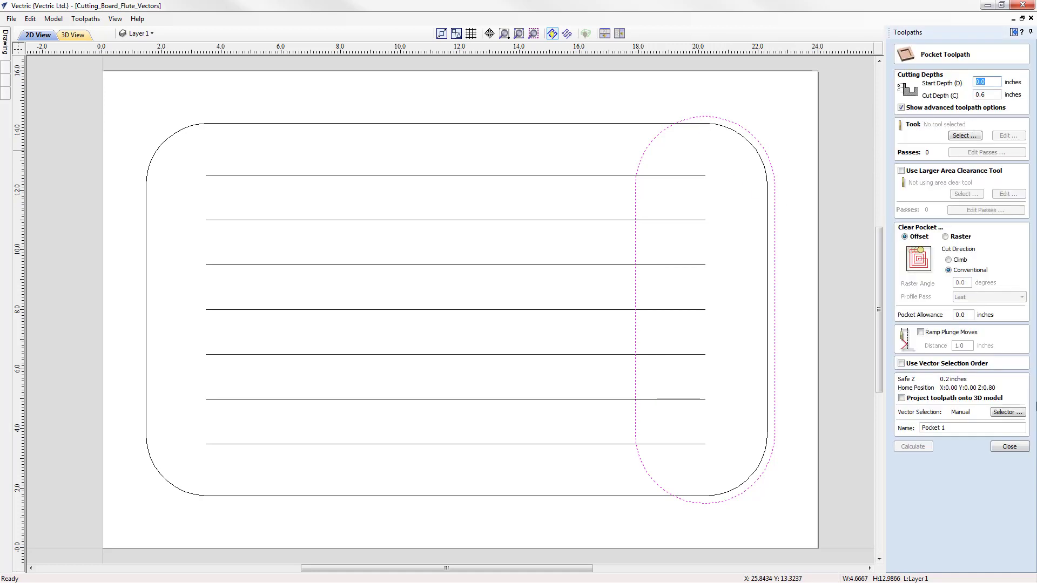
pyautogui.click(997, 82)
pyautogui.click(966, 136)
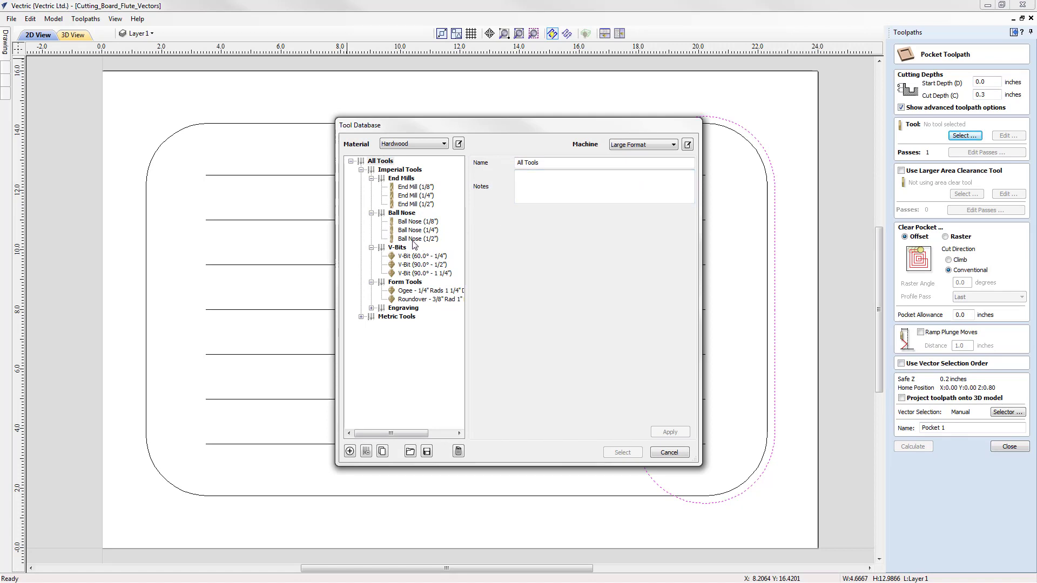
pyautogui.click(415, 241)
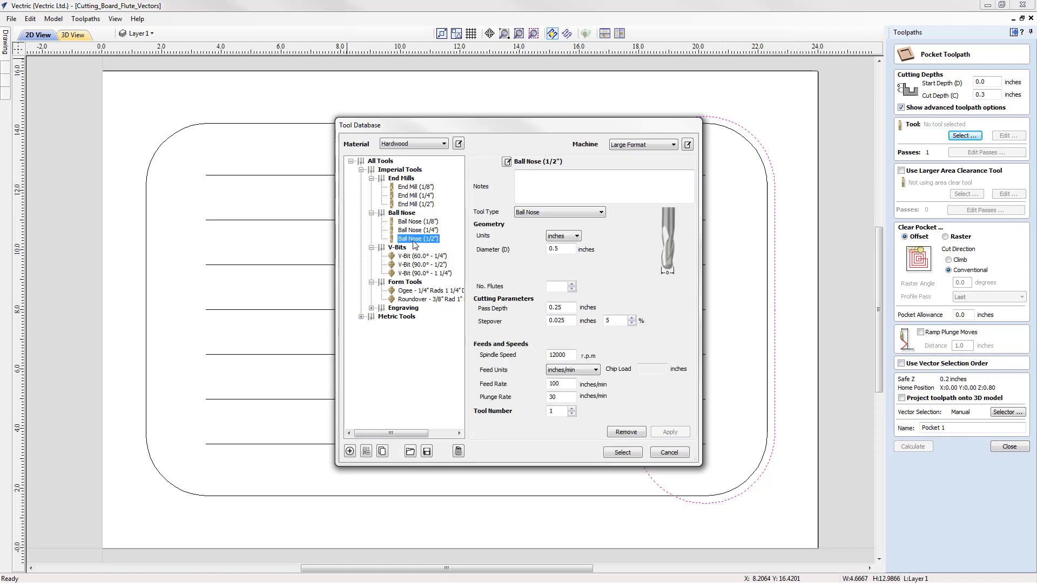
pyautogui.click(622, 452)
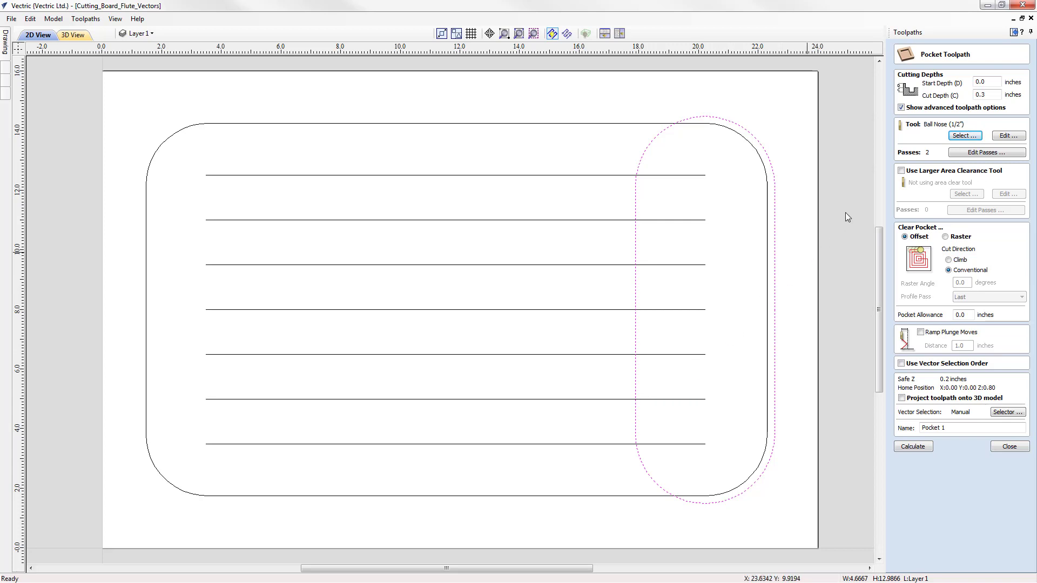
# Step: Add the End Mill (1/2") as the larger area clearance tool and calculate the pocket toolpath under the name Pocket
pyautogui.click(901, 171)
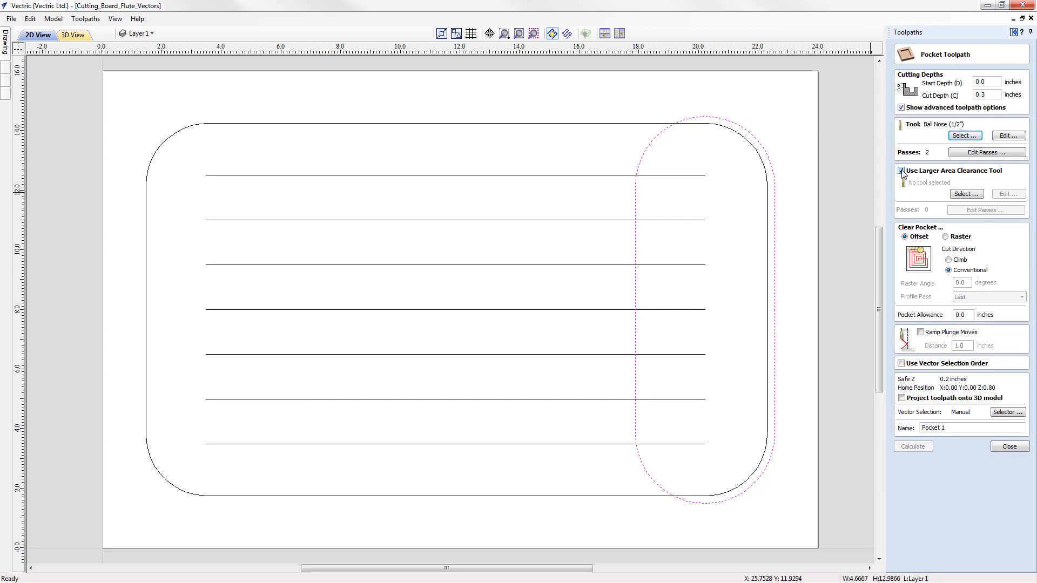
pyautogui.click(963, 194)
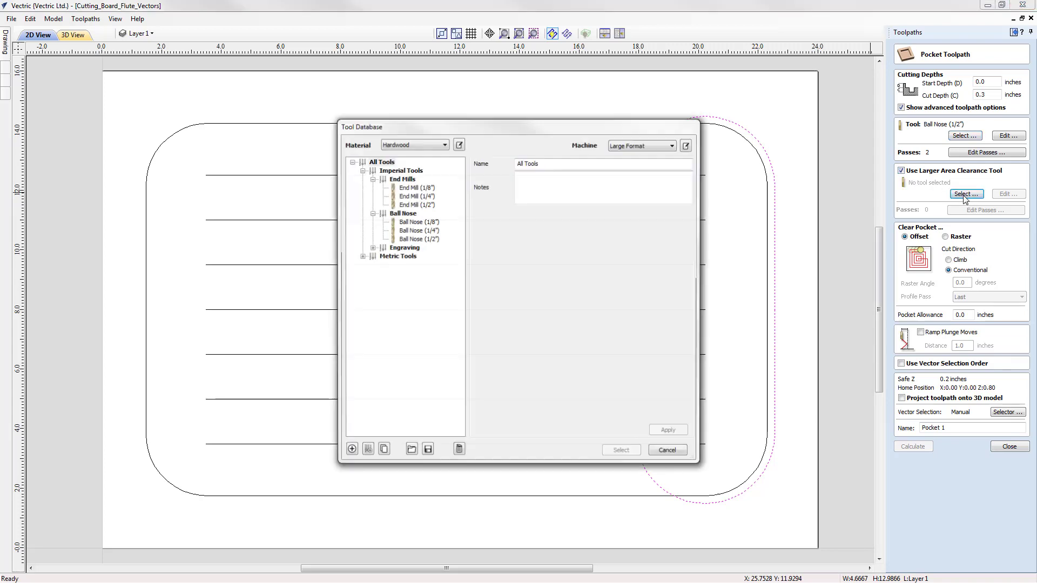
pyautogui.click(419, 205)
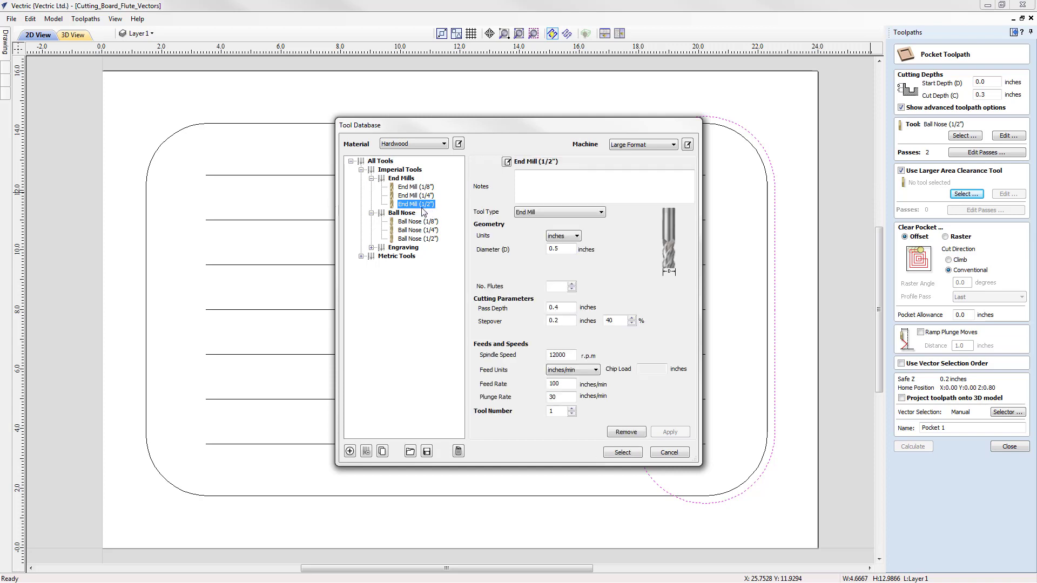
pyautogui.click(620, 456)
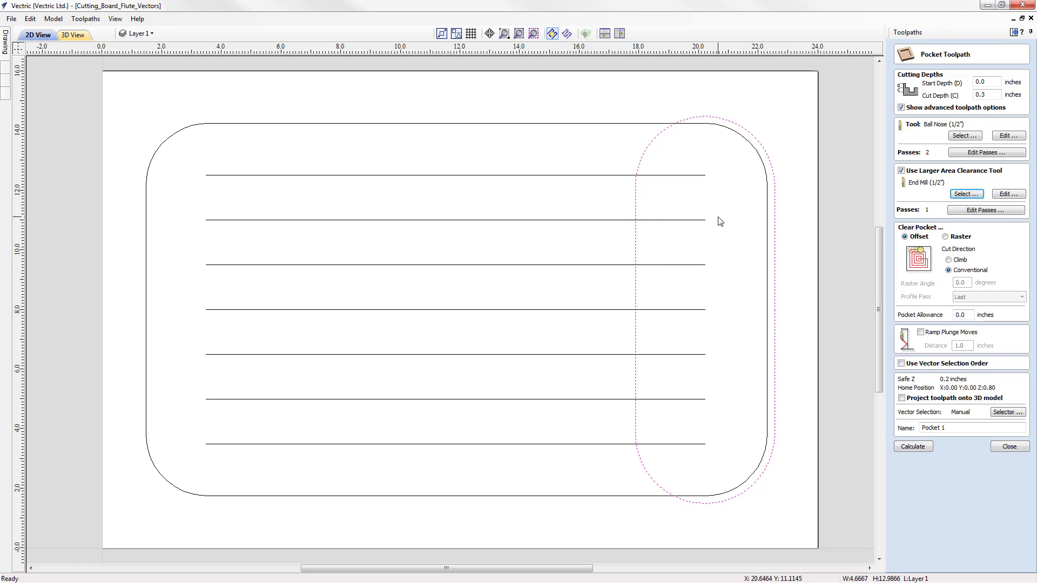
pyautogui.click(953, 428)
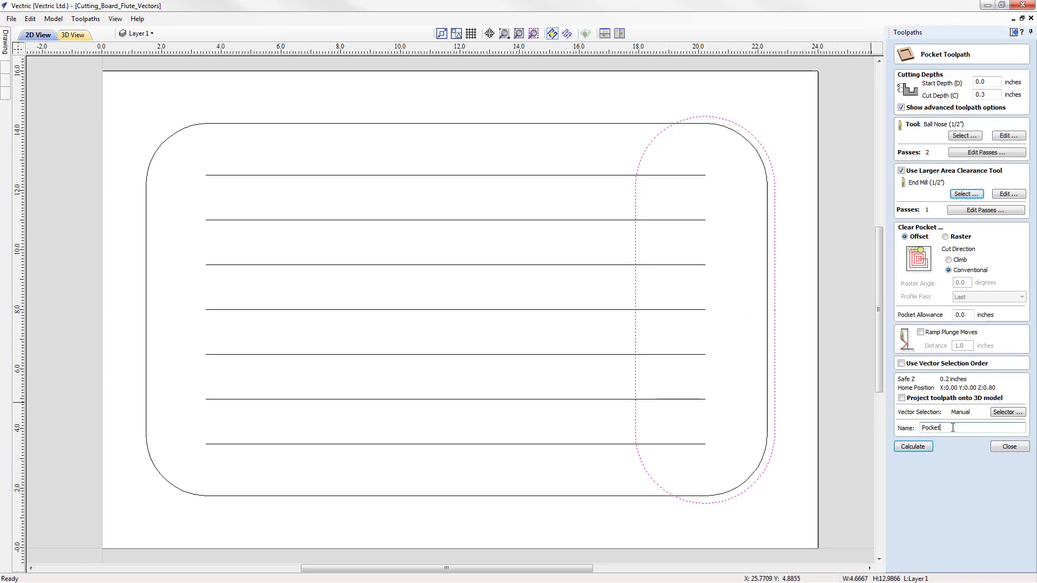
pyautogui.click(925, 448)
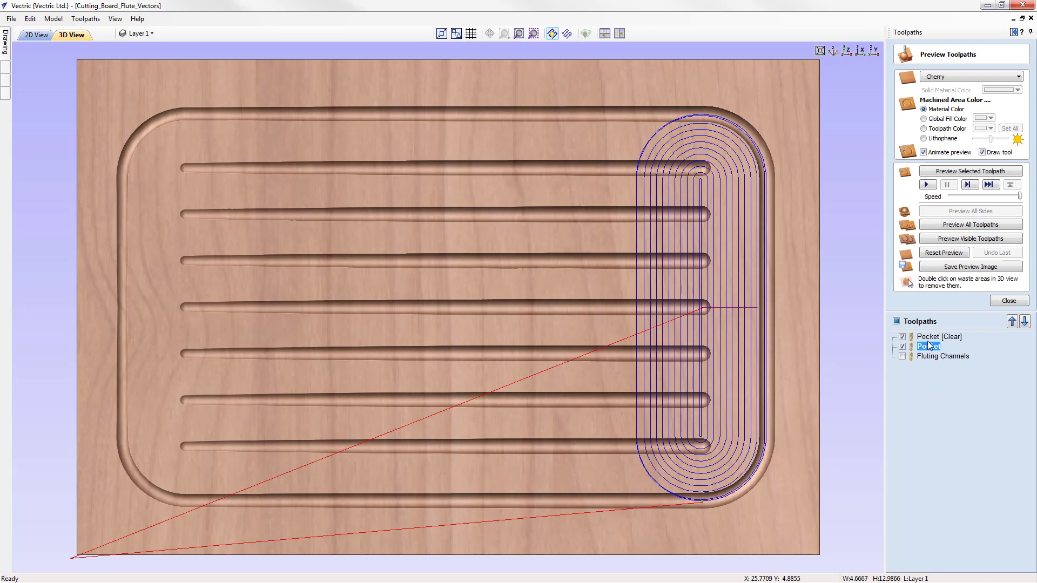
# Step: Hide the Pocket finishing toolpath, simulate only Pocket [Clear] on the board and inspect the cleared recess from an angle
pyautogui.moveTo(932, 351)
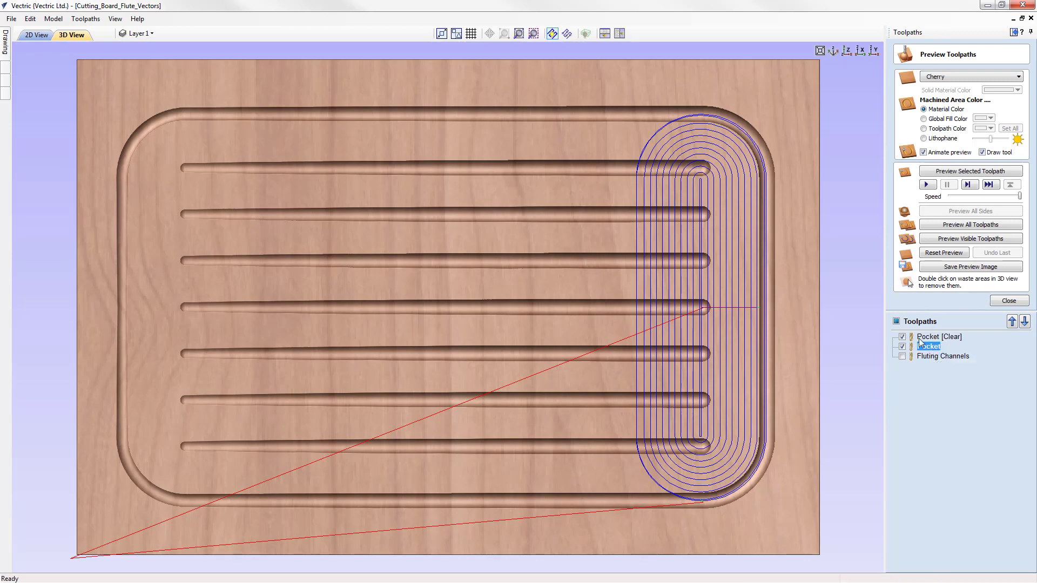
pyautogui.click(903, 348)
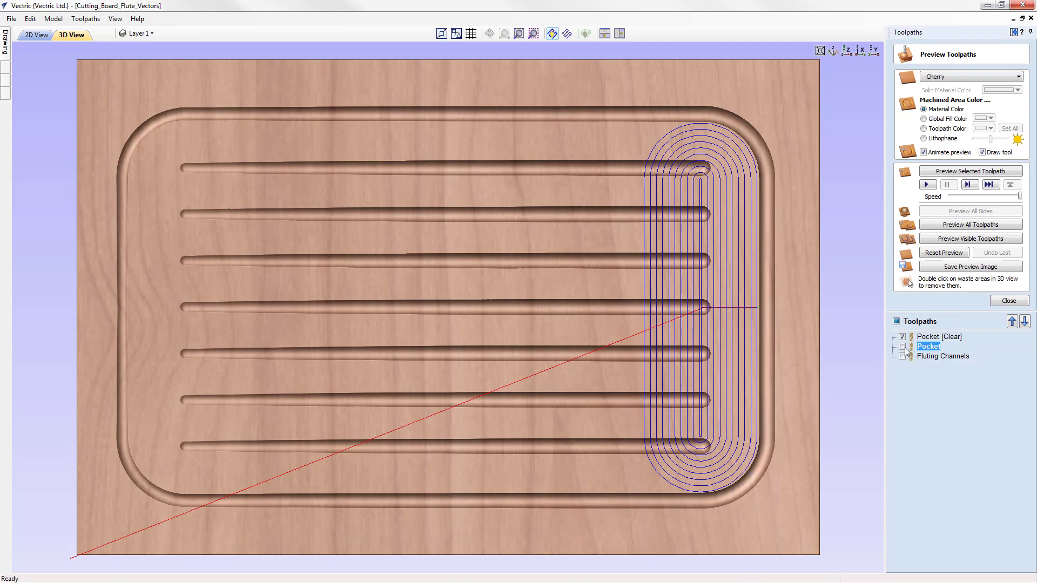
pyautogui.click(940, 339)
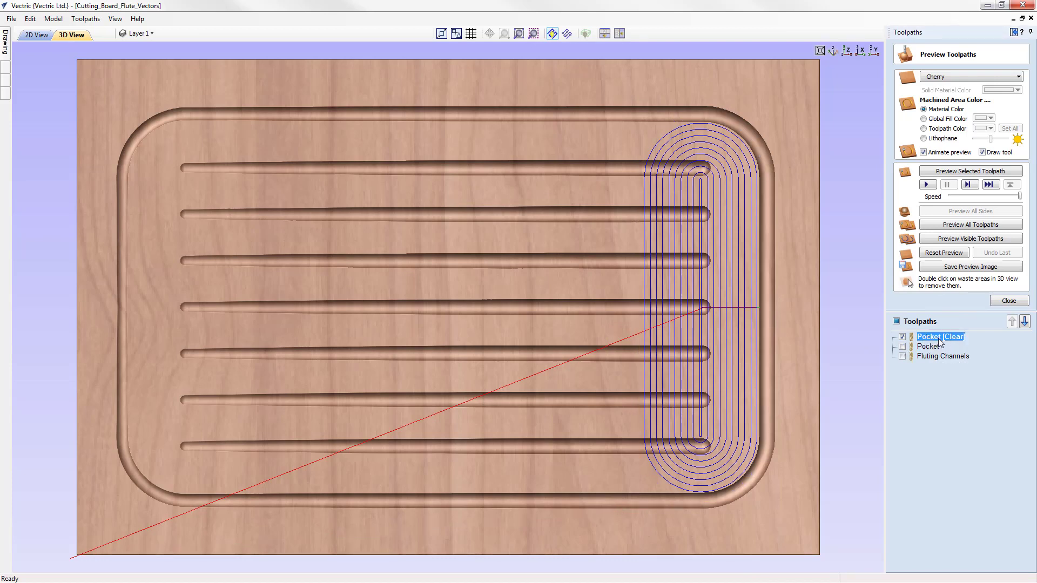
pyautogui.click(963, 172)
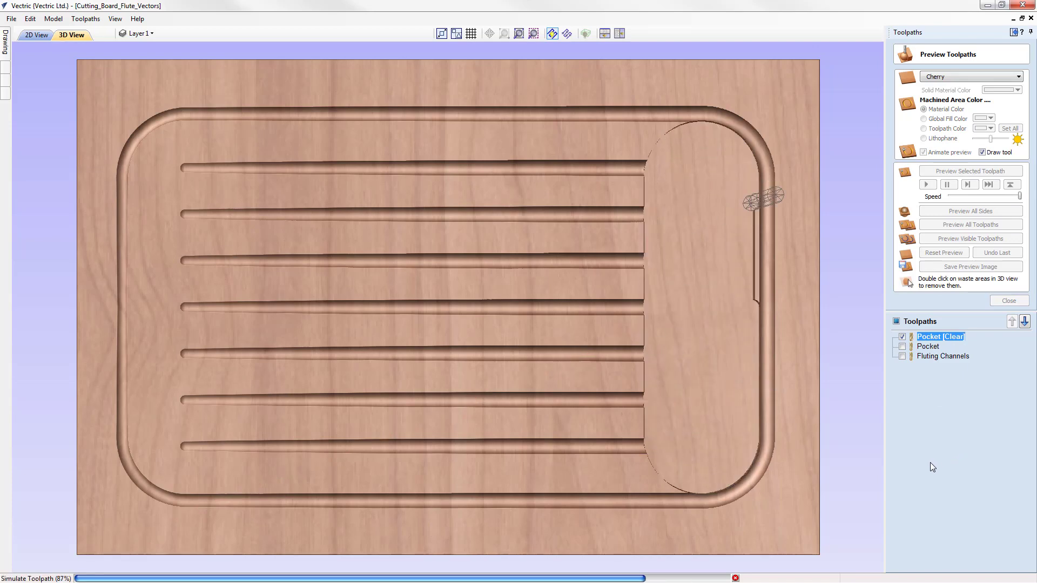
pyautogui.moveTo(636, 509); pyautogui.dragTo(708, 85)
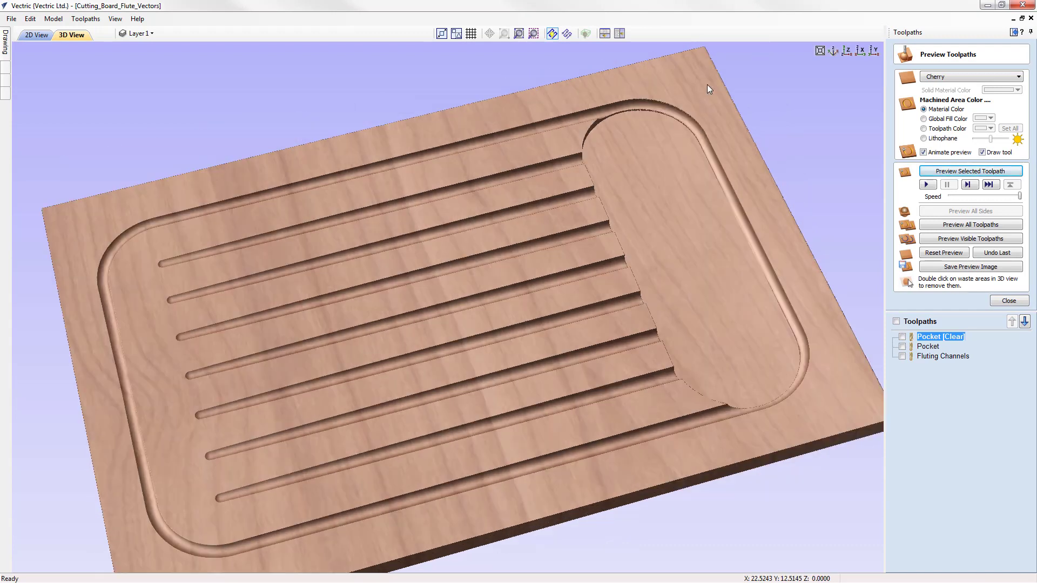
pyautogui.moveTo(727, 412); pyautogui.dragTo(578, 328)
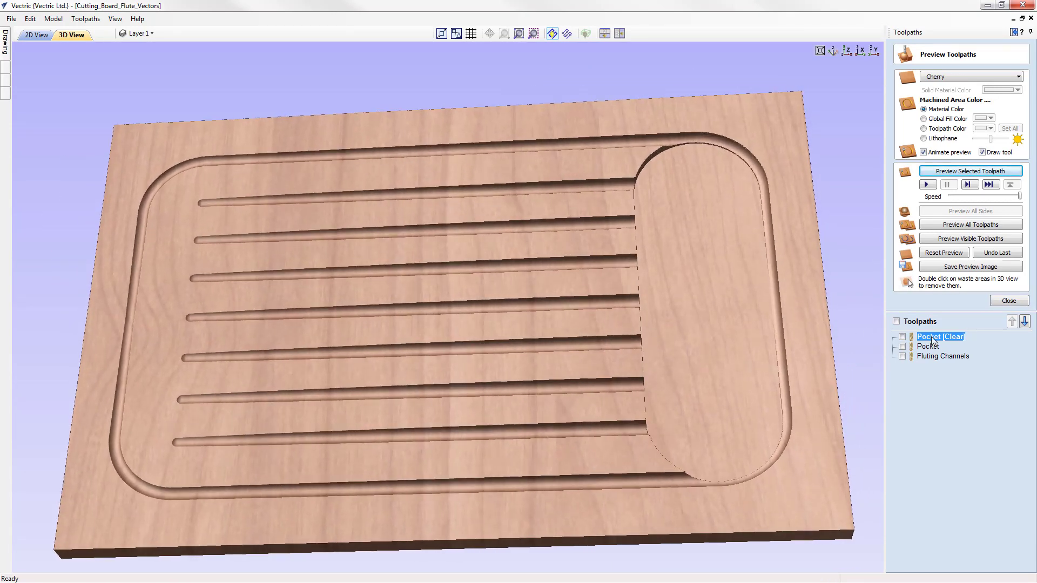
# Step: Display the Pocket finishing toolpath and examine its passes along the recess edge from different angles
pyautogui.click(902, 346)
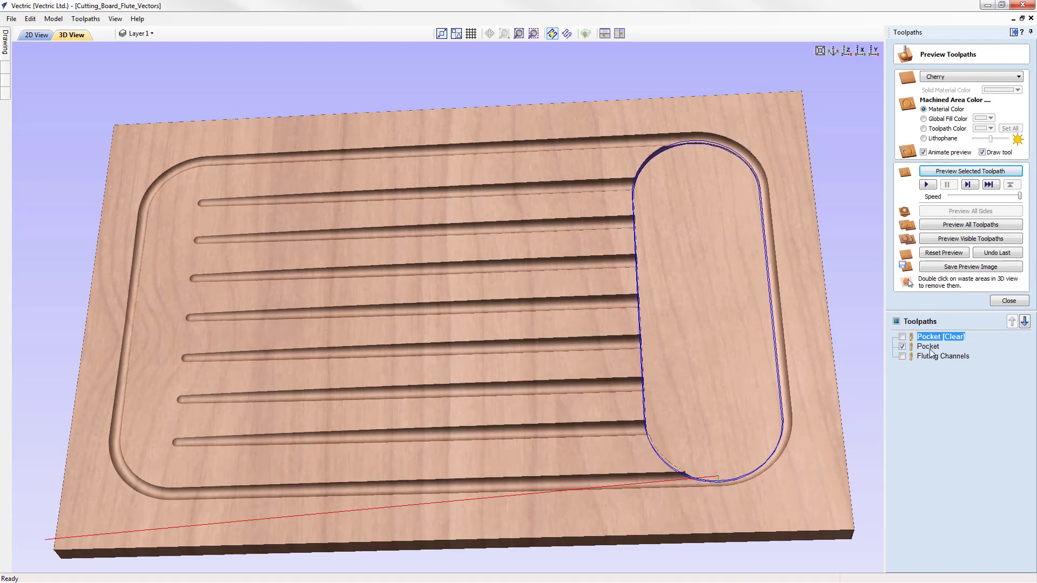
pyautogui.moveTo(702, 325); pyautogui.dragTo(618, 163)
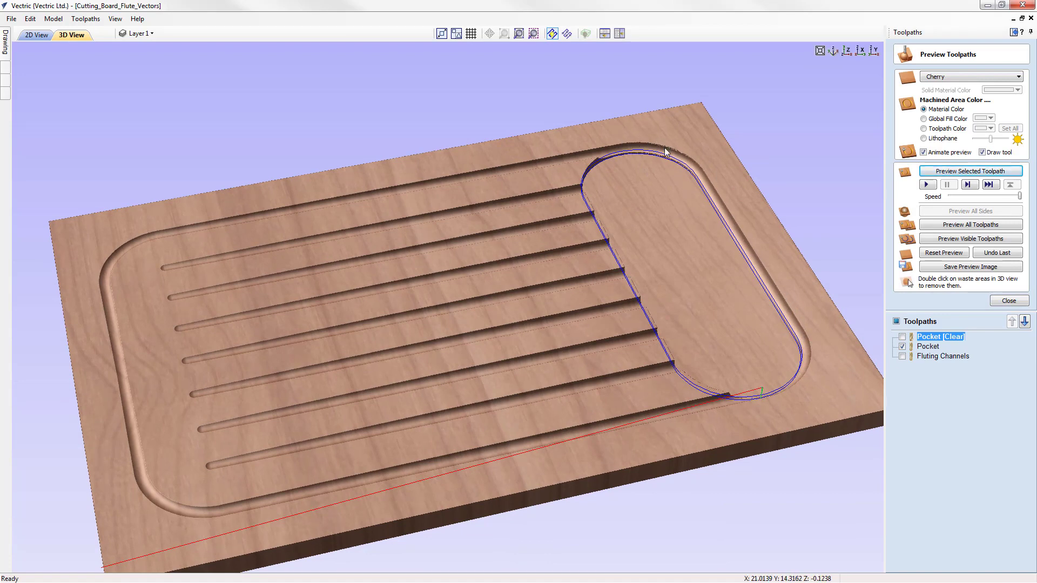
pyautogui.moveTo(681, 349); pyautogui.dragTo(916, 357)
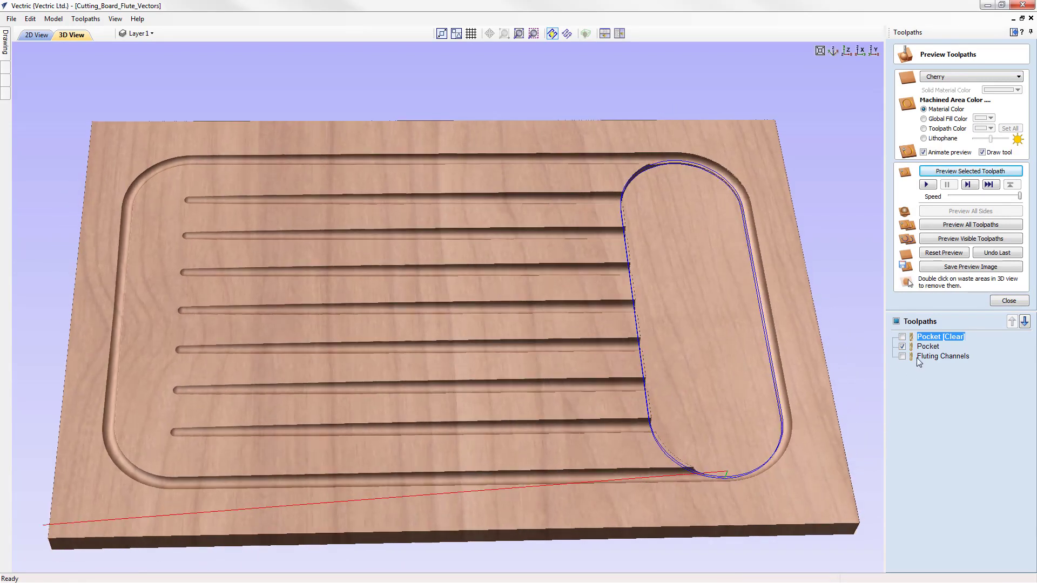
# Step: Set the Ball Nose (1/2") pass depth to 0.3 inches in the Pocket toolpath and recalculate it
pyautogui.doubleClick(933, 348)
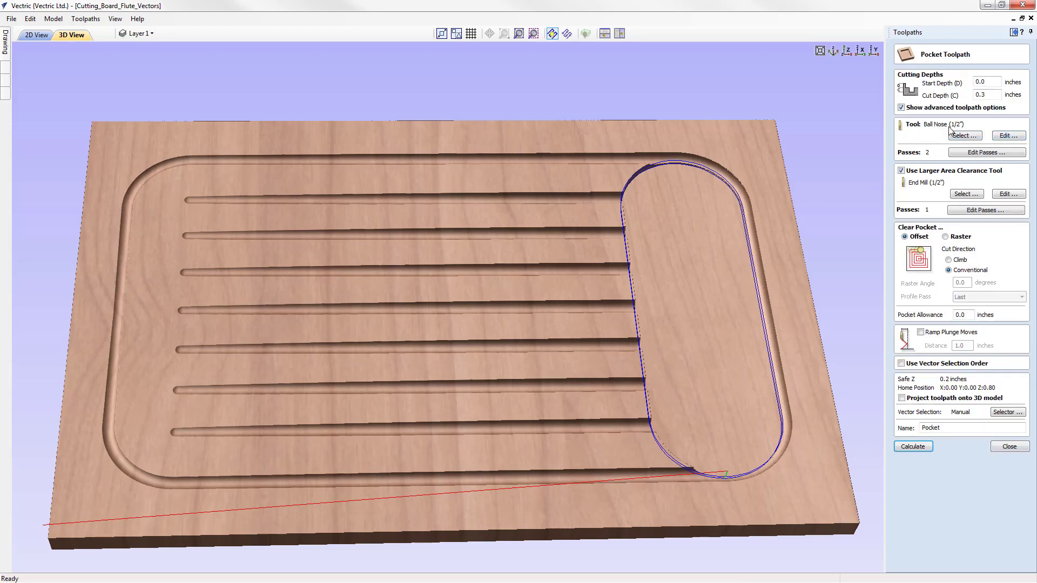
pyautogui.click(1007, 136)
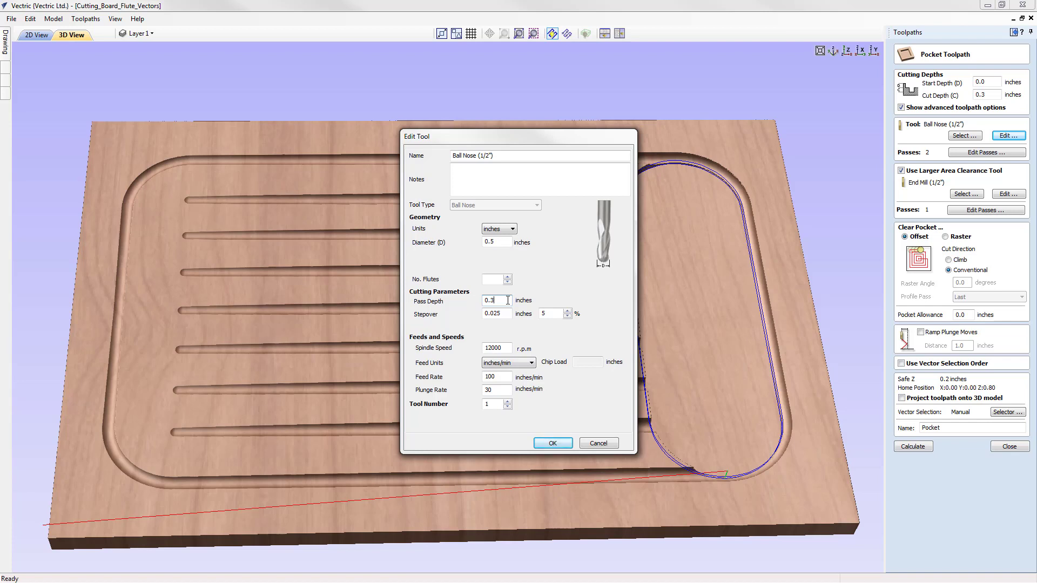
pyautogui.click(553, 444)
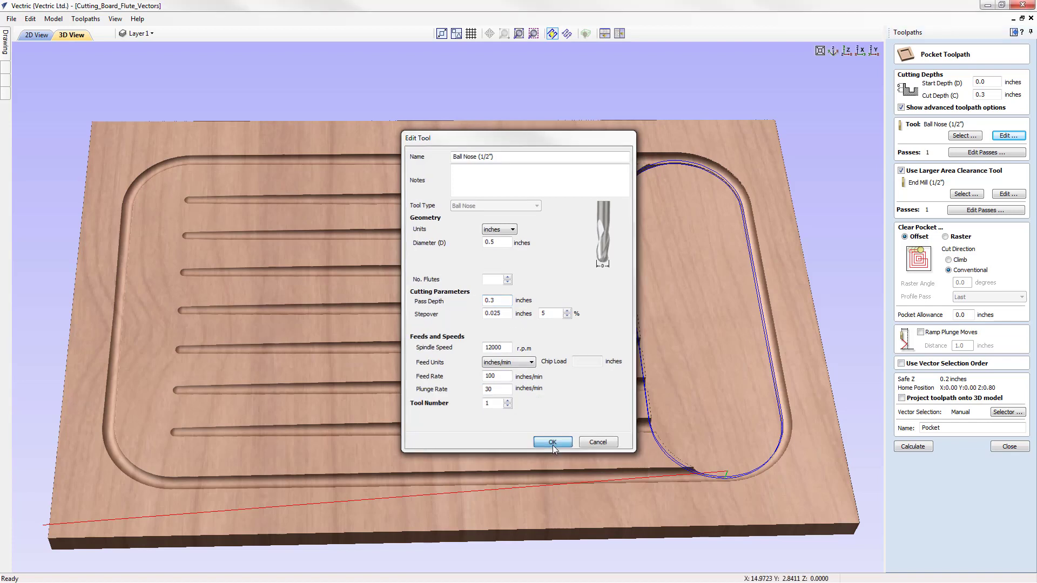
pyautogui.click(913, 447)
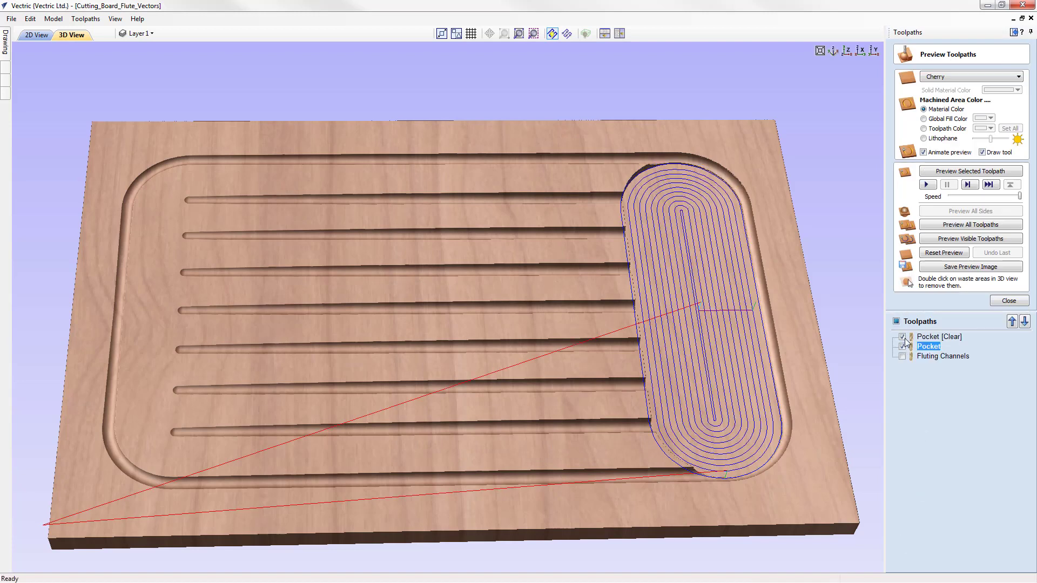
# Step: Hide Pocket [Clear], simulate the recalculated Pocket toolpath on the board and inspect the result at an angle and from above
pyautogui.click(903, 338)
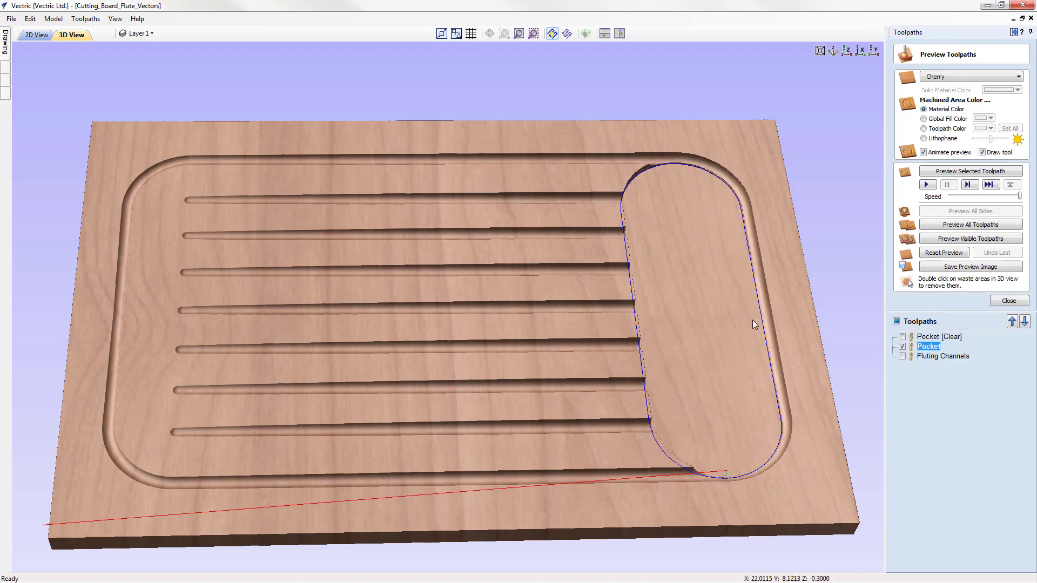
pyautogui.click(973, 171)
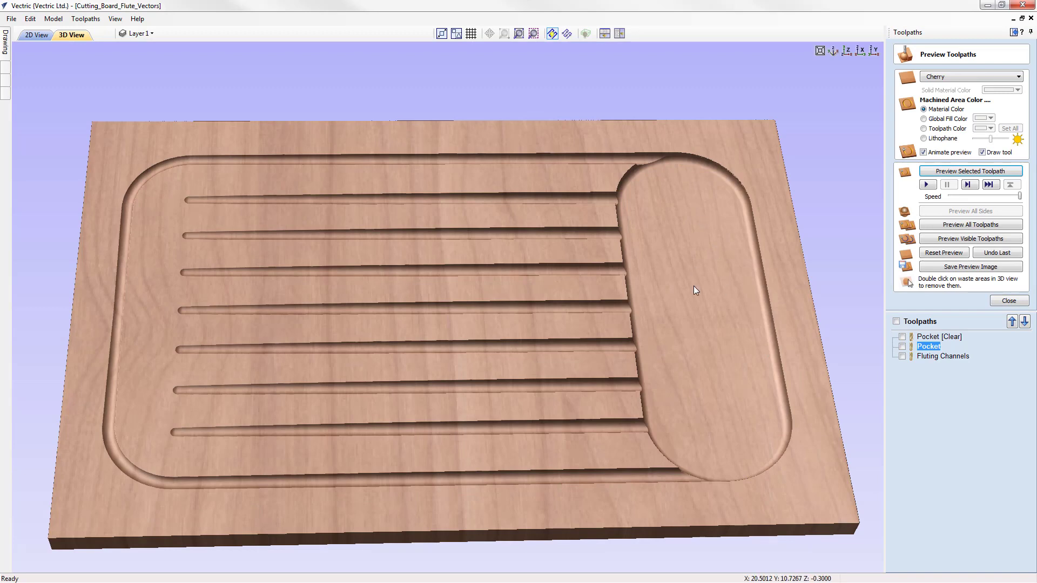
pyautogui.moveTo(694, 286); pyautogui.dragTo(601, 313)
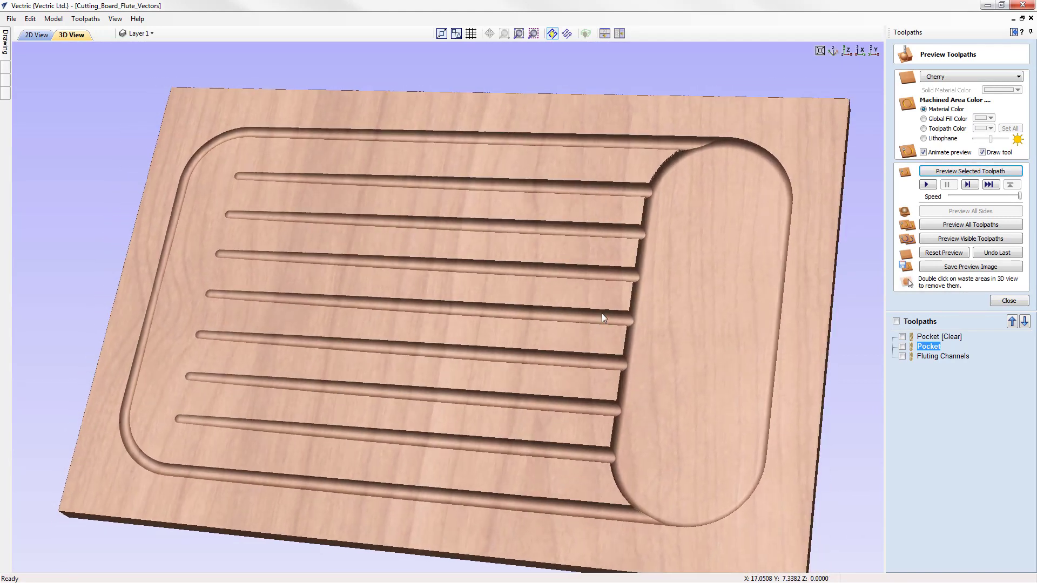
pyautogui.click(845, 51)
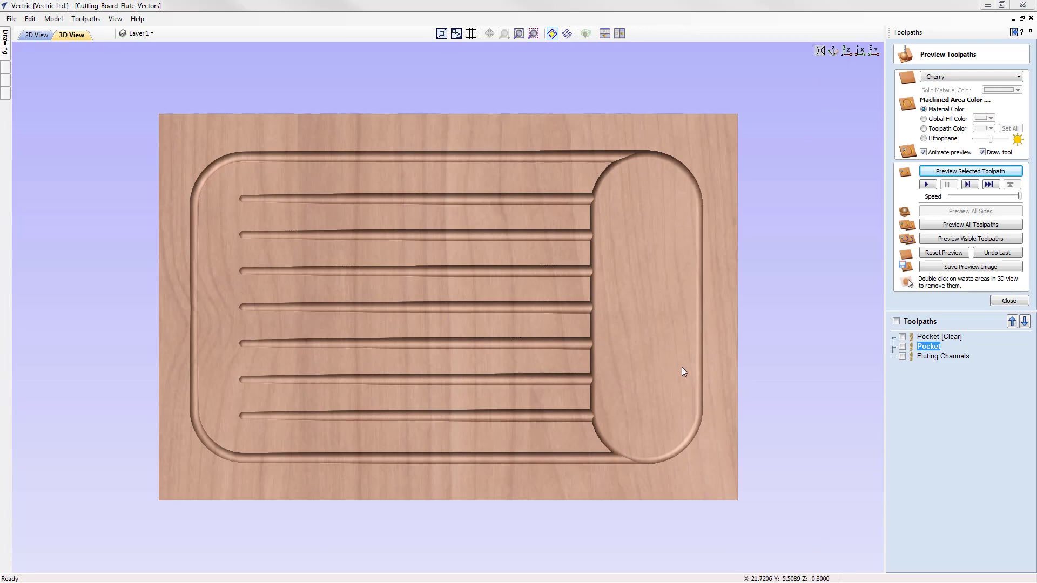
# Step: Open the file Texture_Flute_Vectors.crv without saving the changes to the cutting board project
pyautogui.click(11, 18)
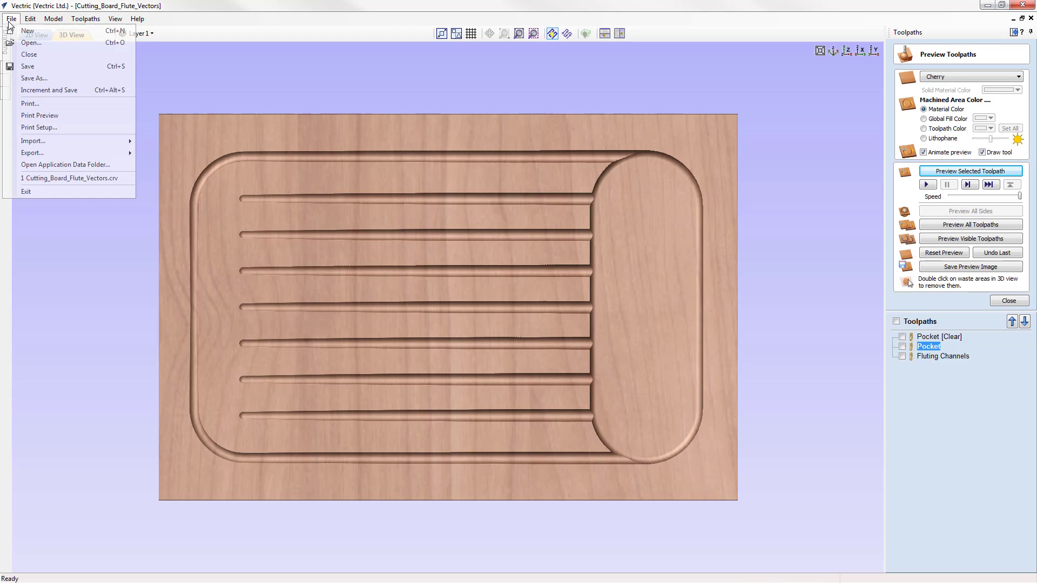
pyautogui.click(32, 39)
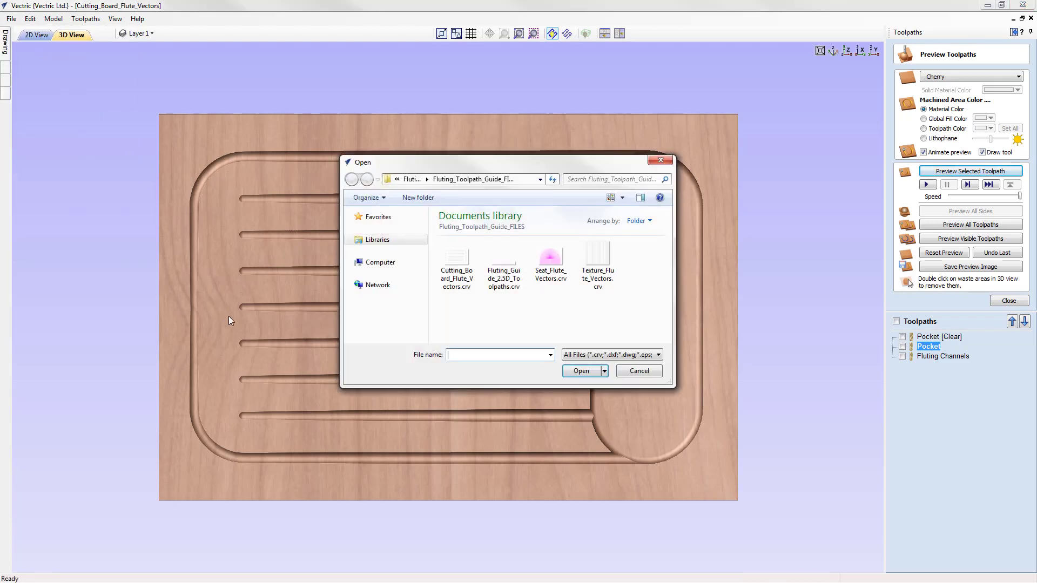
pyautogui.click(604, 268)
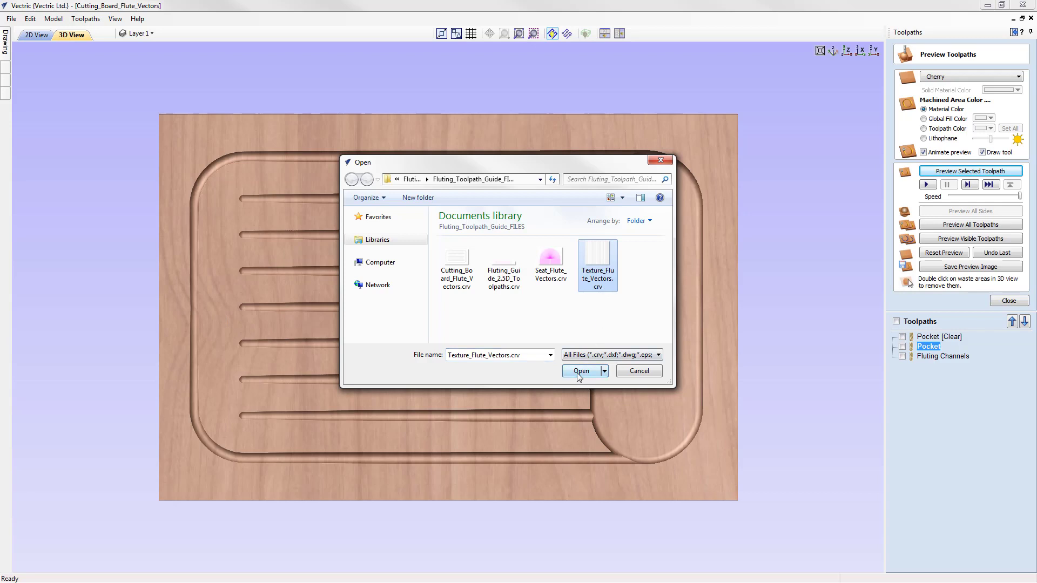
pyautogui.click(581, 372)
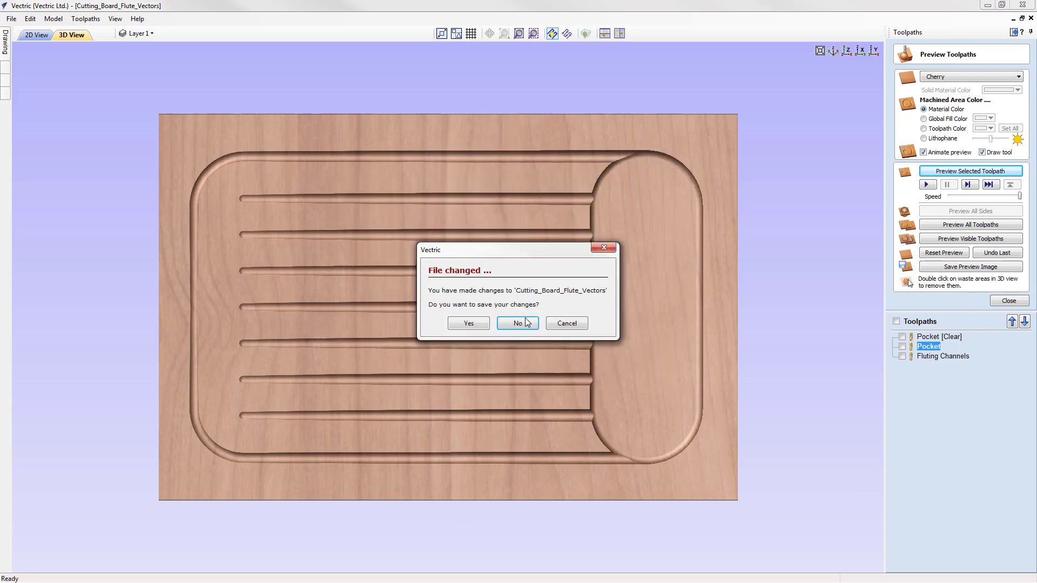
pyautogui.click(518, 323)
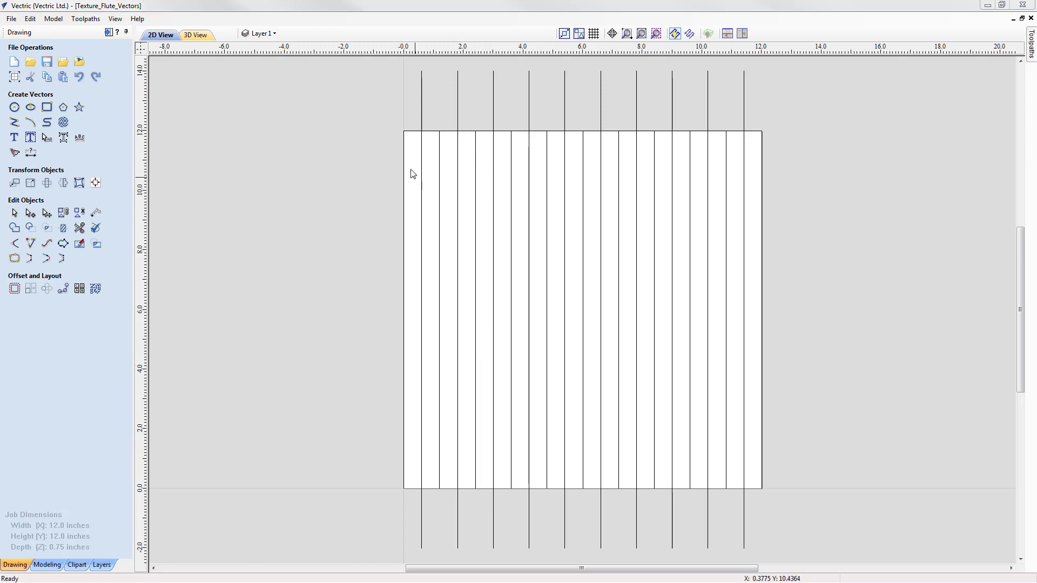
# Step: Select individual segments of the two leftmost inner vertical lines to examine their lengths and stagger, and clear the selection
pyautogui.click(422, 178)
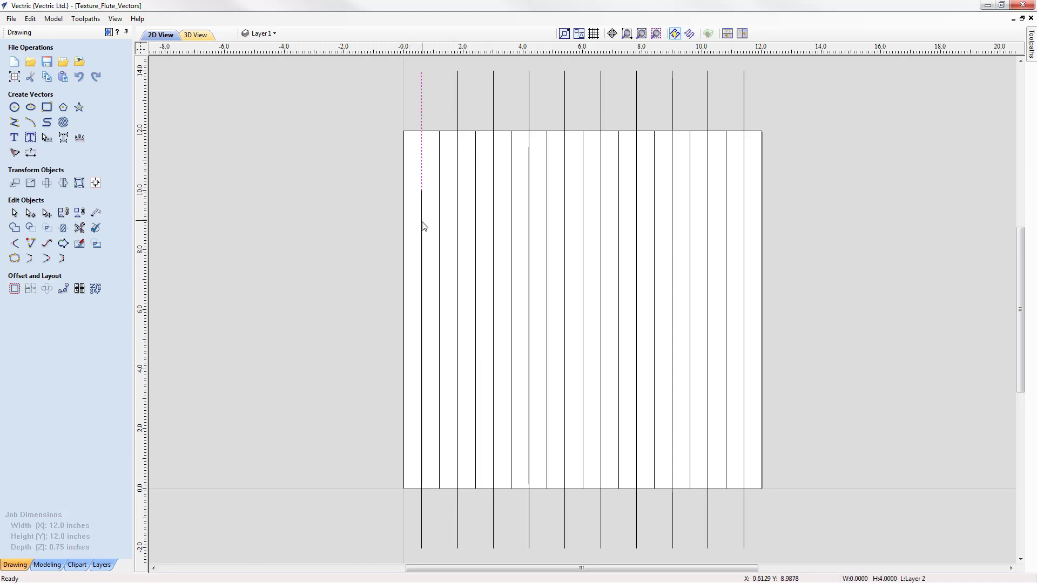
pyautogui.click(423, 226)
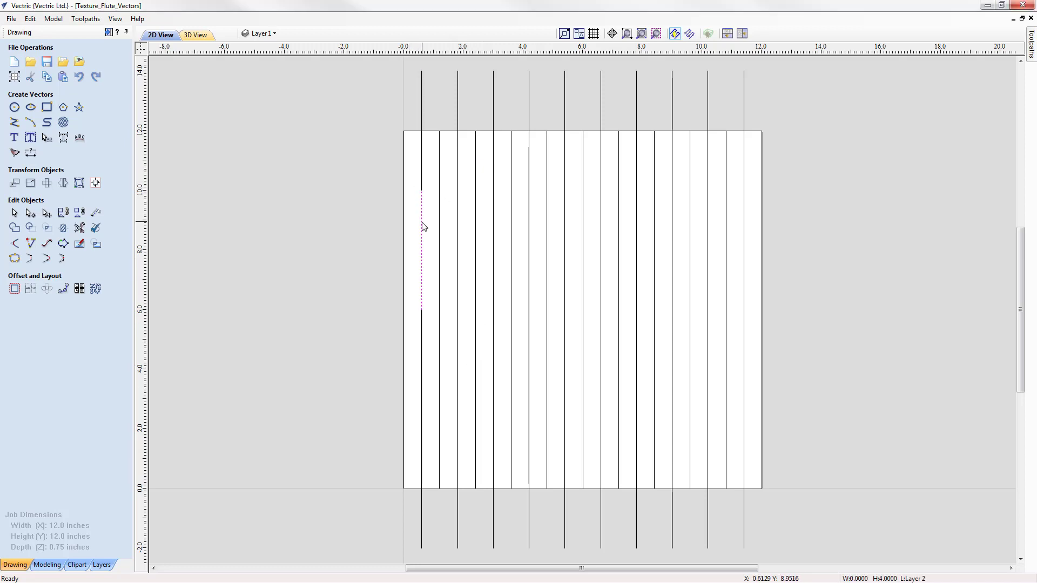
pyautogui.click(422, 335)
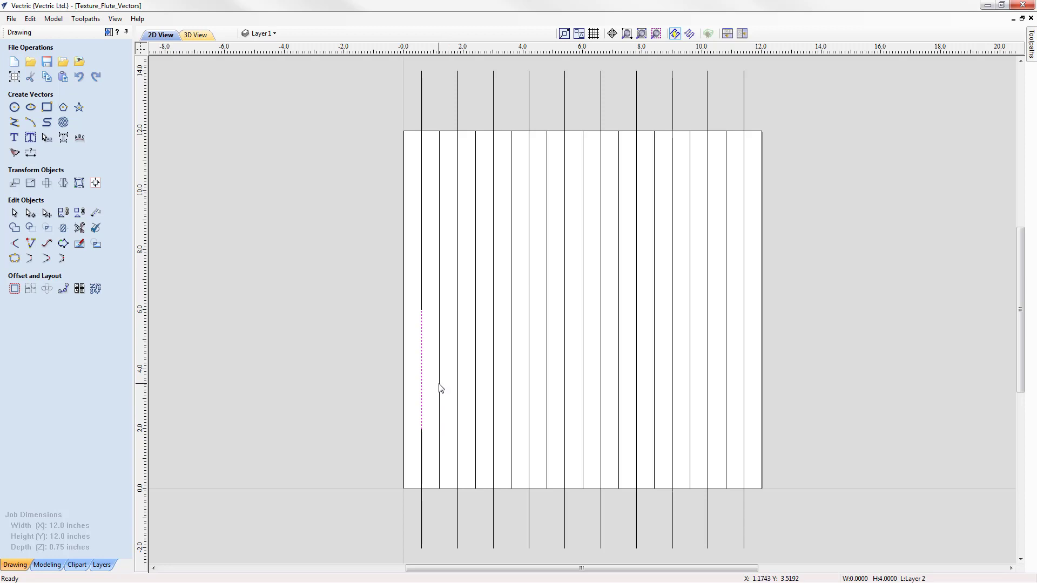
pyautogui.keyDown('shift'); pyautogui.click(440, 297); pyautogui.keyUp('shift')
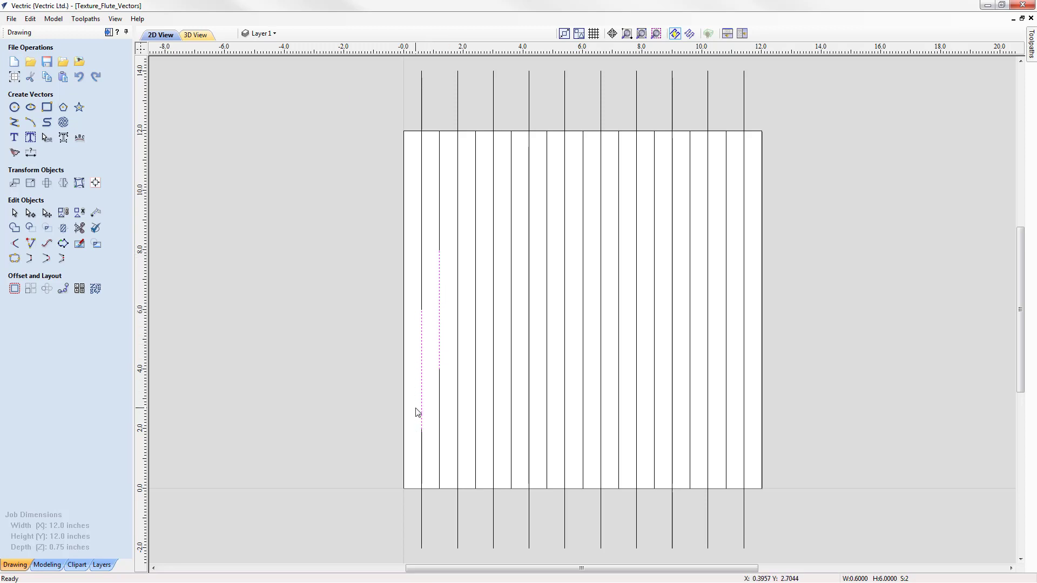
pyautogui.click(389, 291)
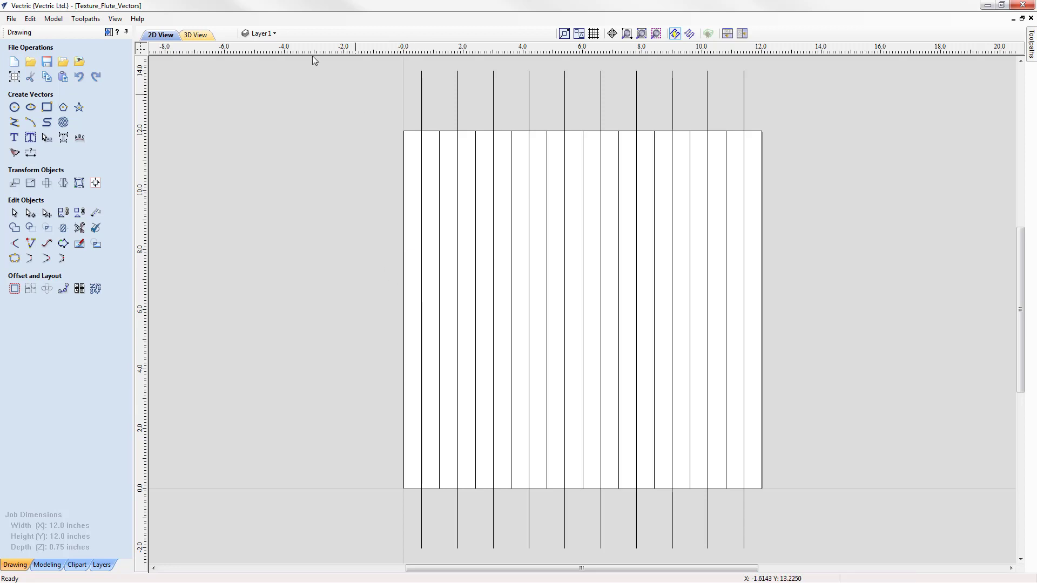
# Step: Select all vectors on Layer 1
pyautogui.click(263, 33)
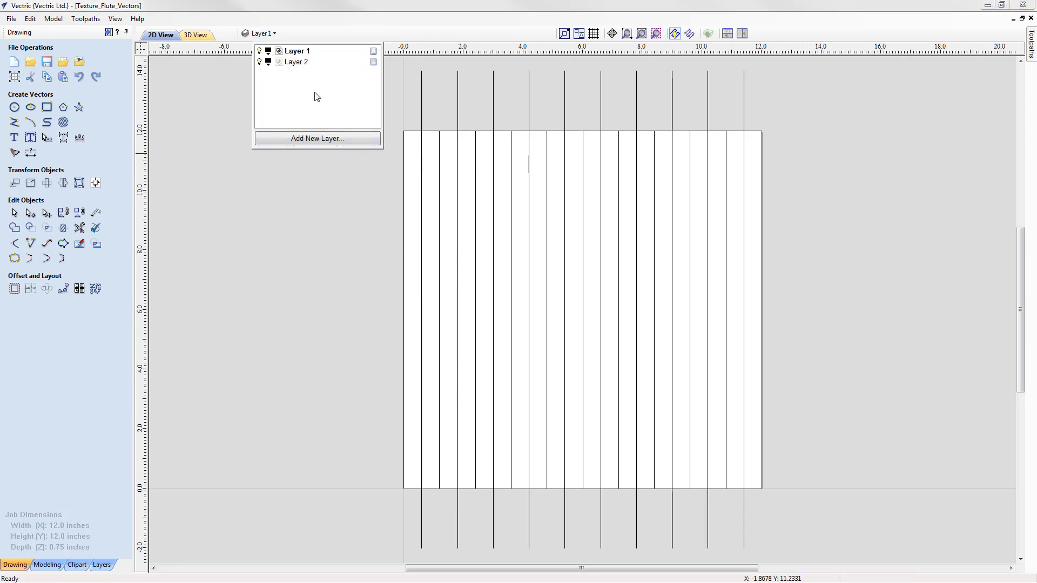
pyautogui.click(281, 52)
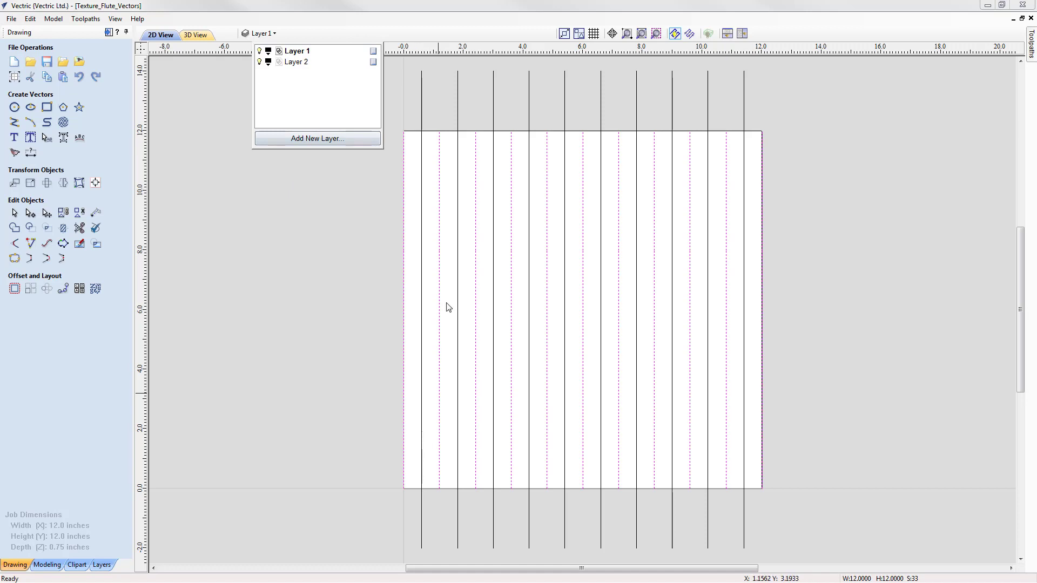
# Step: Select the individual segments of the vertical line along the board's left edge one by one to examine their lengths
pyautogui.click(414, 173)
pyautogui.click(405, 171)
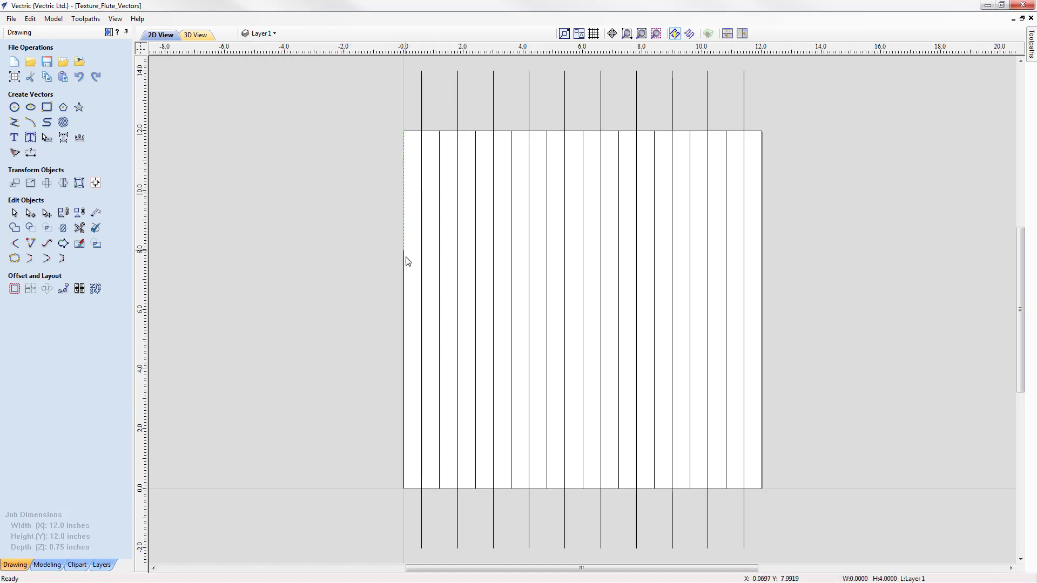
pyautogui.click(405, 267)
pyautogui.click(407, 400)
# Step: Select all vectors on Layer 2, examine individual segments of its leftmost line, and clear the selection
pyautogui.click(269, 33)
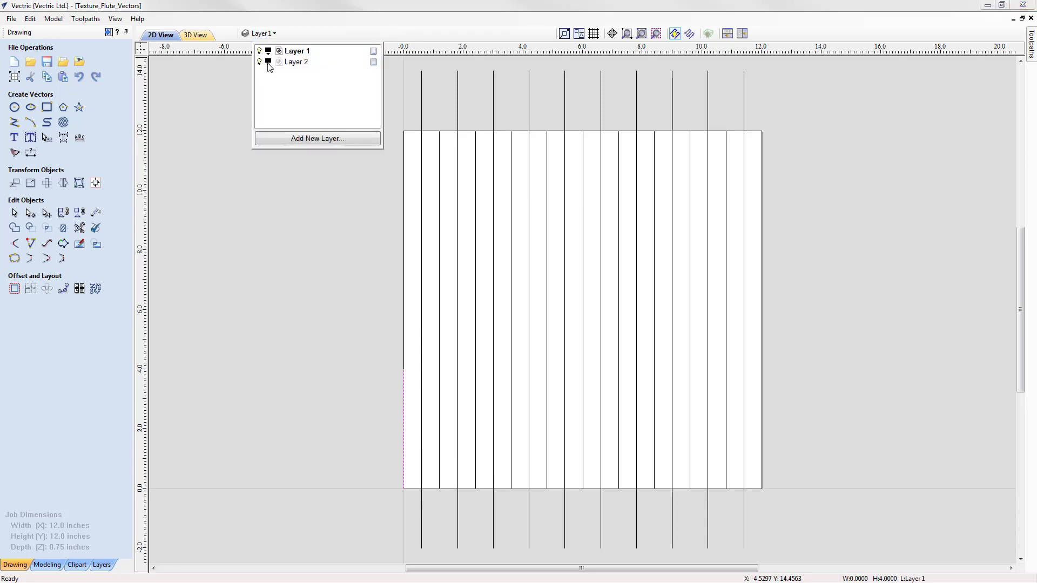
pyautogui.click(280, 68)
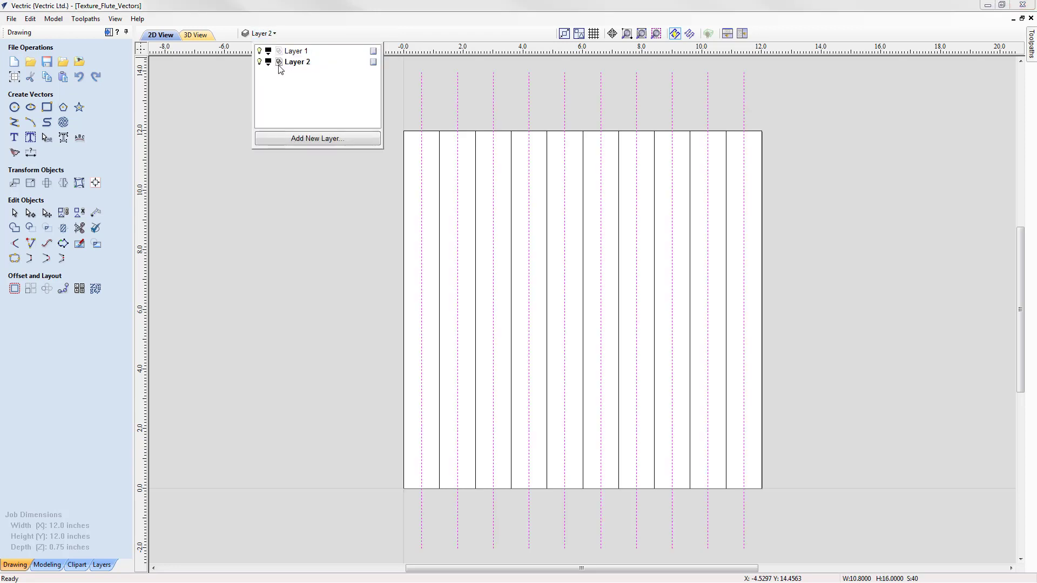
pyautogui.click(438, 117)
pyautogui.click(422, 106)
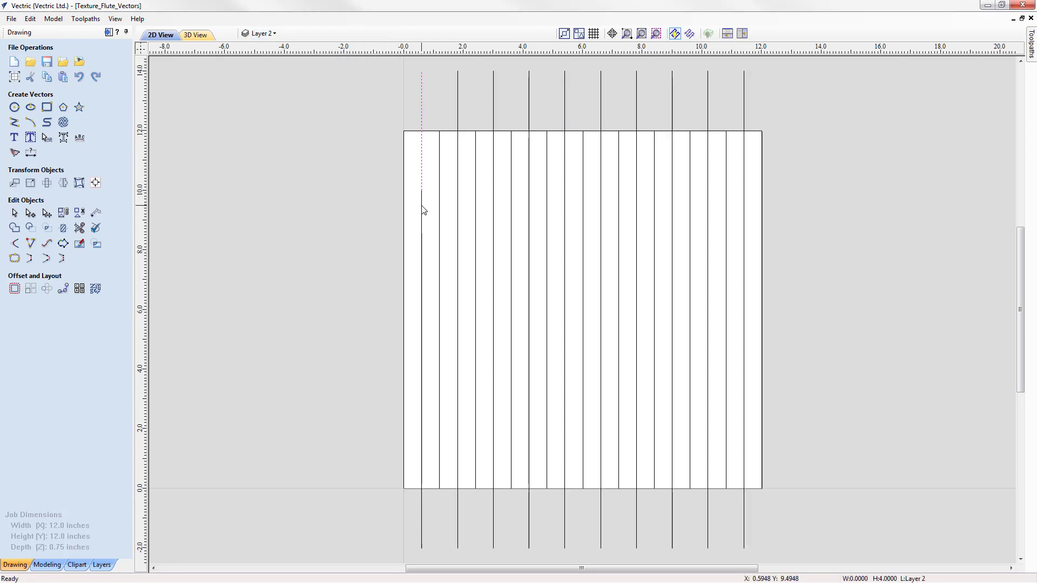
pyautogui.click(422, 212)
pyautogui.click(422, 338)
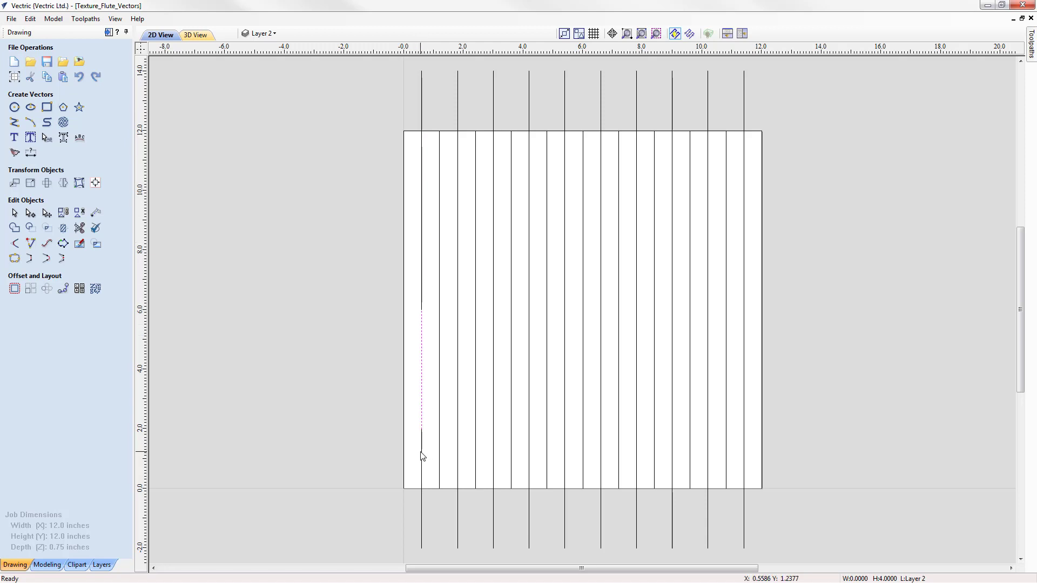
pyautogui.click(276, 485)
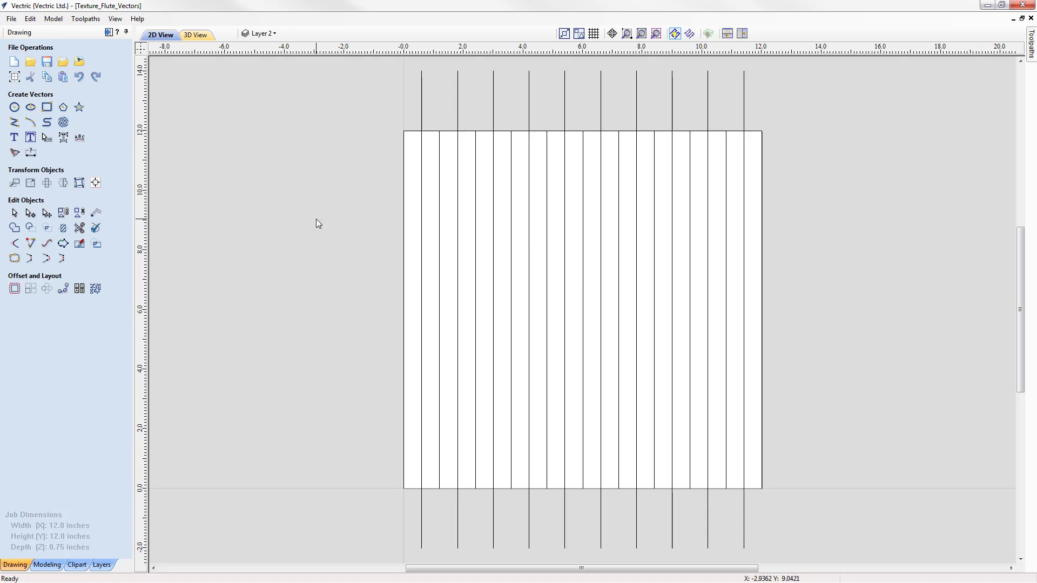
# Step: Select all vectors on both layers and start a fluting toolpath for them
pyautogui.hotkey('ctrl', 'a')
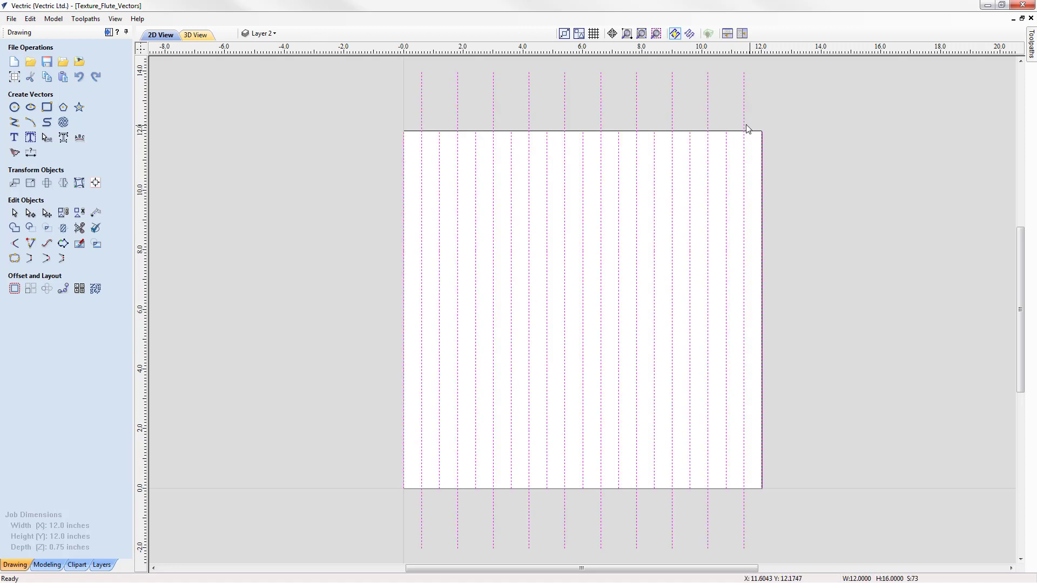
pyautogui.click(108, 33)
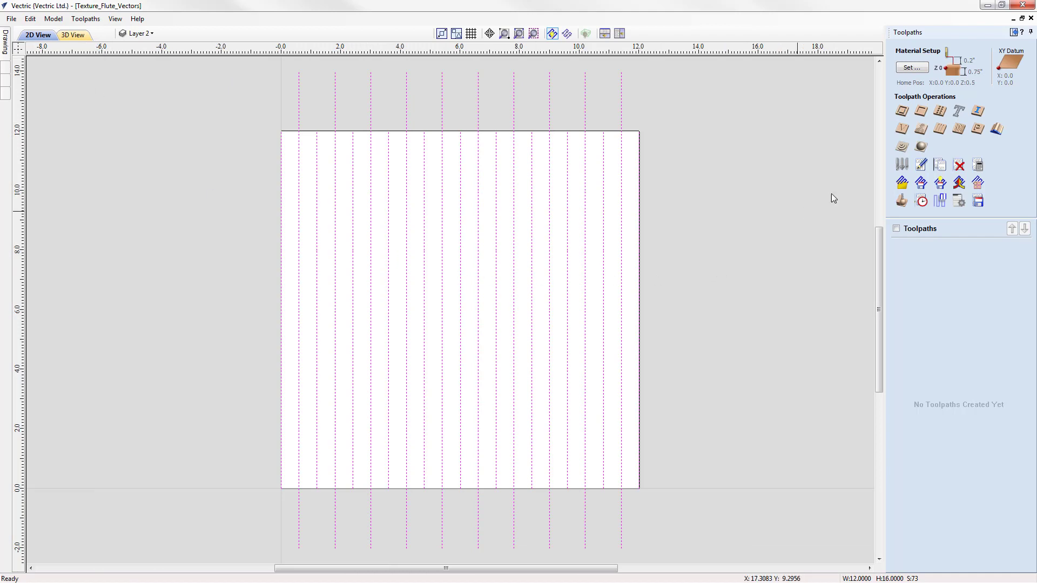
pyautogui.click(941, 131)
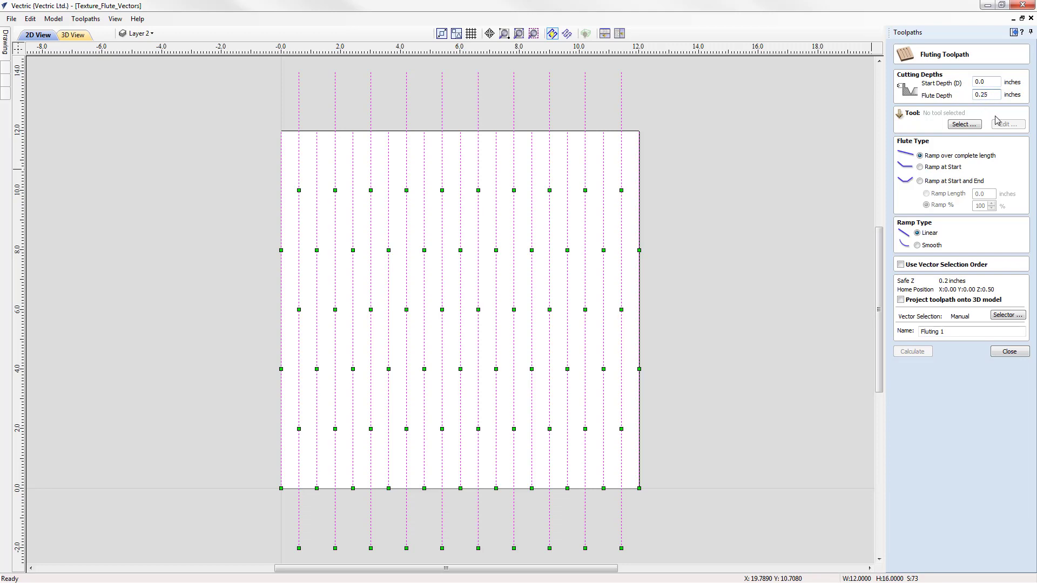
# Step: Duplicate the 1/2" Ball Nose in the tool database and set the copy's diameter to 1 inch
pyautogui.click(964, 125)
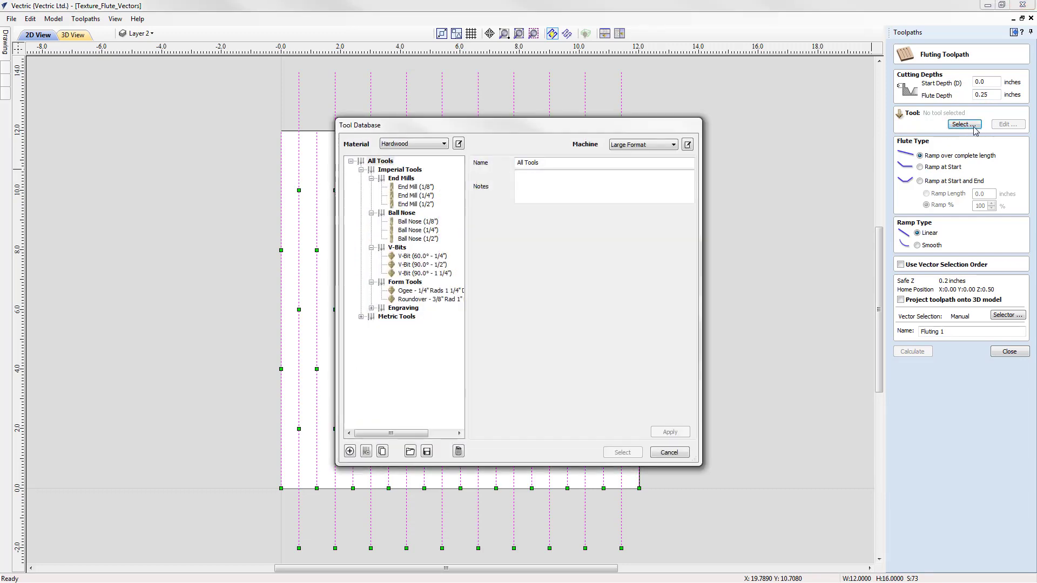
pyautogui.click(412, 241)
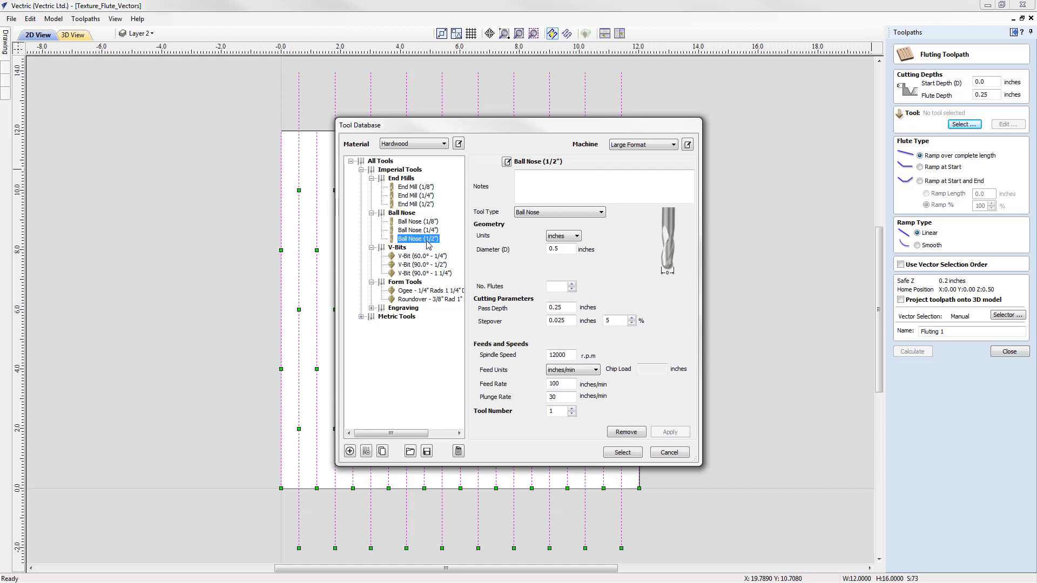
pyautogui.click(383, 451)
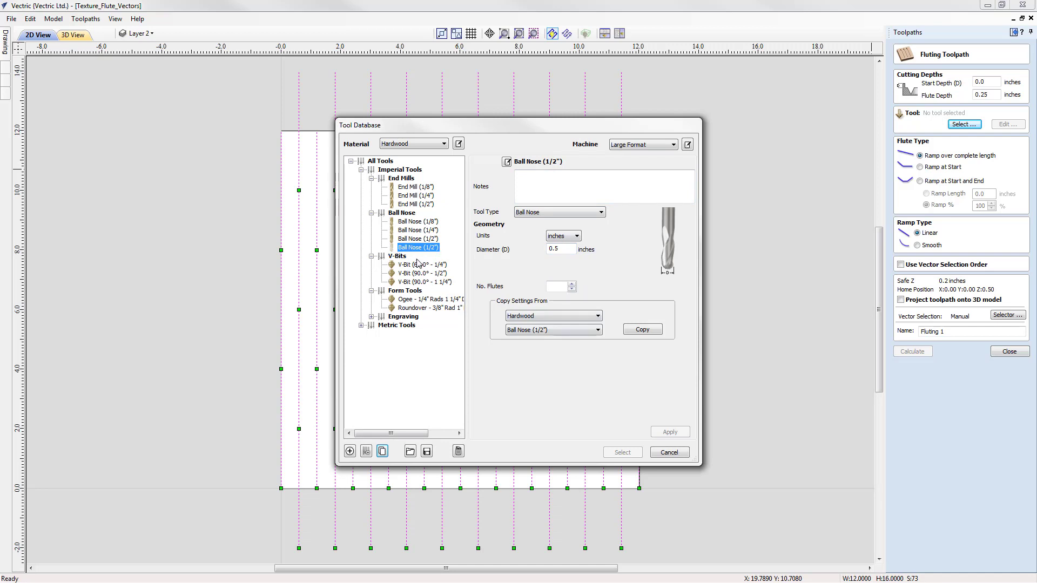
pyautogui.moveTo(564, 249); pyautogui.dragTo(517, 250)
pyautogui.write('1')
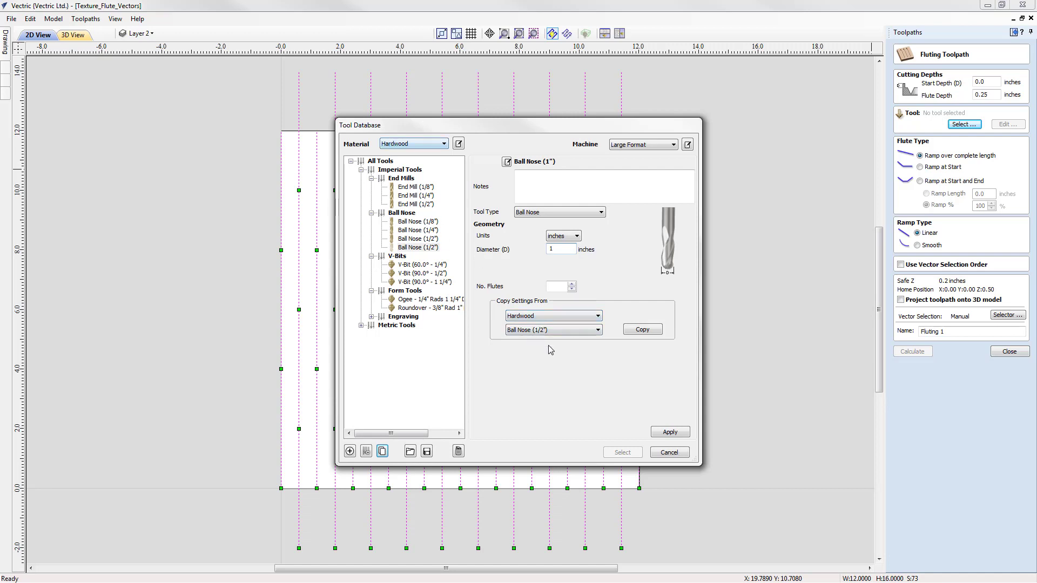
# Step: Copy the Hardwood settings to the 1" Ball Nose, set pass depth 0.5 inches and feed rate 120 inches/min, and assign it to the toolpath
pyautogui.click(648, 334)
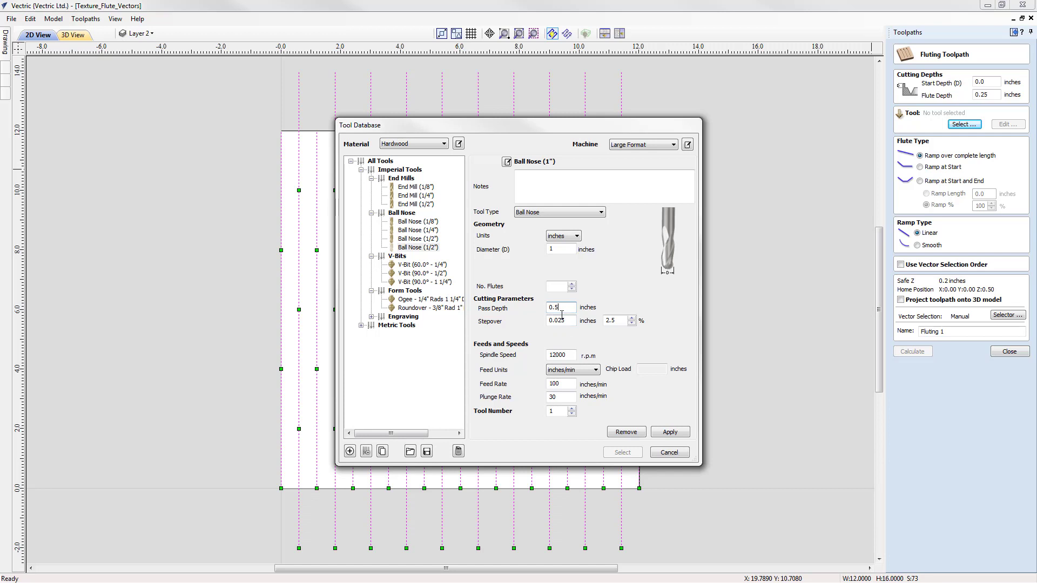
pyautogui.moveTo(553, 385); pyautogui.dragTo(562, 386)
pyautogui.click(668, 433)
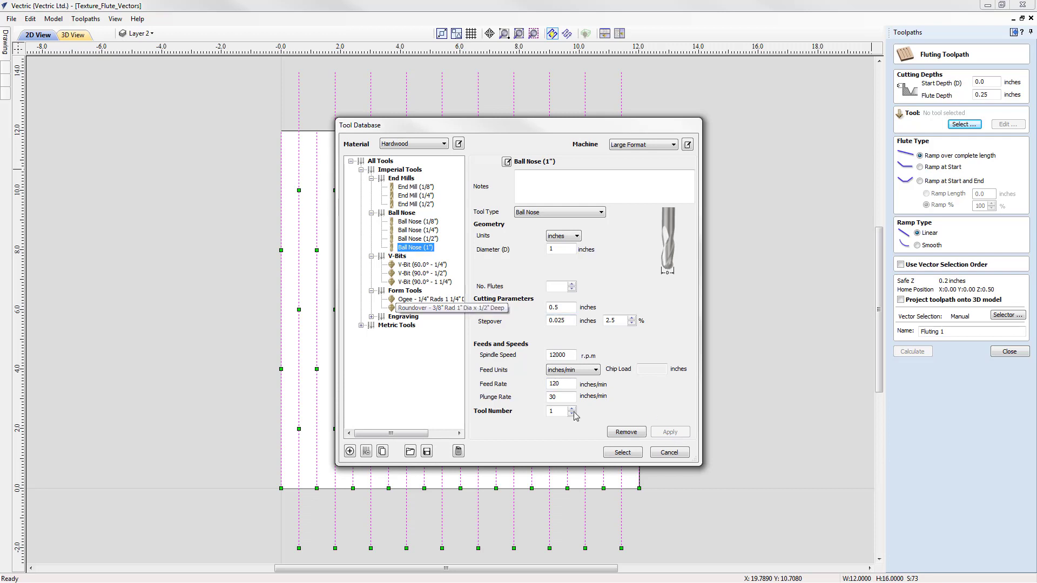
pyautogui.click(628, 456)
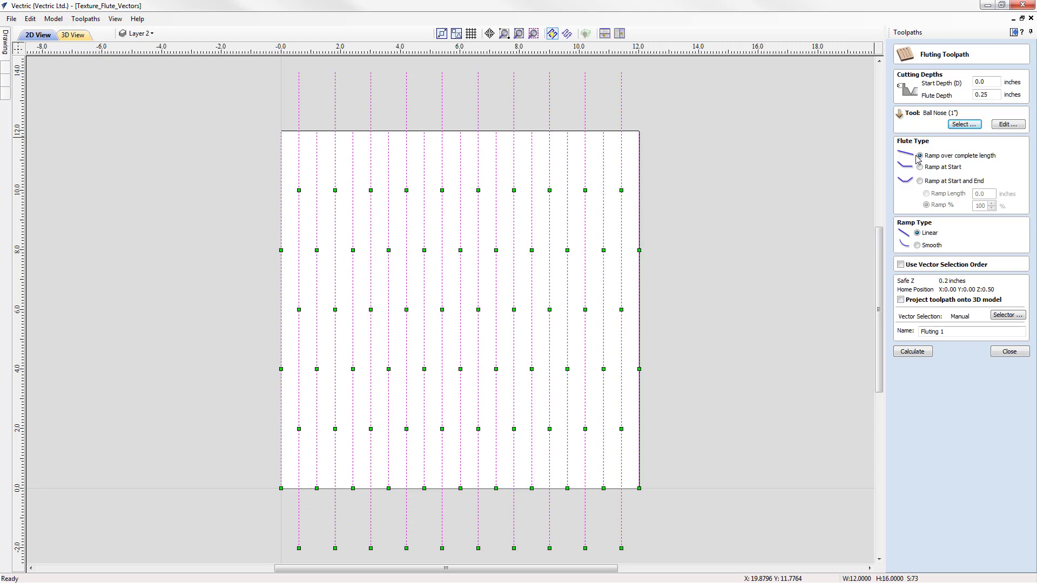
# Step: Set the flute type to Ramp at Start and End with a Smooth ramp, and calculate Fluting 1
pyautogui.click(937, 185)
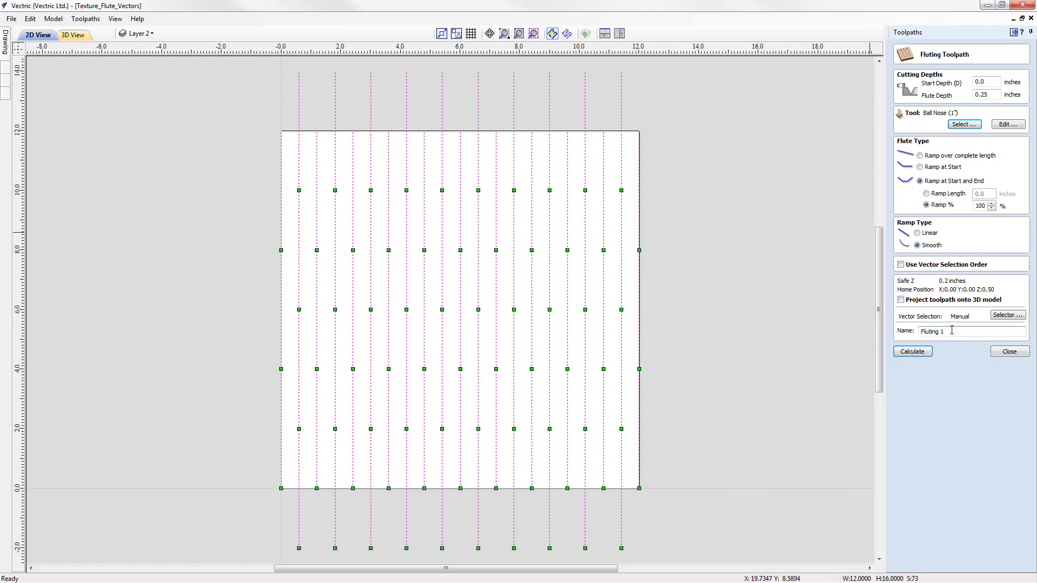
pyautogui.click(917, 354)
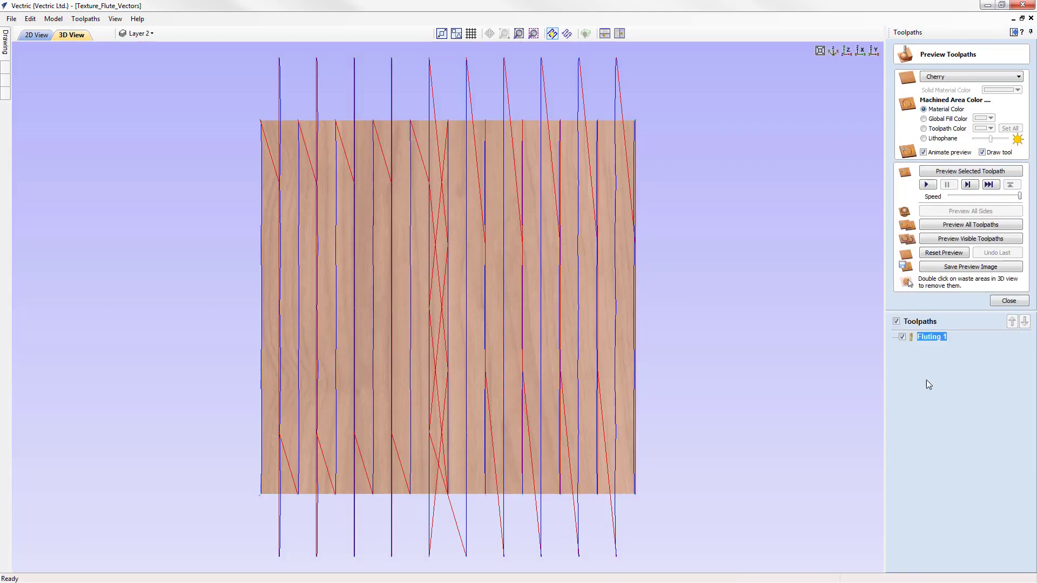
# Step: Simulate the fluting toolpath, disabling tool drawing and preview animation, and close the preview
pyautogui.click(972, 173)
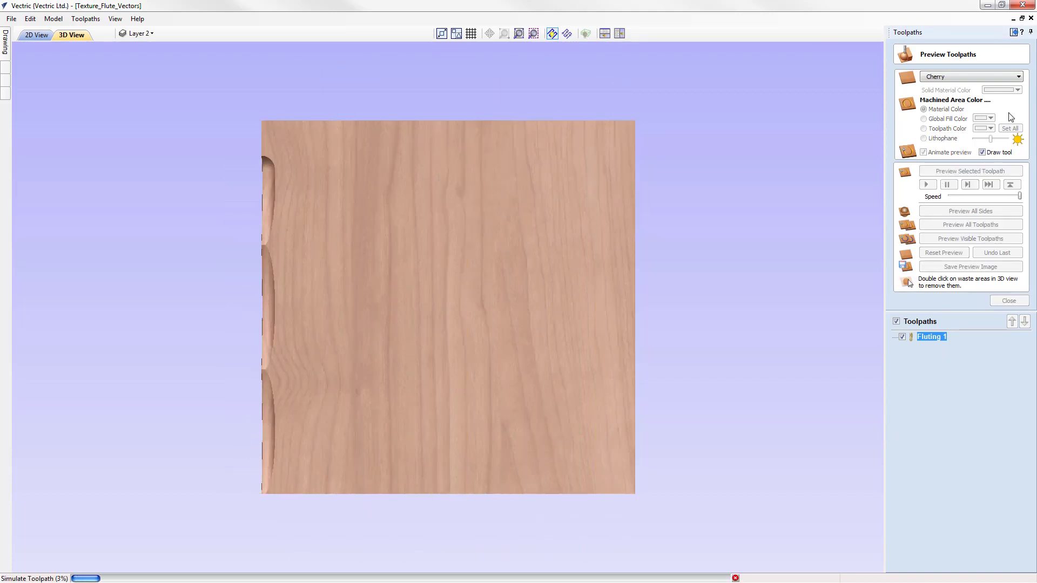
pyautogui.click(982, 152)
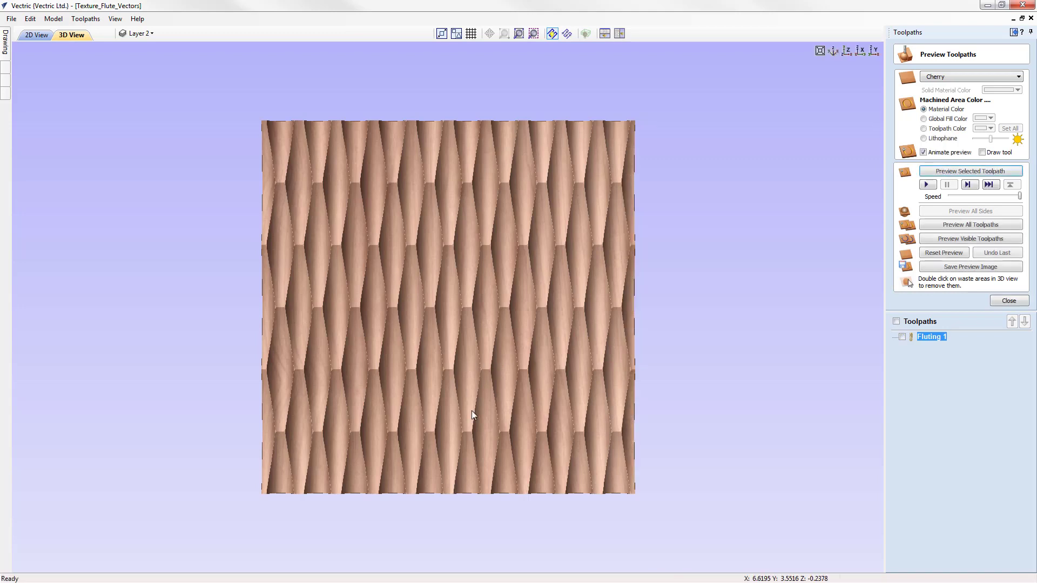
pyautogui.click(923, 152)
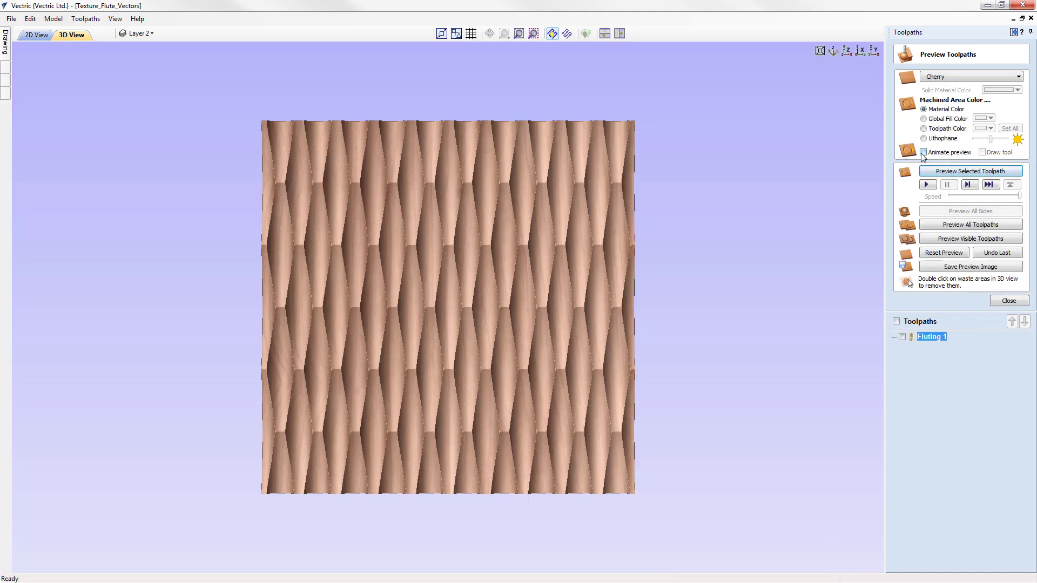
pyautogui.click(1009, 301)
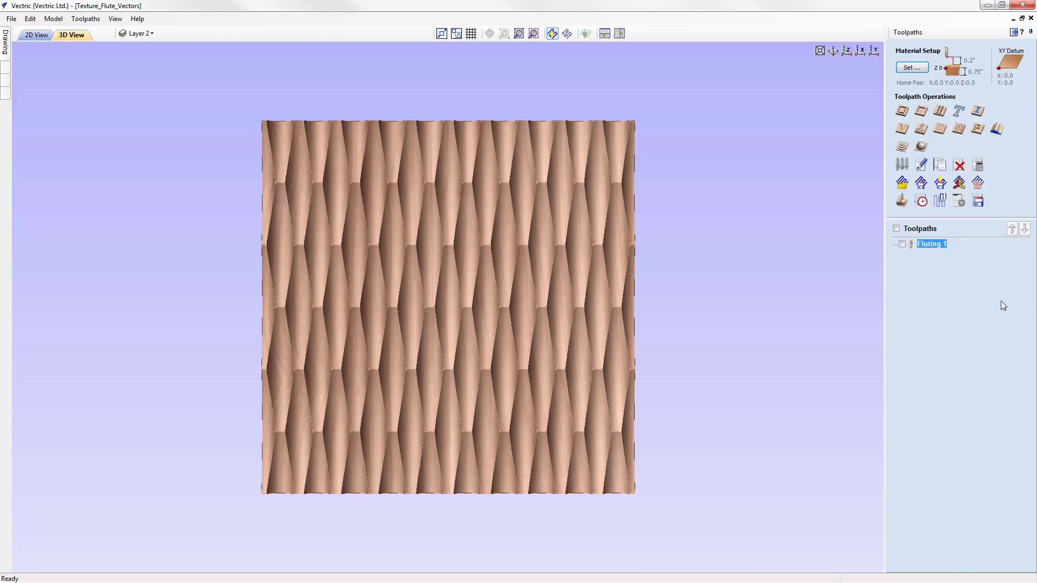
# Step: Edit Fluting 1 and duplicate the 90° 1 1/4" V-Bit in the tool database with an included angle of 120 degrees
pyautogui.doubleClick(936, 245)
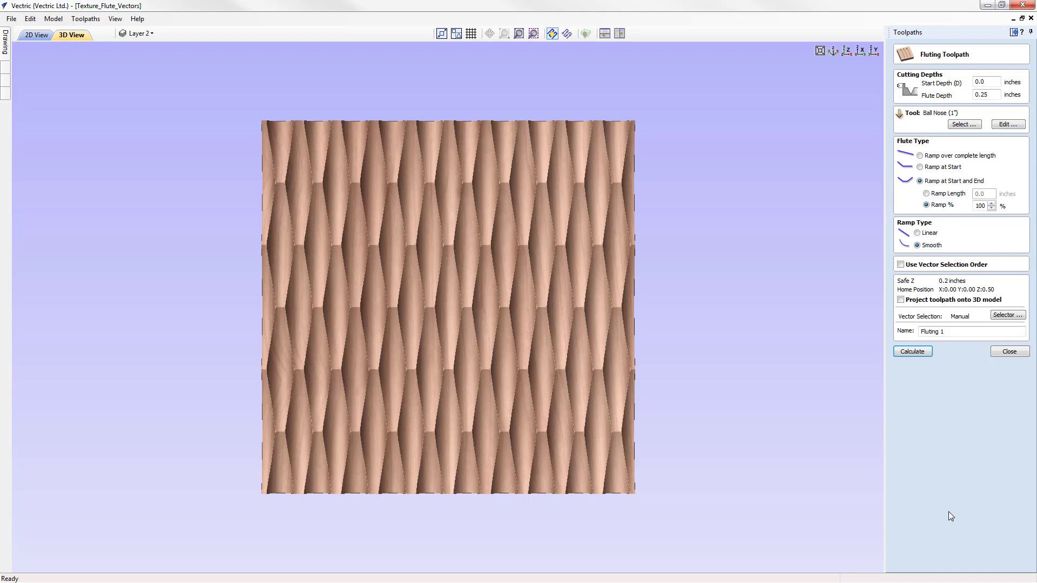
pyautogui.click(955, 123)
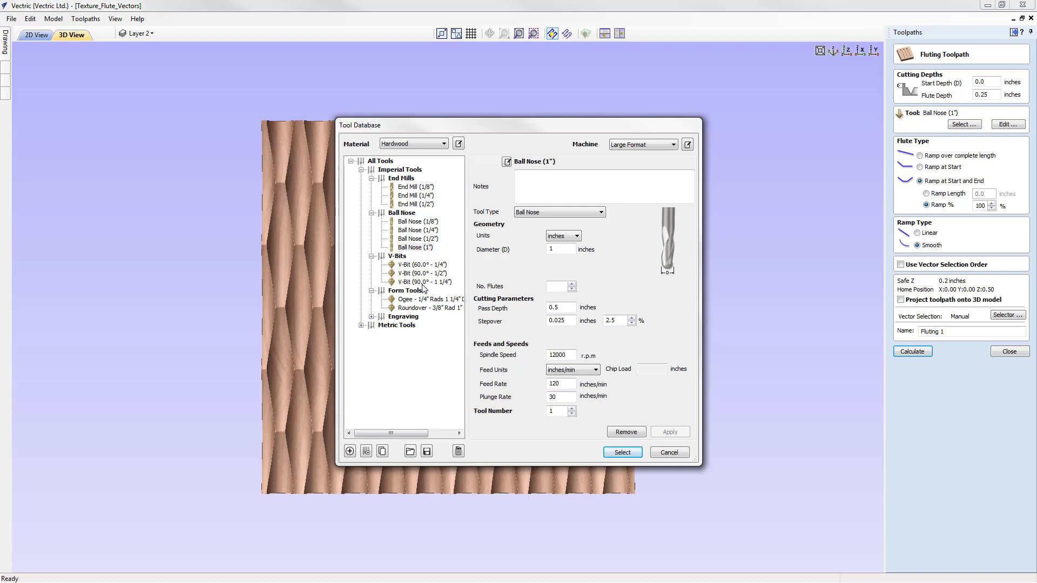
pyautogui.click(444, 284)
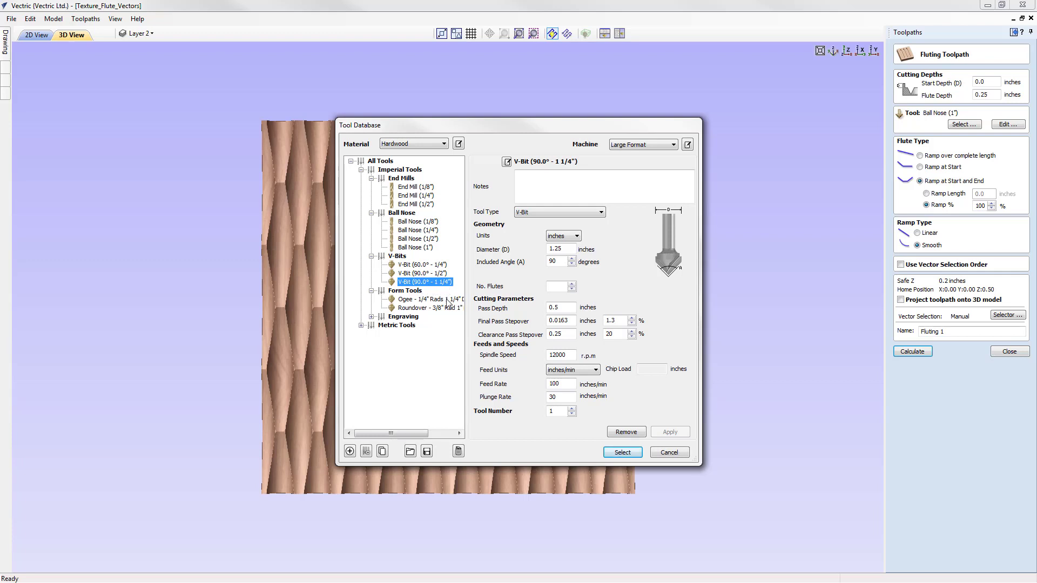
pyautogui.click(384, 451)
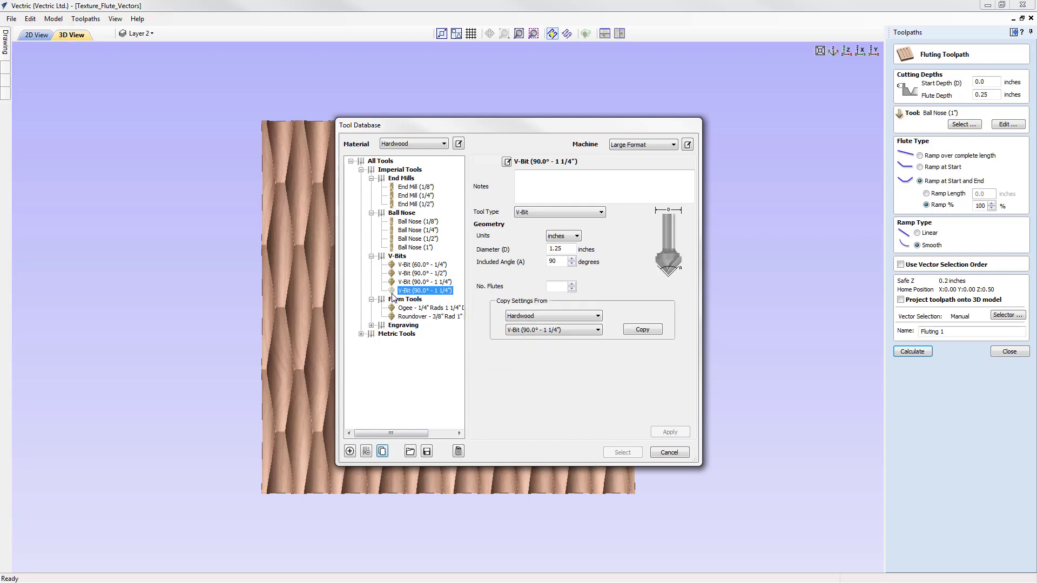
pyautogui.click(557, 262)
pyautogui.write('120')
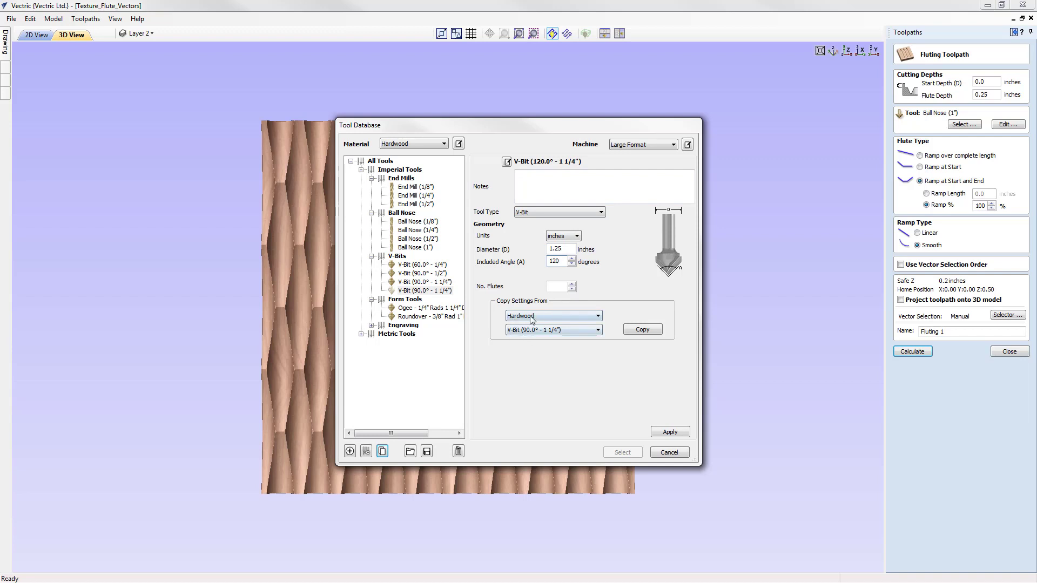
# Step: Copy the Hardwood settings to the 120° V-Bit, set its pass depth to 0.3 inches, and assign it to the toolpath
pyautogui.click(648, 330)
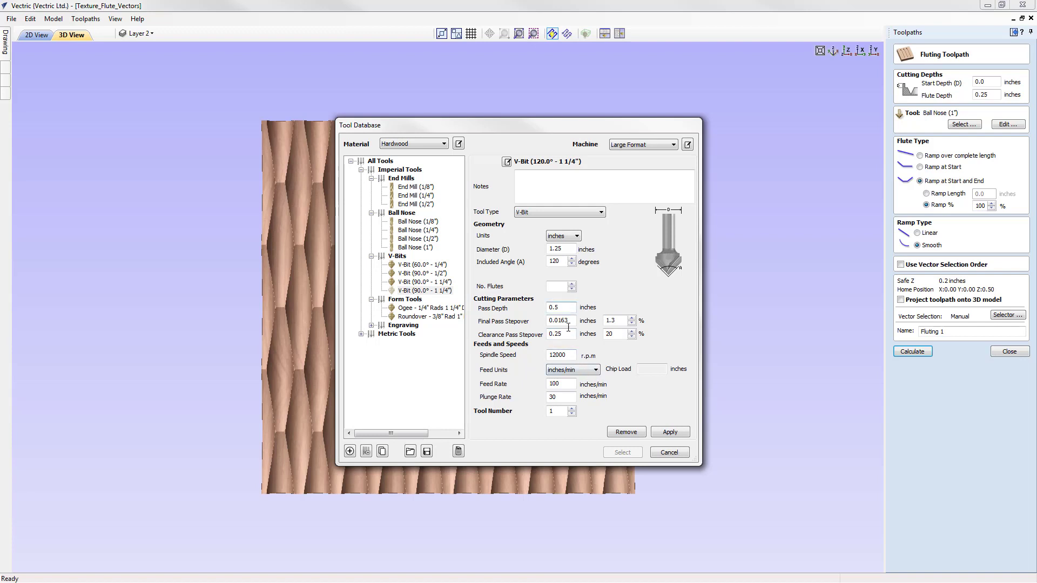
pyautogui.click(669, 433)
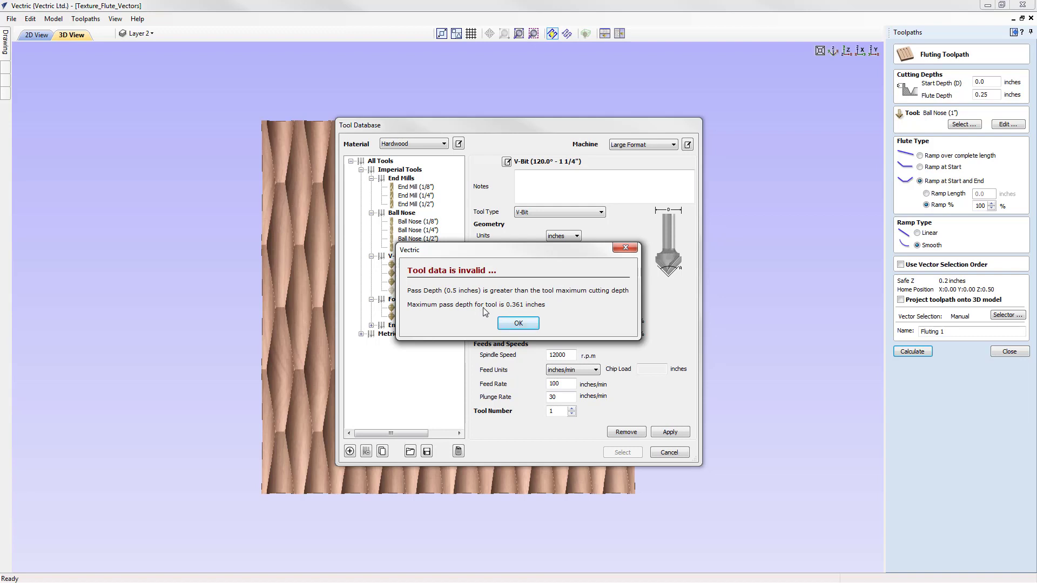
pyautogui.click(522, 325)
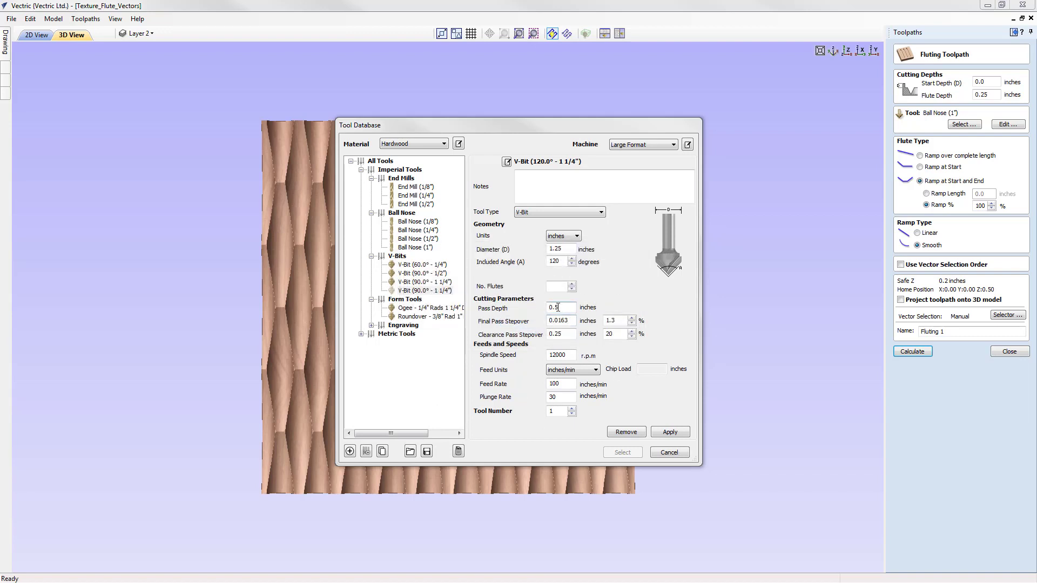
pyautogui.doubleClick(558, 307)
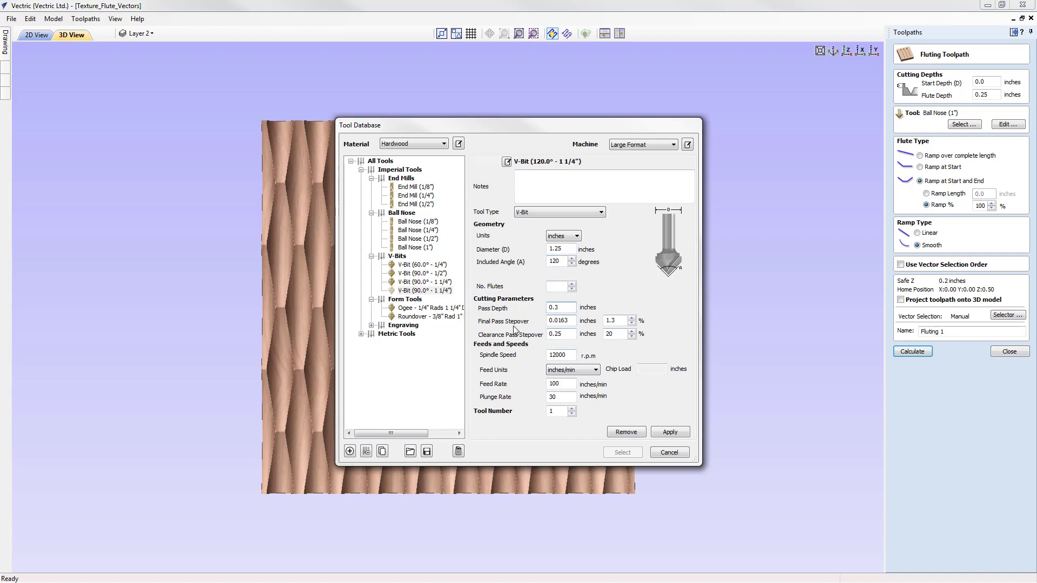
pyautogui.click(670, 432)
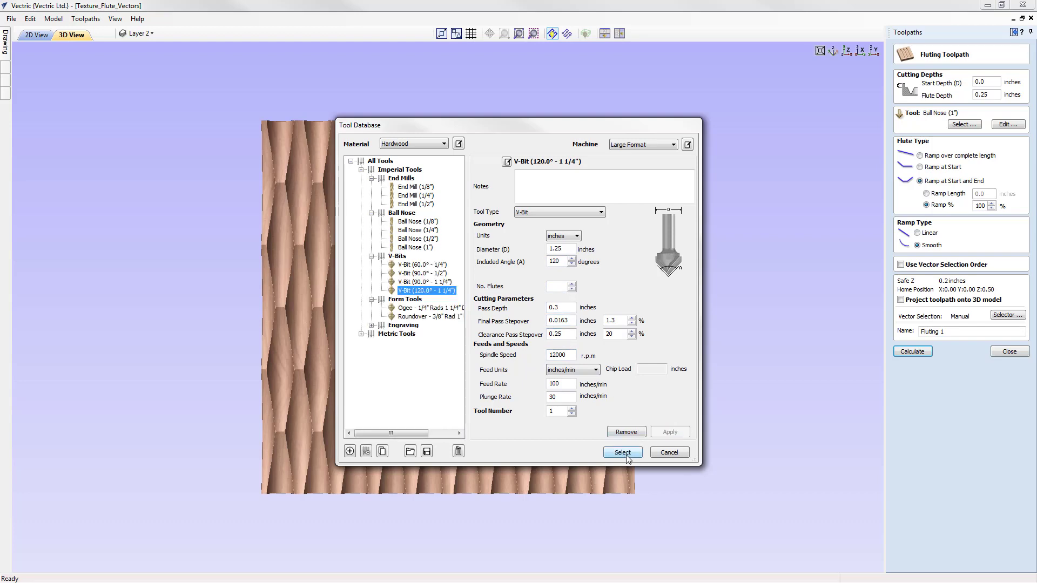
pyautogui.click(624, 452)
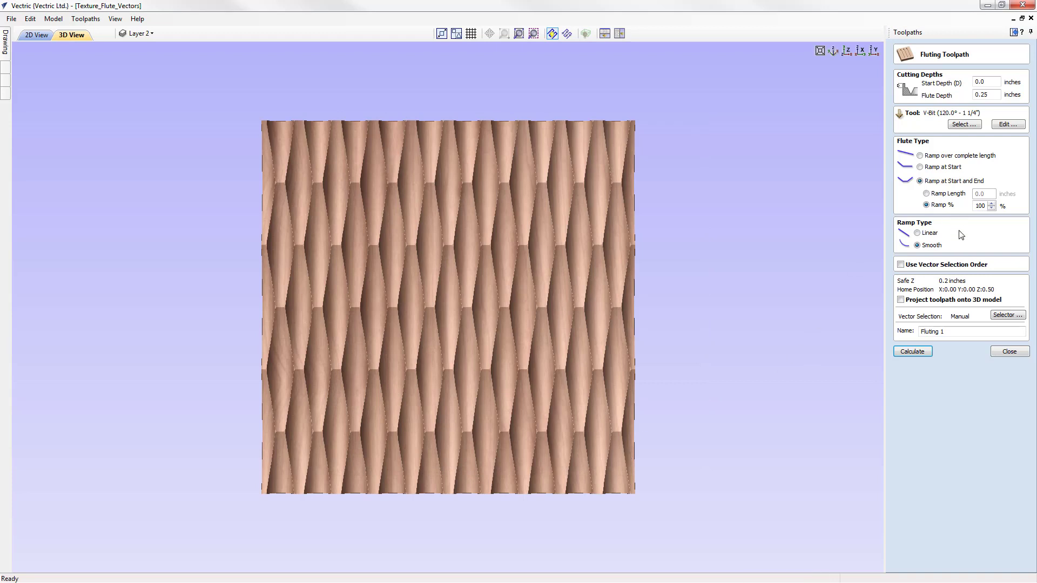
# Step: Recalculate Fluting 1 with the 120° V-Bit and reset the preview to blank material
pyautogui.click(912, 352)
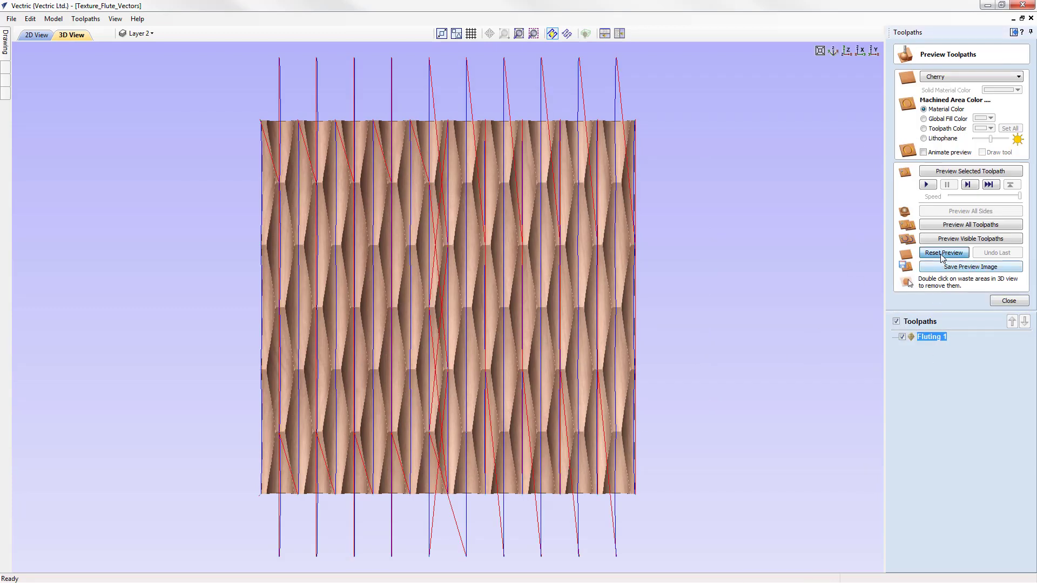
pyautogui.click(942, 254)
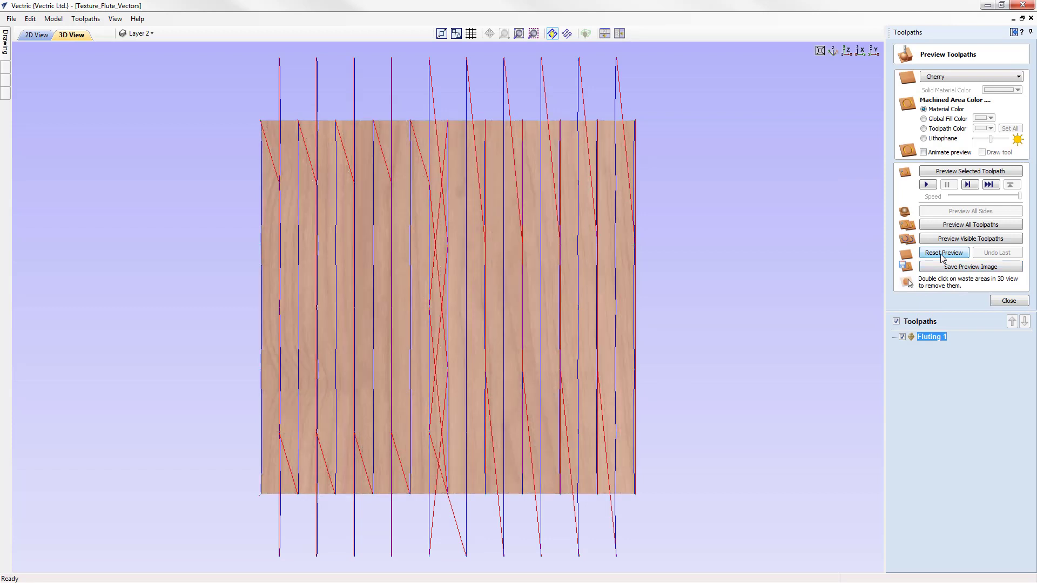
# Step: Simulate Fluting 1 with the 120° V-Bit, inspect the texture from an angle, and reset the preview to blank material
pyautogui.click(970, 171)
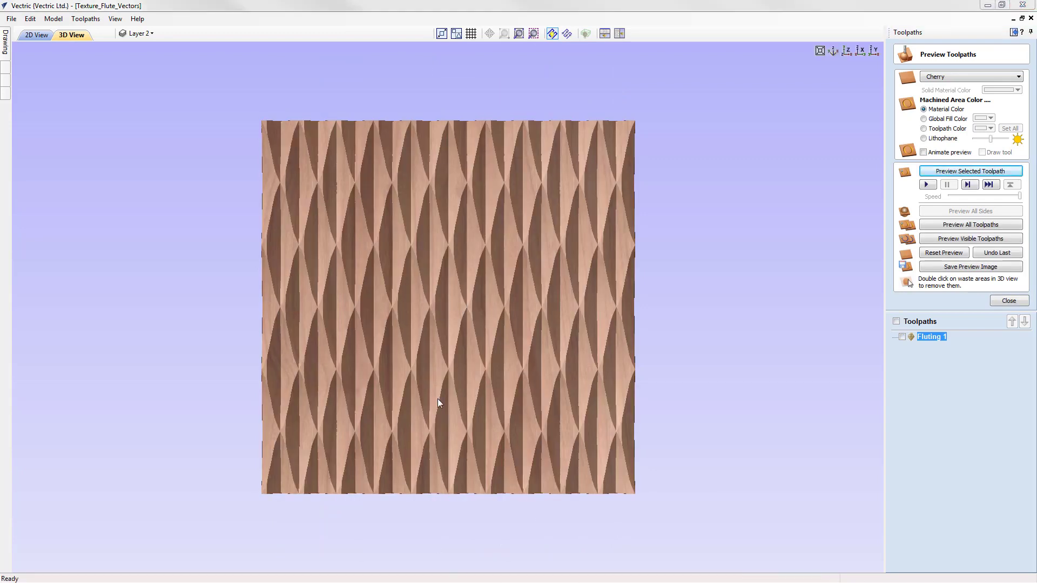
pyautogui.moveTo(491, 497); pyautogui.dragTo(338, 412)
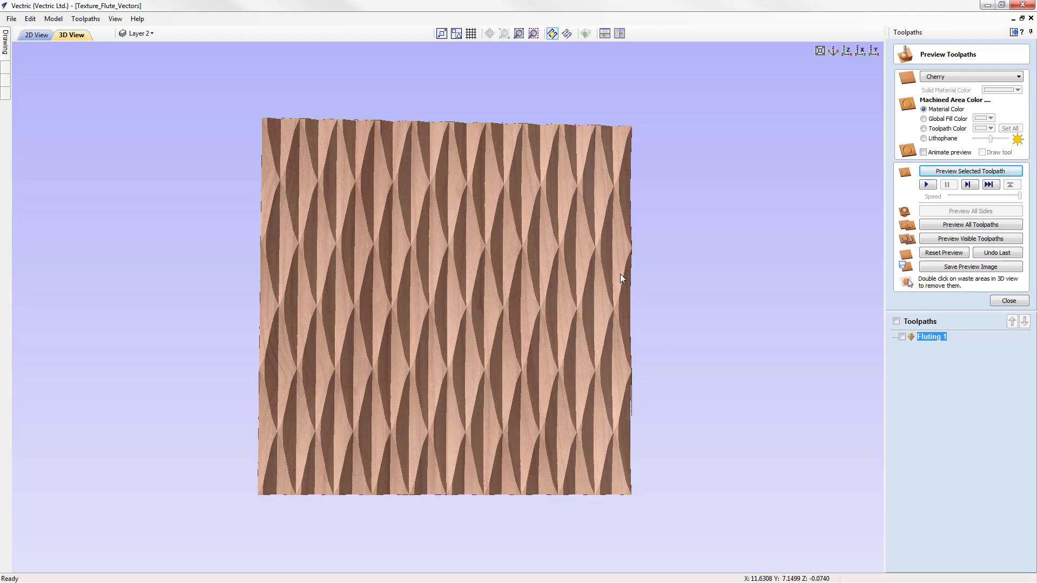
pyautogui.click(848, 51)
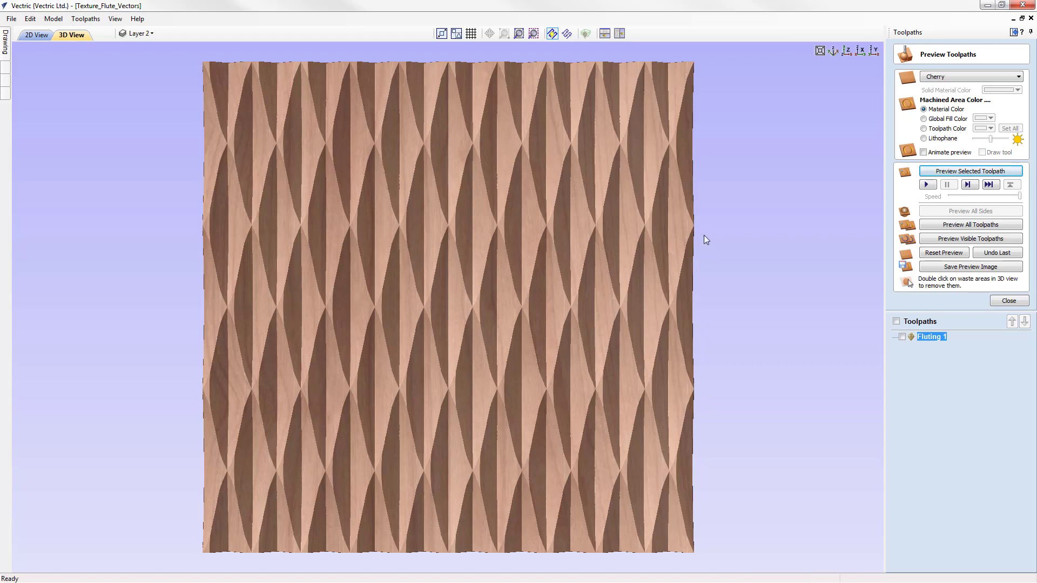
pyautogui.click(945, 253)
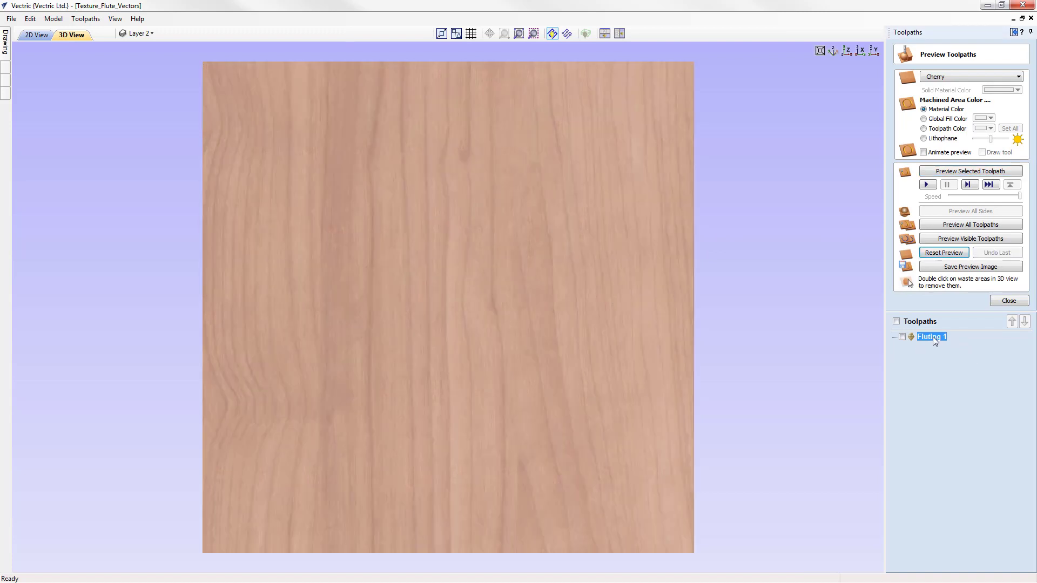
# Step: Edit Fluting 1 to machine only the open vectors on Layer 1, associating that selection filter with the toolpath
pyautogui.doubleClick(932, 336)
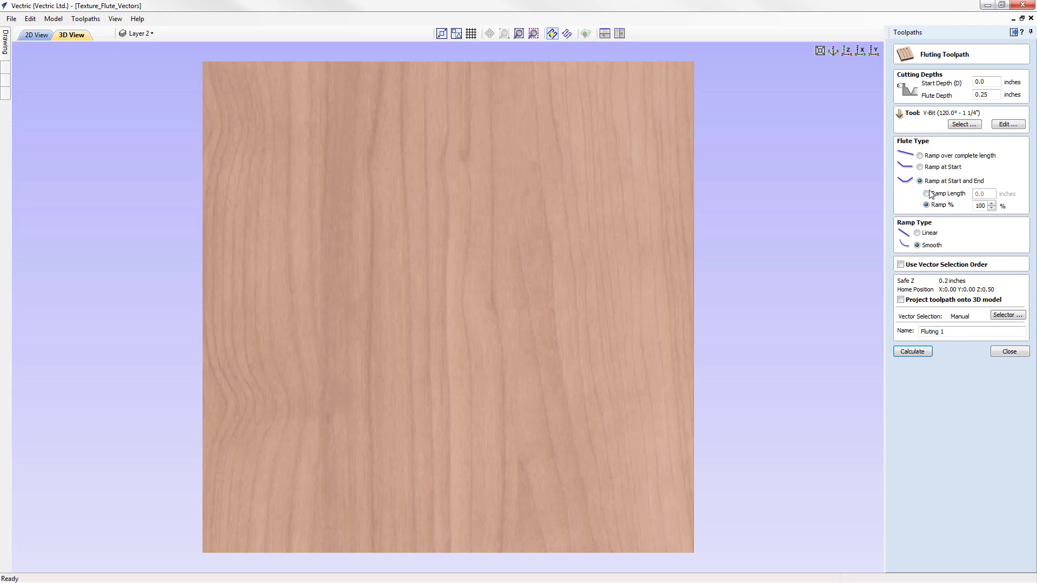
pyautogui.click(1007, 316)
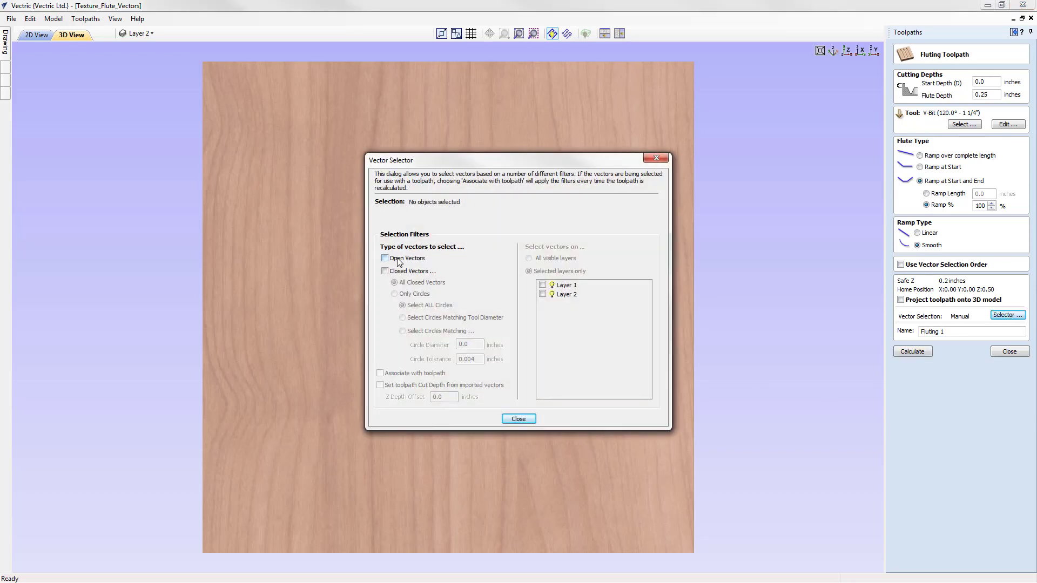
pyautogui.click(391, 260)
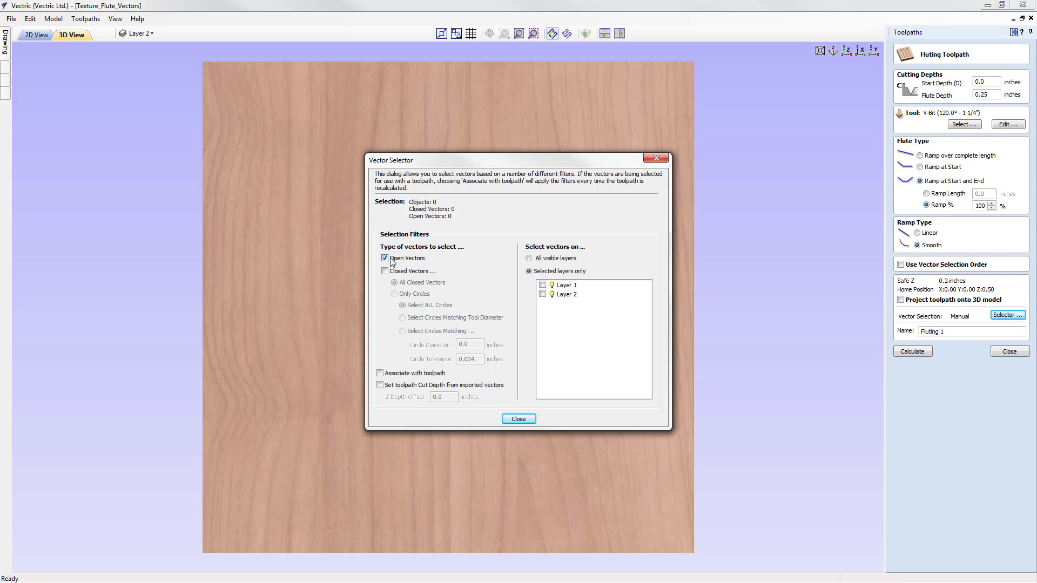
pyautogui.click(407, 373)
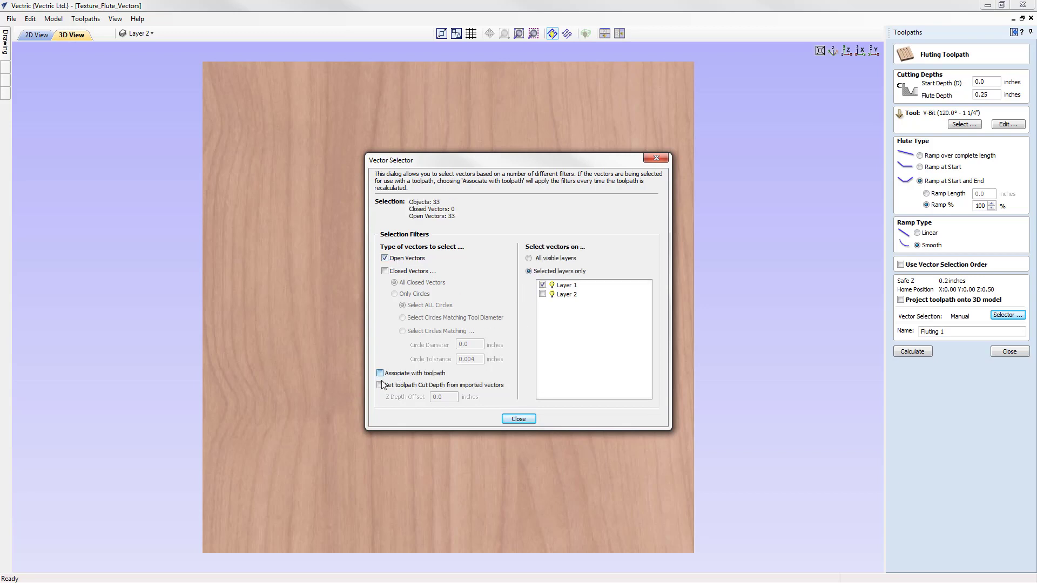
pyautogui.click(527, 420)
# Step: Show the 2D and 3D views side by side, recalculate Fluting 1, simulate it, and close the preview
pyautogui.click(619, 34)
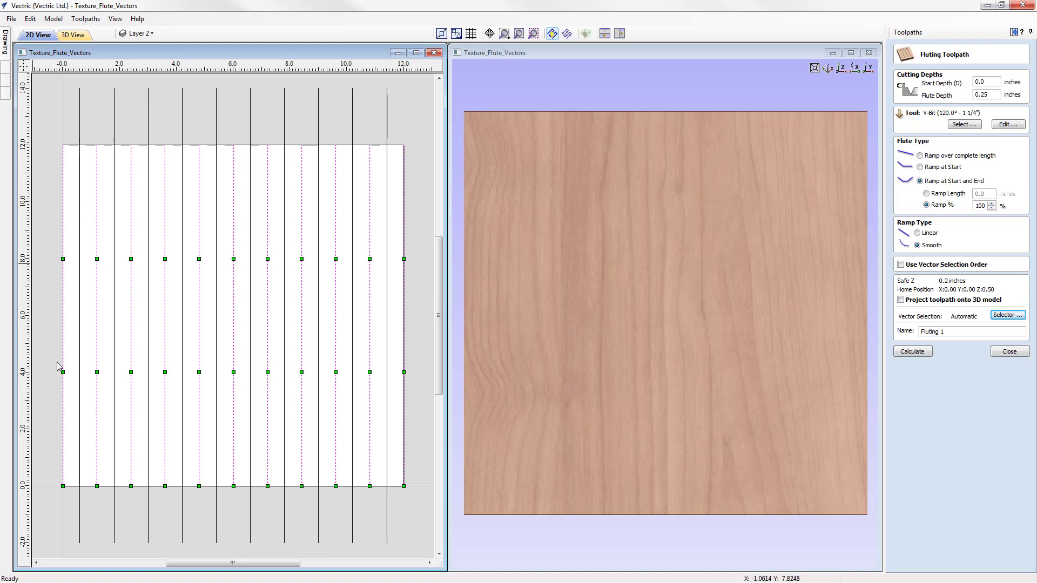
pyautogui.click(912, 352)
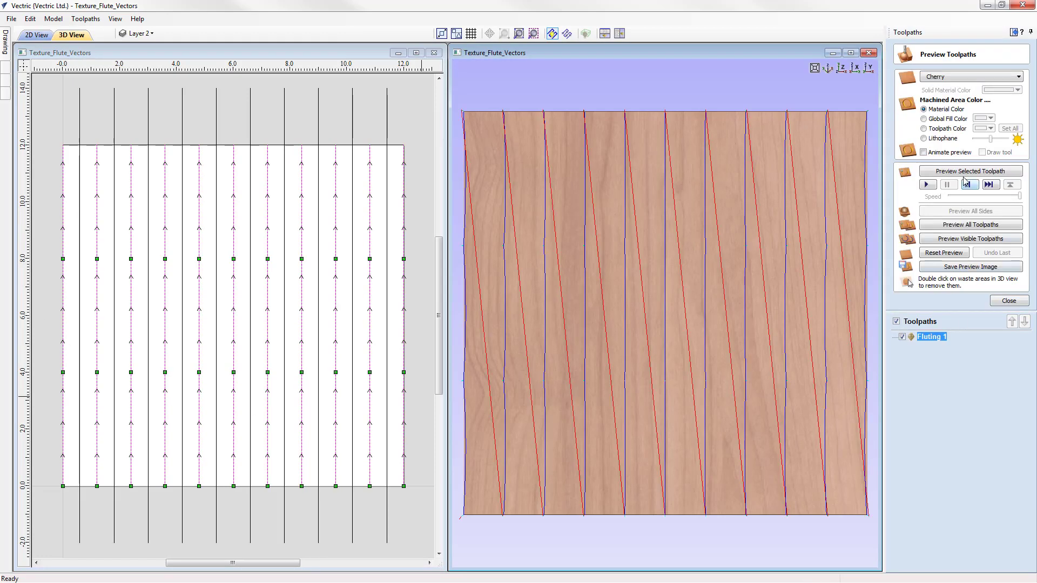
pyautogui.click(965, 171)
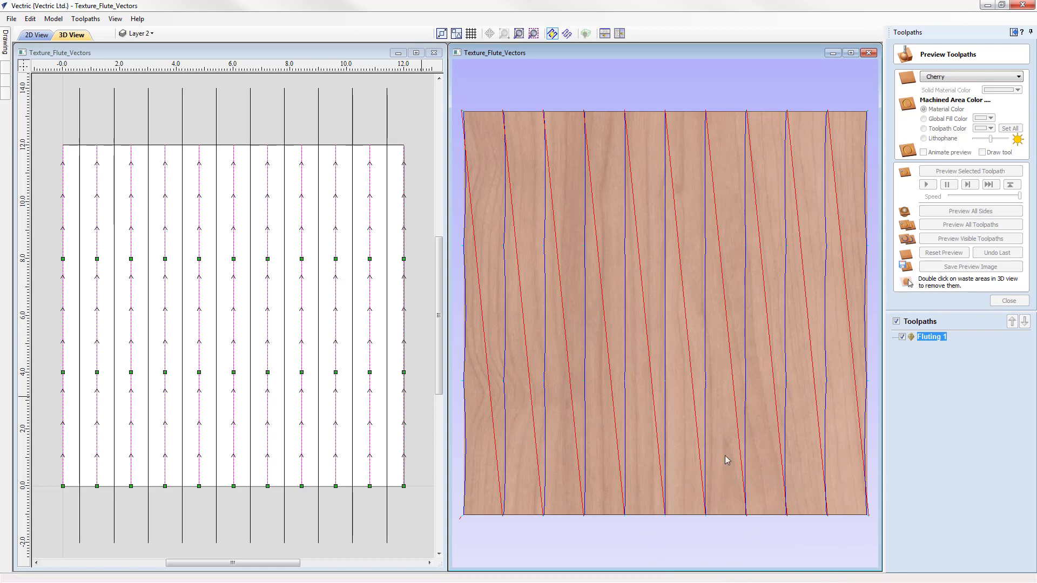
pyautogui.moveTo(715, 382); pyautogui.dragTo(669, 346)
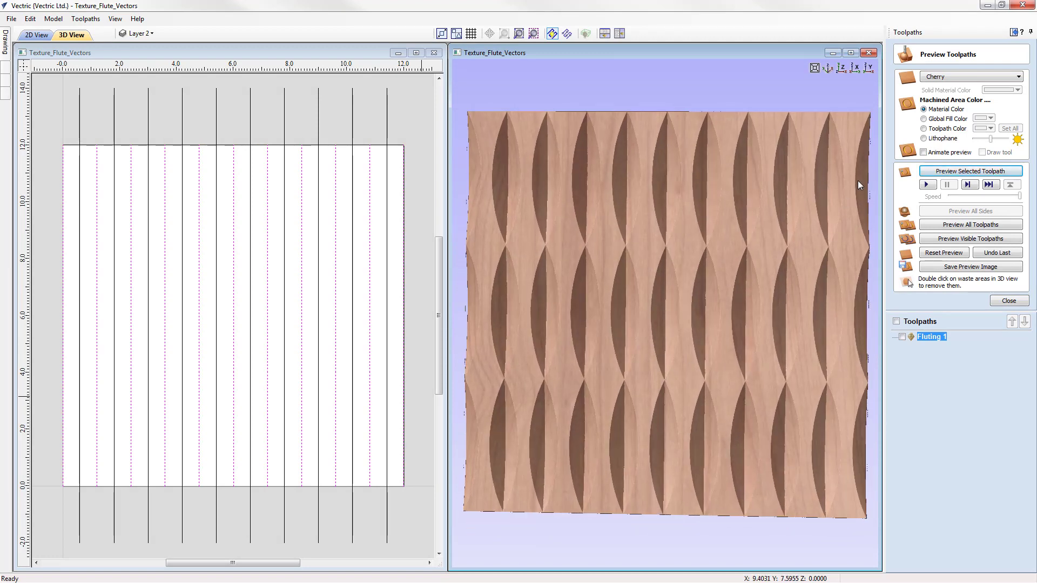
pyautogui.click(1009, 301)
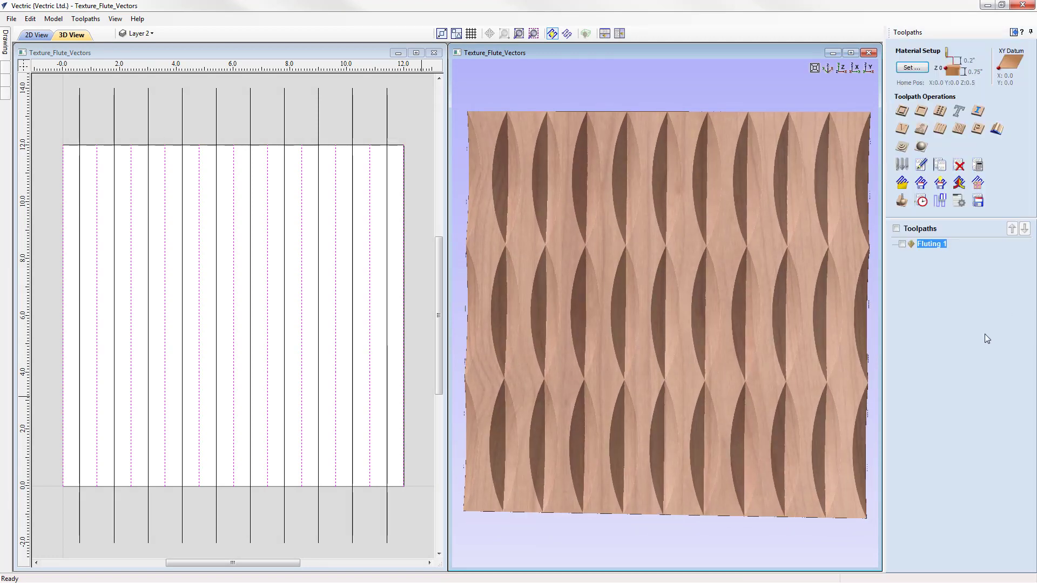
# Step: Duplicate the Fluting 1 toolpath and assign the 1" Ball Nose to the copy
pyautogui.click(939, 129)
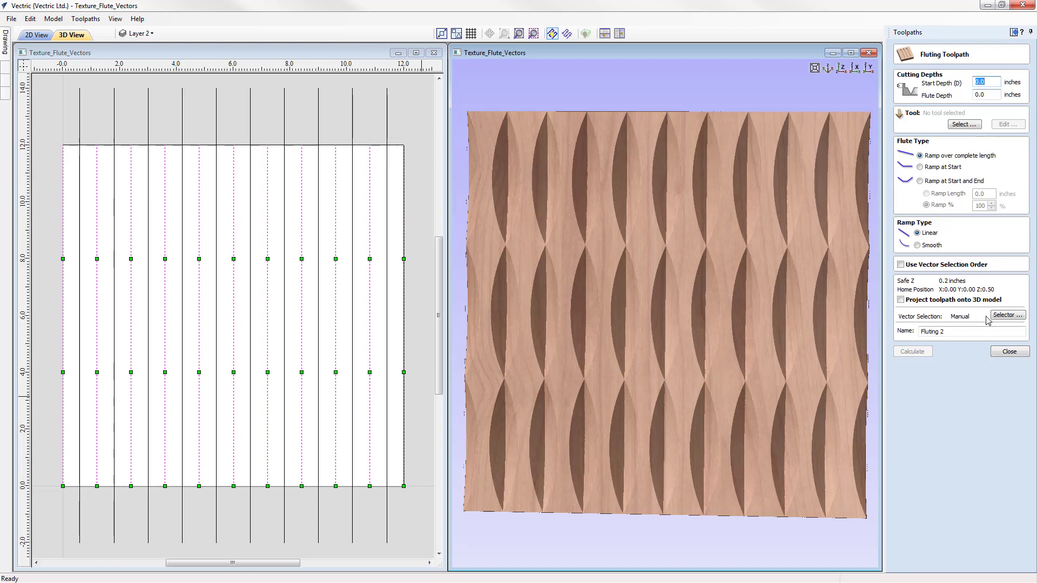
pyautogui.click(1010, 351)
pyautogui.rightClick(935, 246)
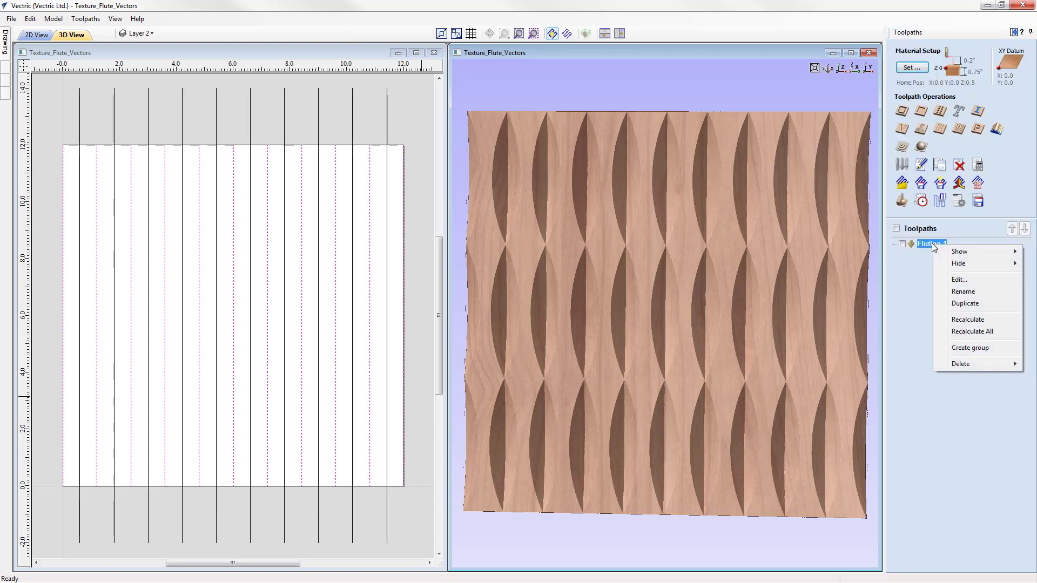
pyautogui.click(965, 303)
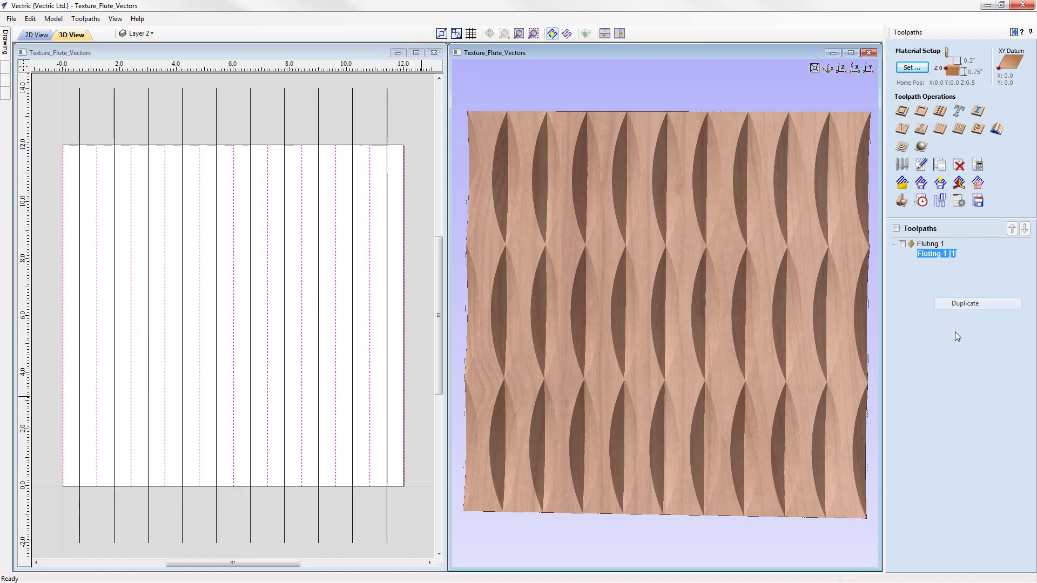
pyautogui.doubleClick(936, 255)
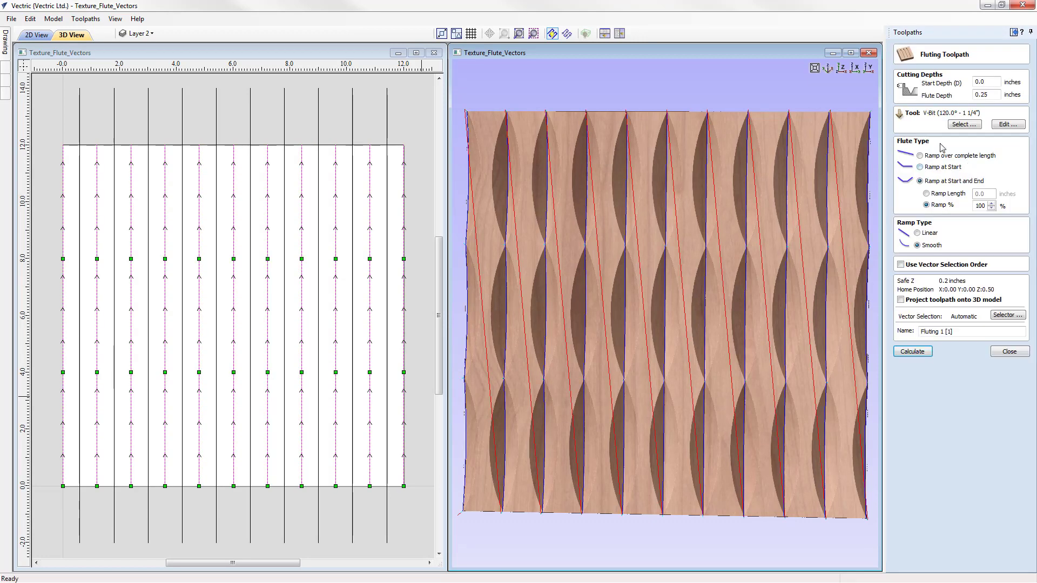
pyautogui.click(965, 125)
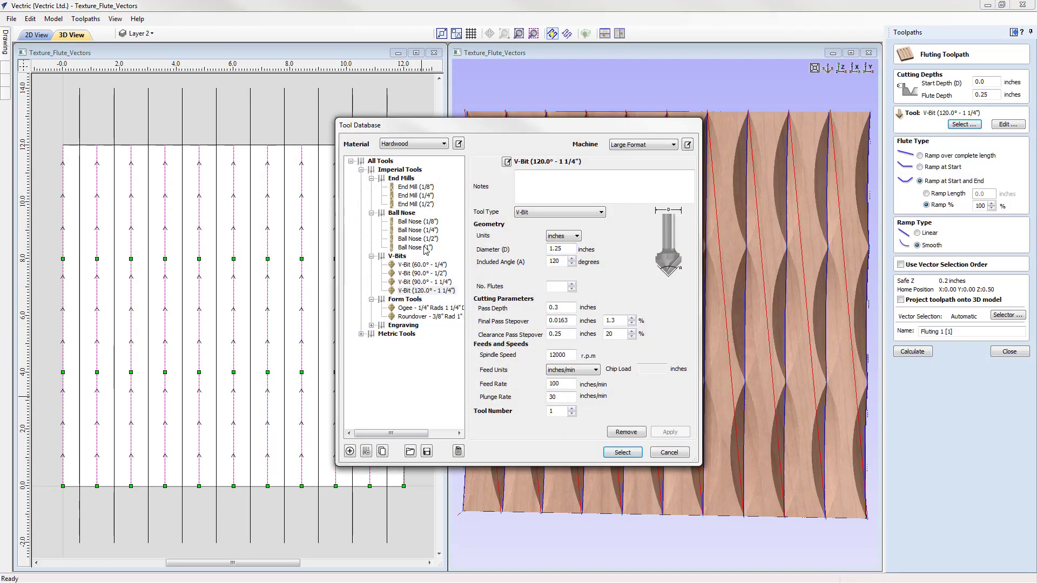
pyautogui.click(417, 247)
pyautogui.click(632, 457)
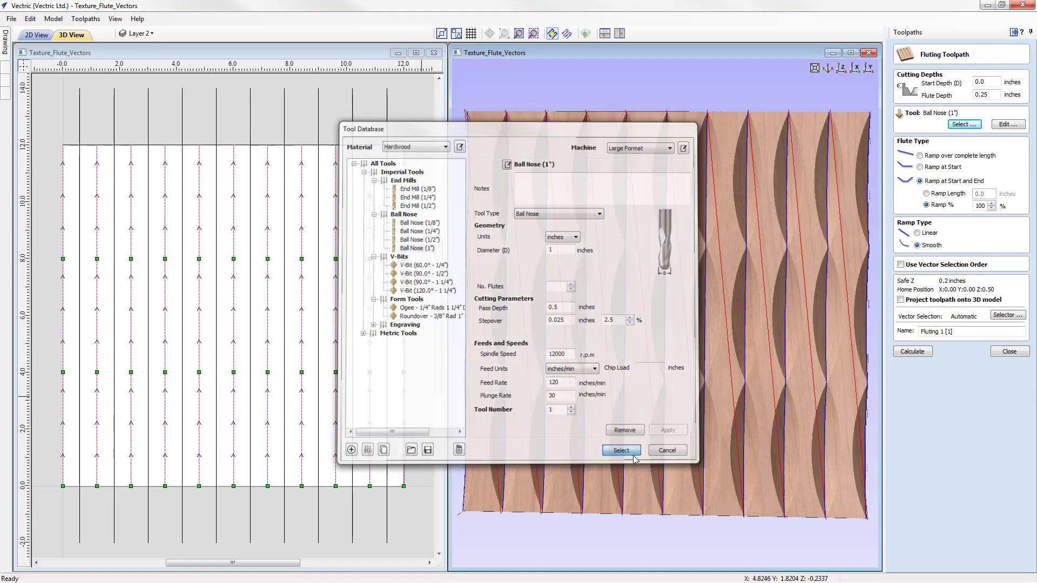
# Step: Change the copied toolpath's vector selection from Layer 1 to the open vectors on Layer 2
pyautogui.click(1009, 316)
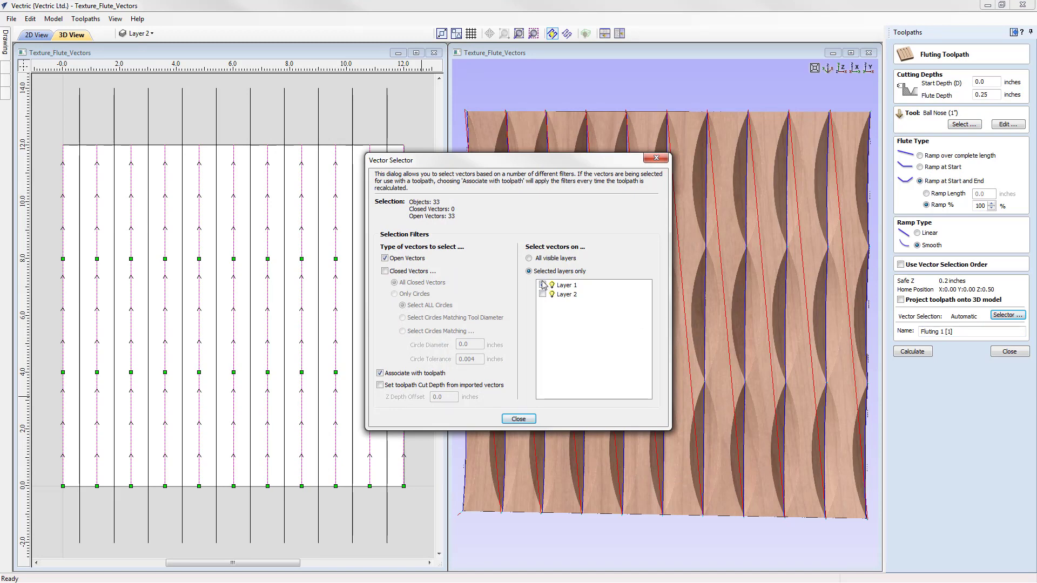
pyautogui.click(543, 286)
pyautogui.click(542, 294)
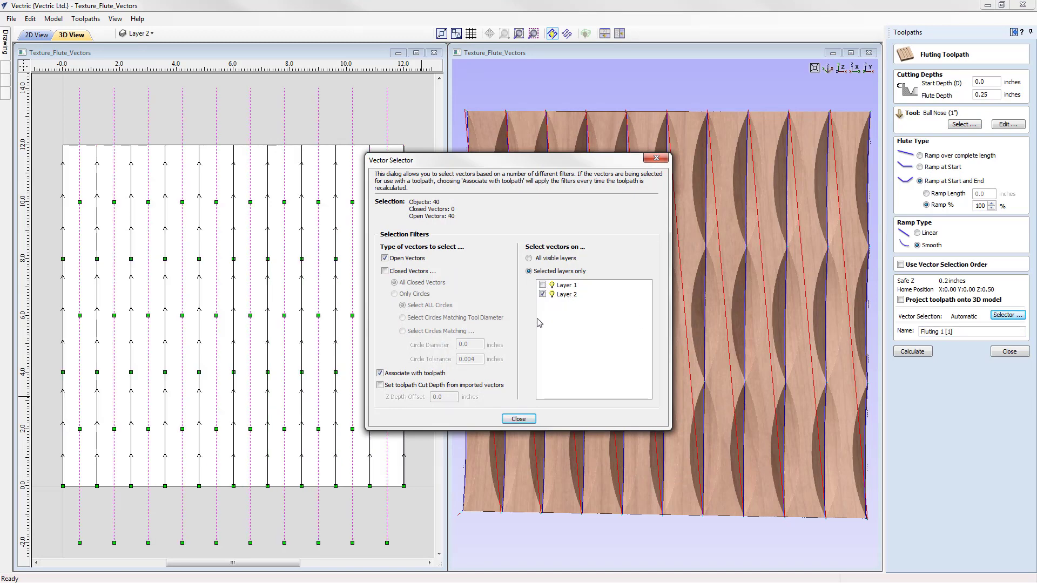
pyautogui.click(518, 419)
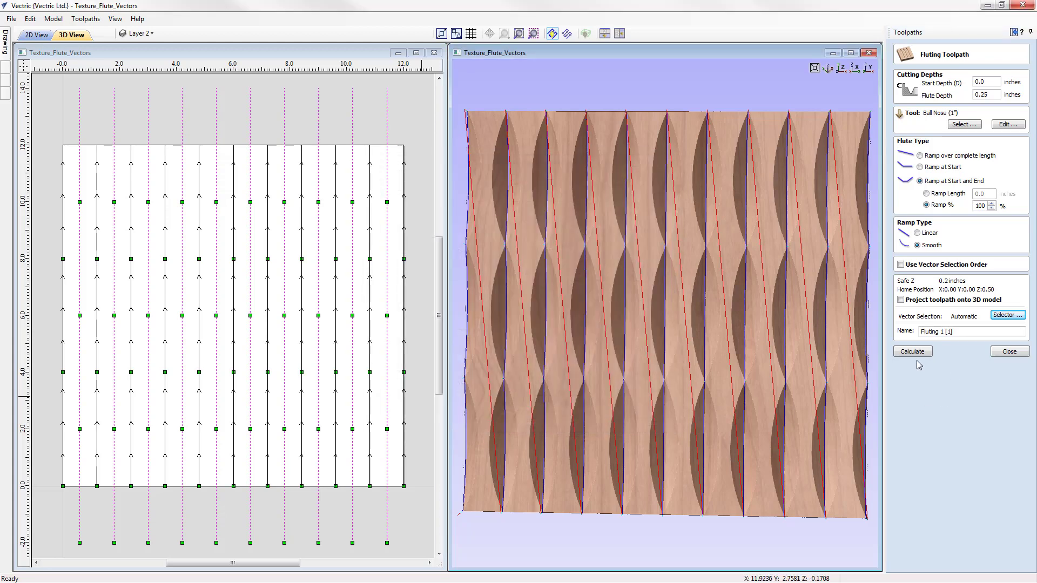
# Step: Calculate the ball nose toolpath and simulate it on top of the V-bit flutes, inspecting the texture from an angle
pyautogui.click(912, 351)
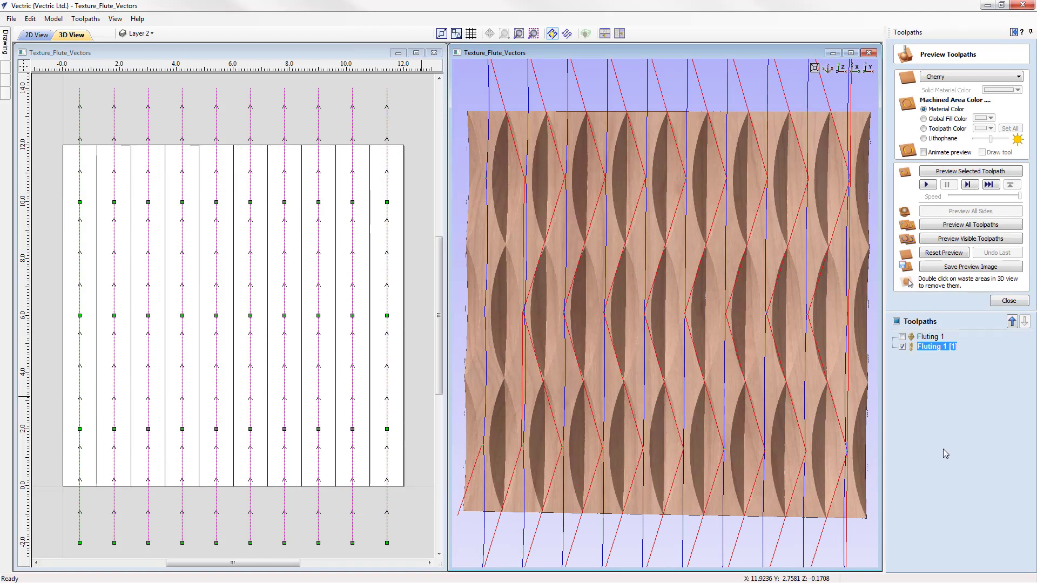
pyautogui.click(971, 172)
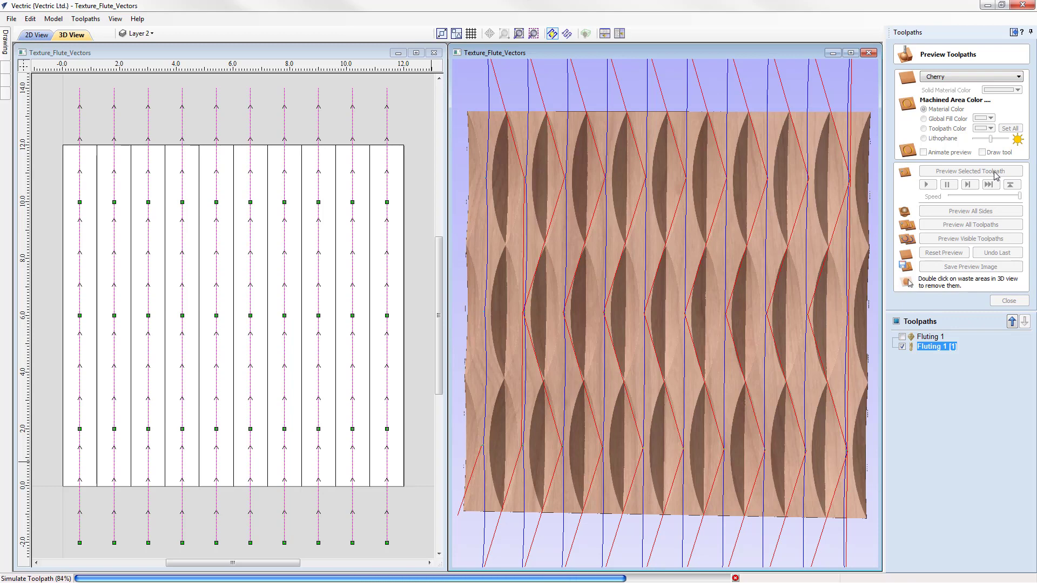
pyautogui.moveTo(759, 490); pyautogui.dragTo(573, 387)
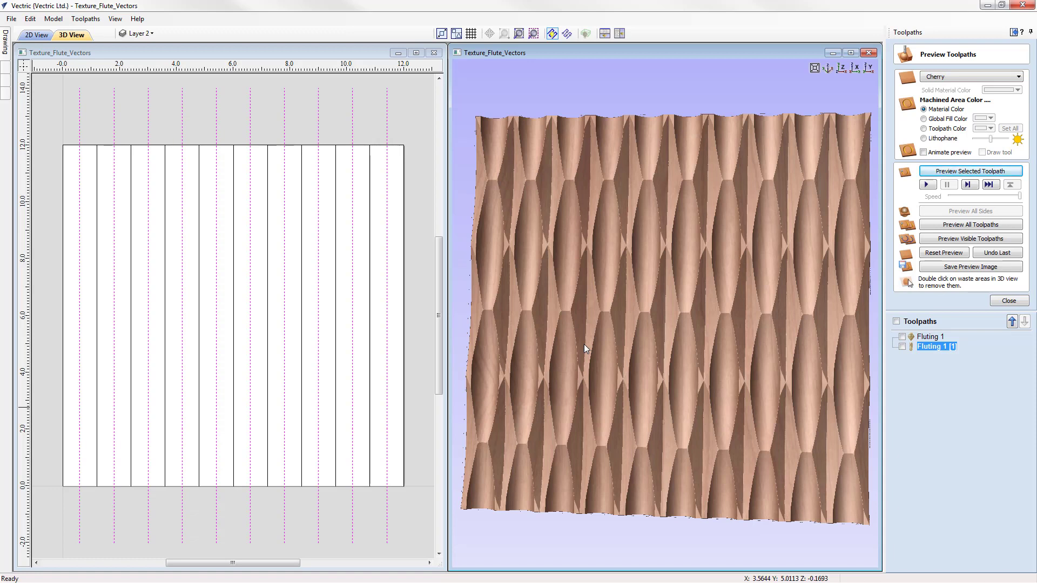
# Step: Close the texture project without saving changes and open Seat_Flute_Vectors.crv
pyautogui.click(11, 19)
pyautogui.click(39, 54)
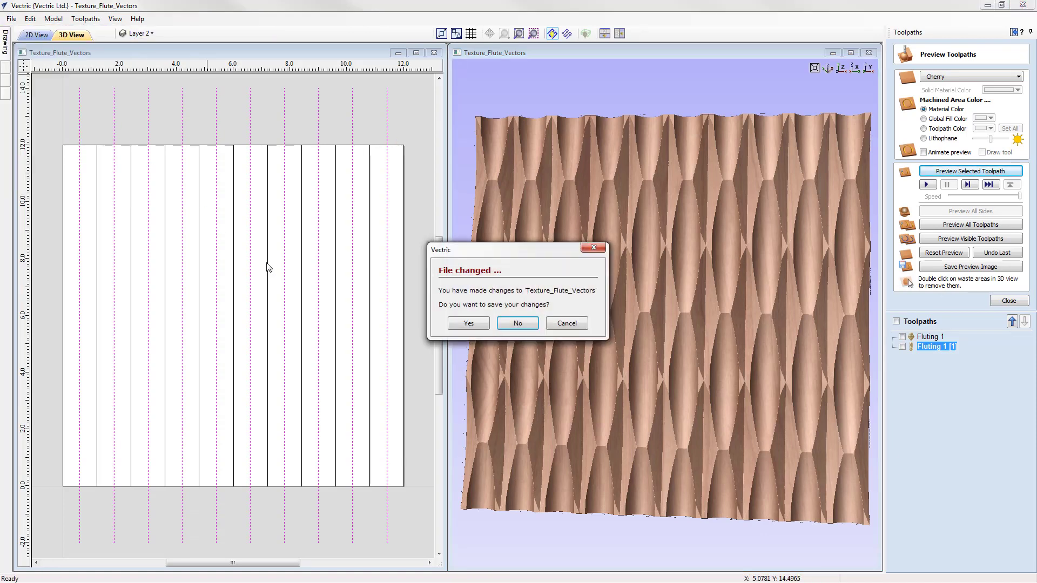
pyautogui.click(517, 323)
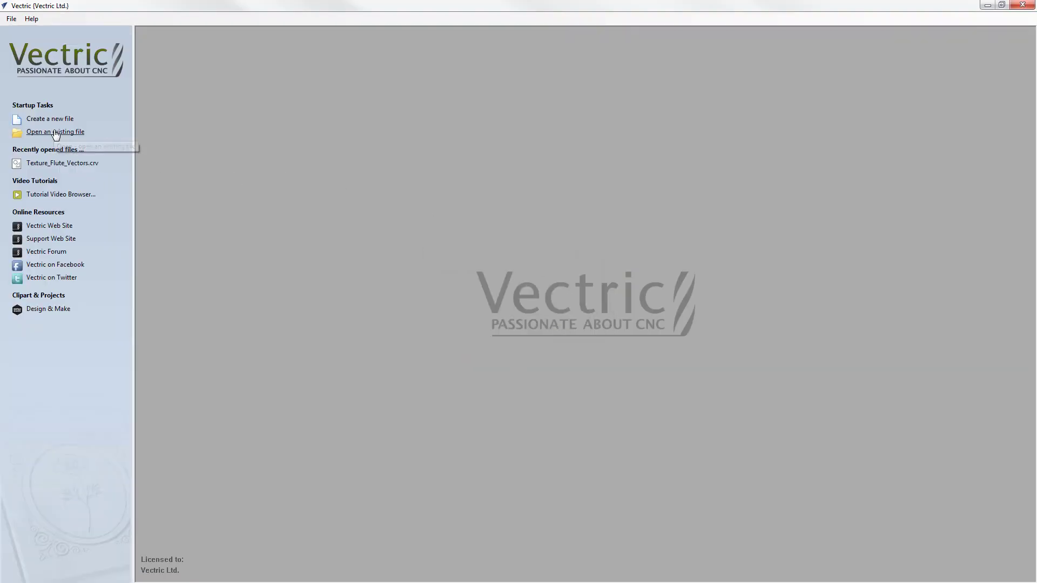
pyautogui.click(54, 131)
pyautogui.doubleClick(542, 262)
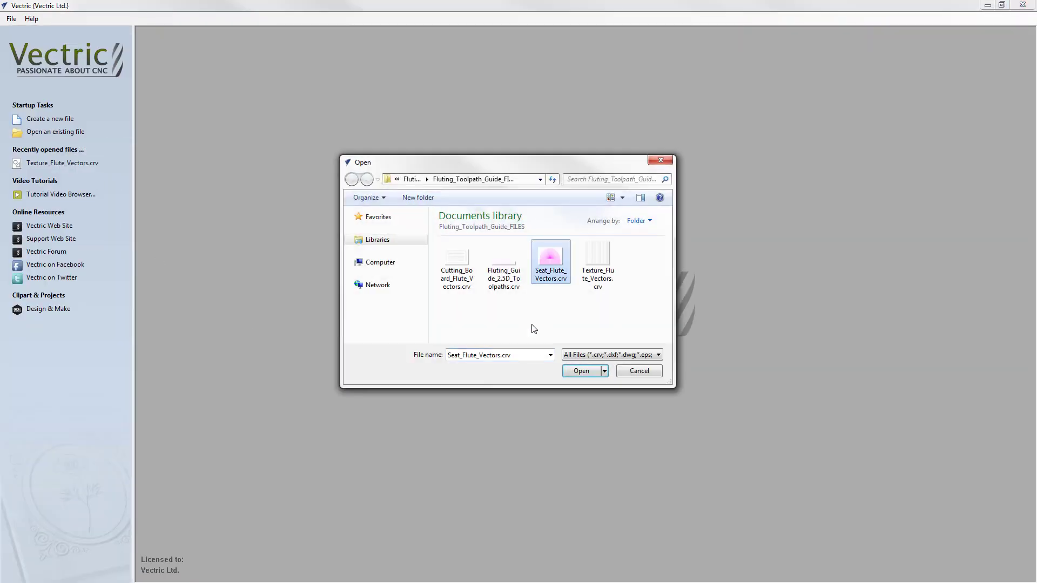
pyautogui.click(543, 265)
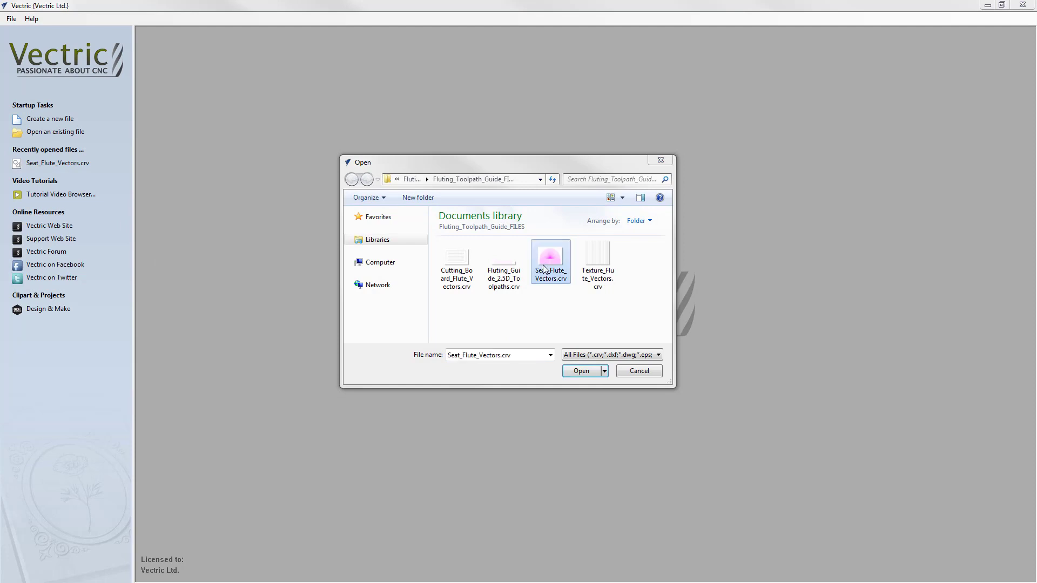
pyautogui.click(581, 372)
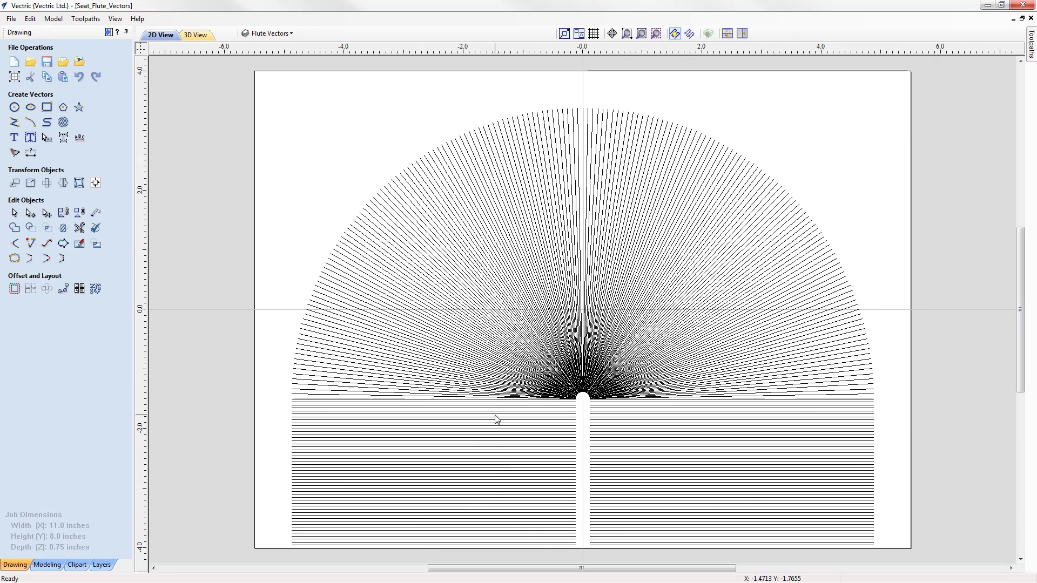
# Step: Examine the individual flute vectors around the seat, from the horizontal lines on one side through the radial fan to the other side
pyautogui.click(444, 544)
pyautogui.click(440, 529)
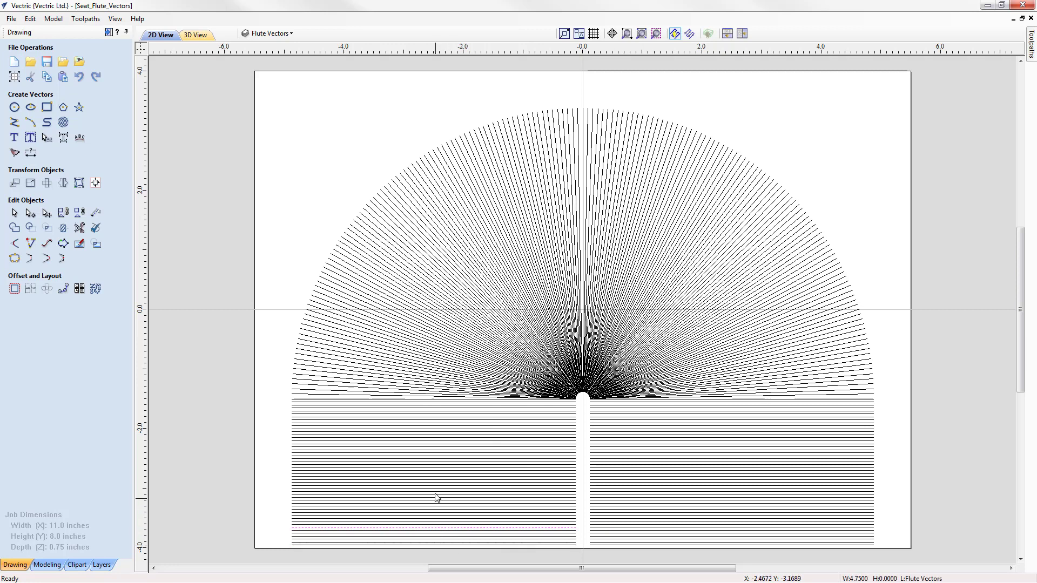
pyautogui.click(435, 492)
pyautogui.click(432, 466)
pyautogui.click(432, 430)
pyautogui.click(429, 416)
pyautogui.click(426, 378)
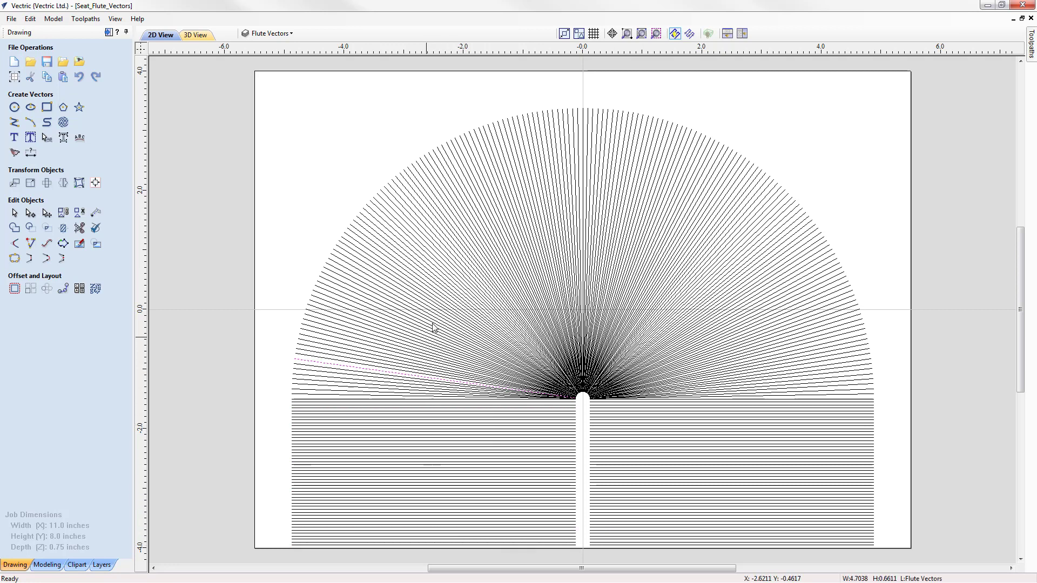
pyautogui.click(435, 325)
pyautogui.click(463, 297)
pyautogui.click(508, 282)
pyautogui.click(528, 280)
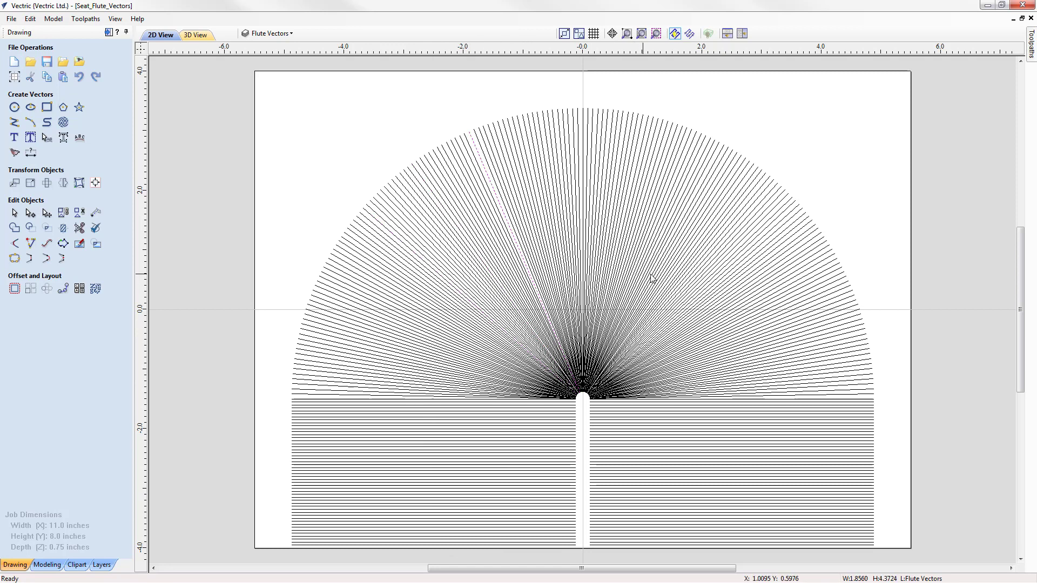
pyautogui.click(652, 273)
pyautogui.click(720, 308)
pyautogui.click(769, 356)
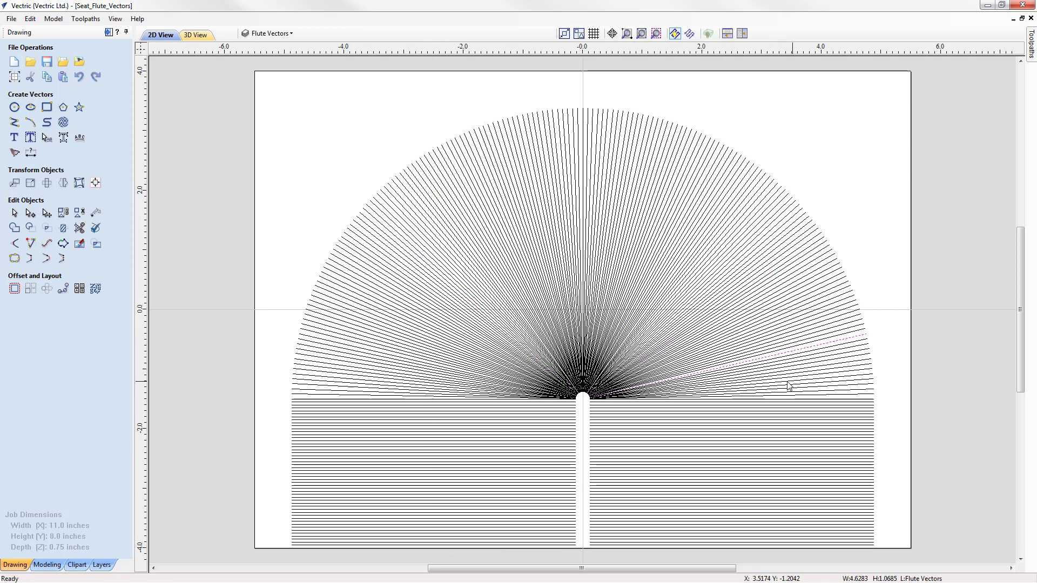
pyautogui.click(793, 424)
pyautogui.click(794, 454)
pyautogui.click(794, 489)
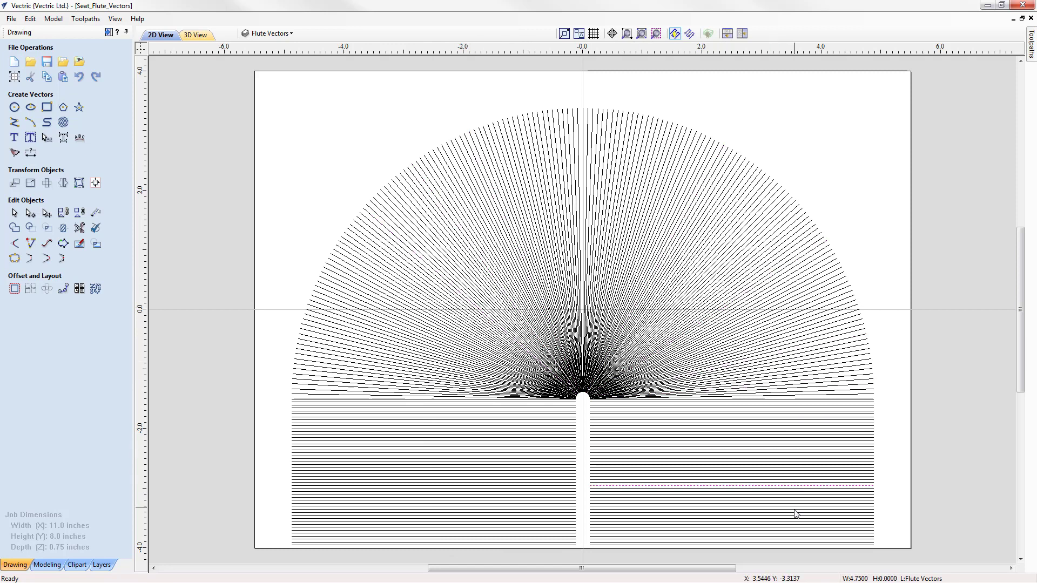
# Step: Check individual horizontal flute vectors in the lower right section of the seat
pyautogui.click(794, 510)
pyautogui.click(794, 530)
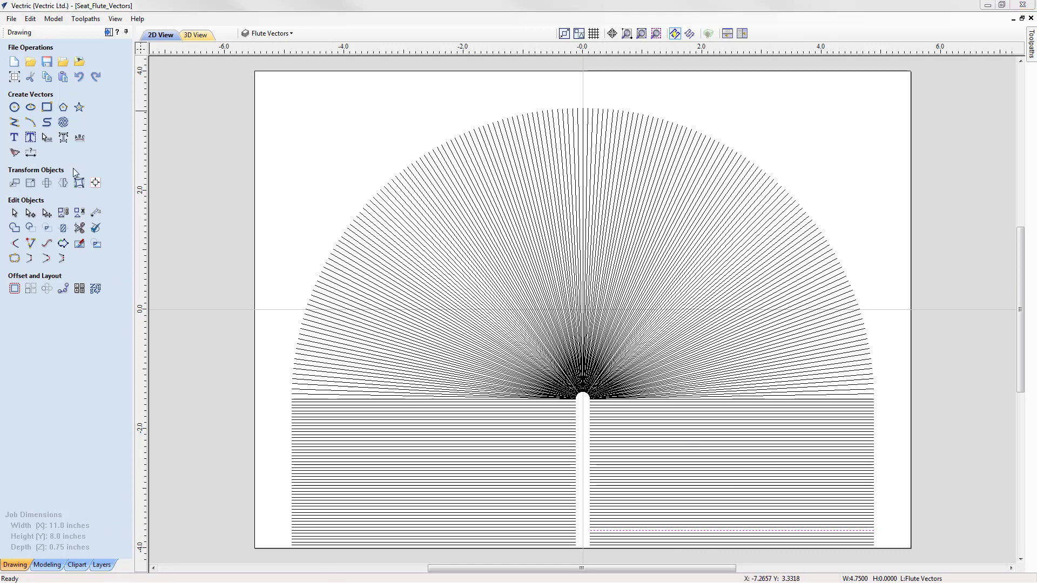
# Step: Move the XY datum to the lower-left corner of the material in the material setup
pyautogui.click(109, 32)
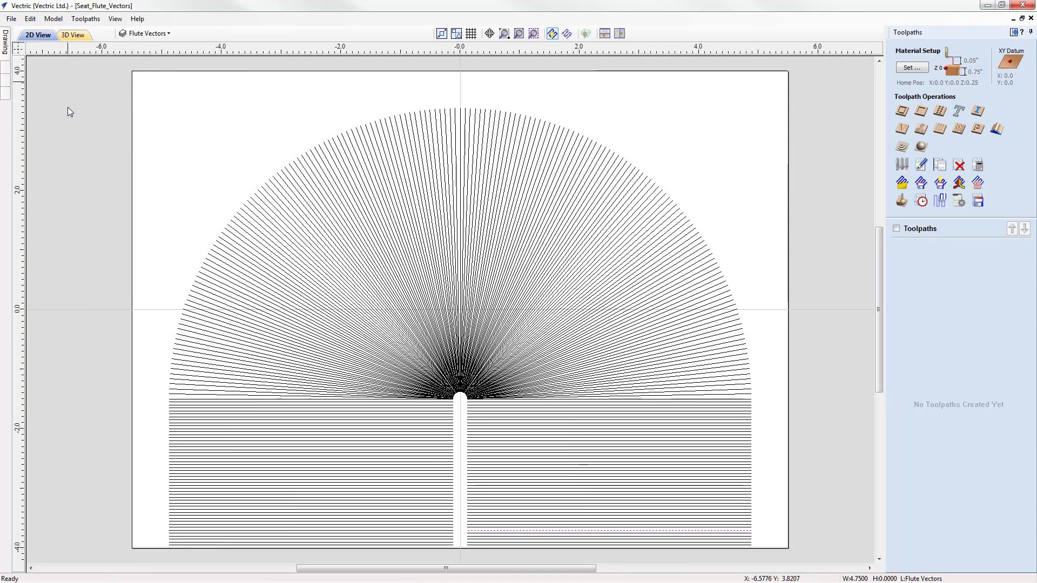
pyautogui.click(911, 68)
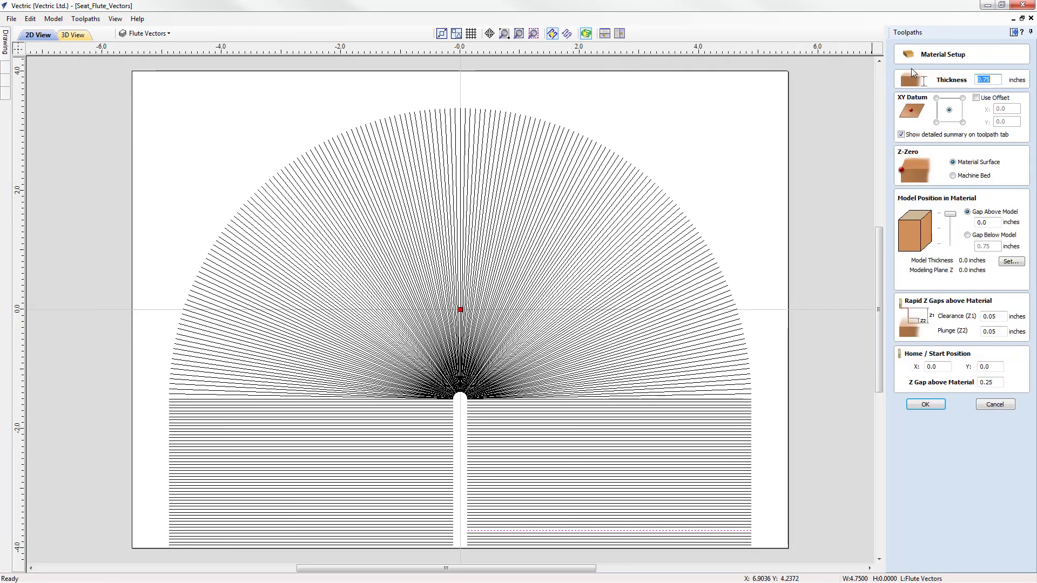
pyautogui.click(936, 122)
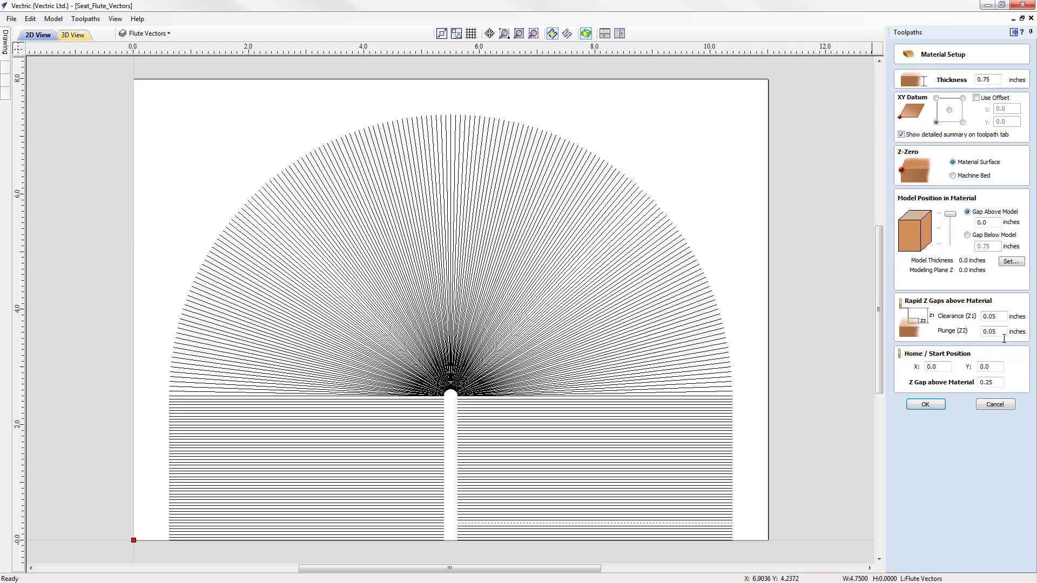
pyautogui.click(925, 406)
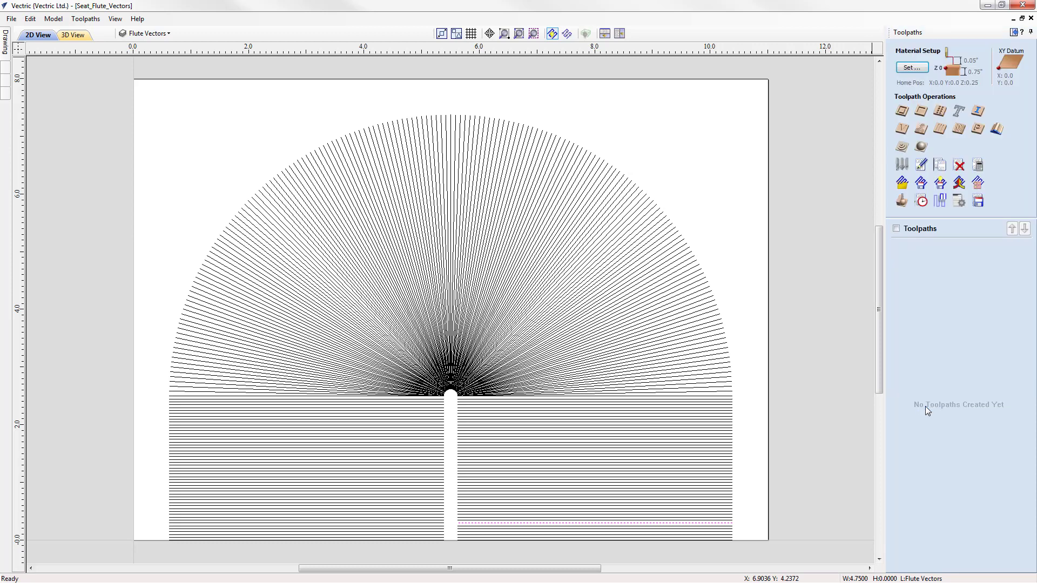
# Step: Start a fluting toolpath on all the seat vectors, with start depth 0.0 and flute depth 0.3 inches
pyautogui.click(741, 260)
pyautogui.hotkey('ctrl', 'a')
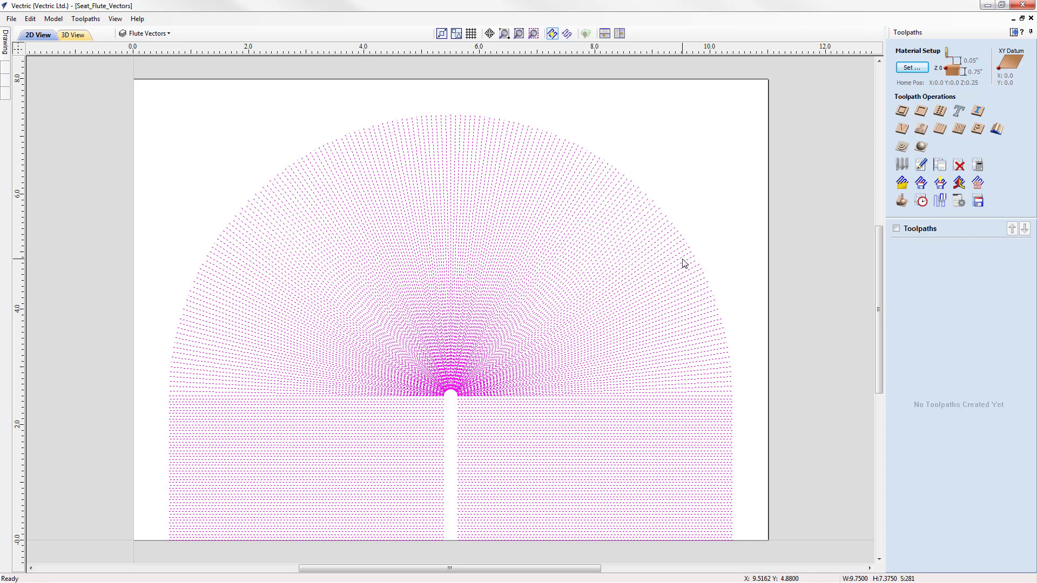
pyautogui.click(938, 133)
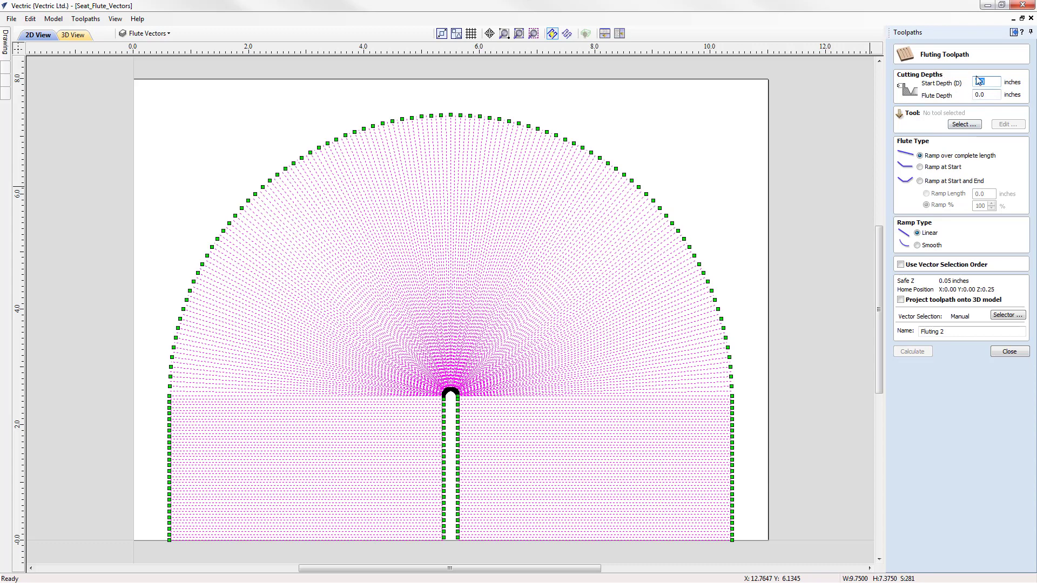
pyautogui.moveTo(977, 80); pyautogui.dragTo(984, 79)
pyautogui.click(984, 95)
pyautogui.write('3')
# Step: Assign the imperial End Mill (1/4") from the tool database to the fluting toolpath
pyautogui.click(967, 125)
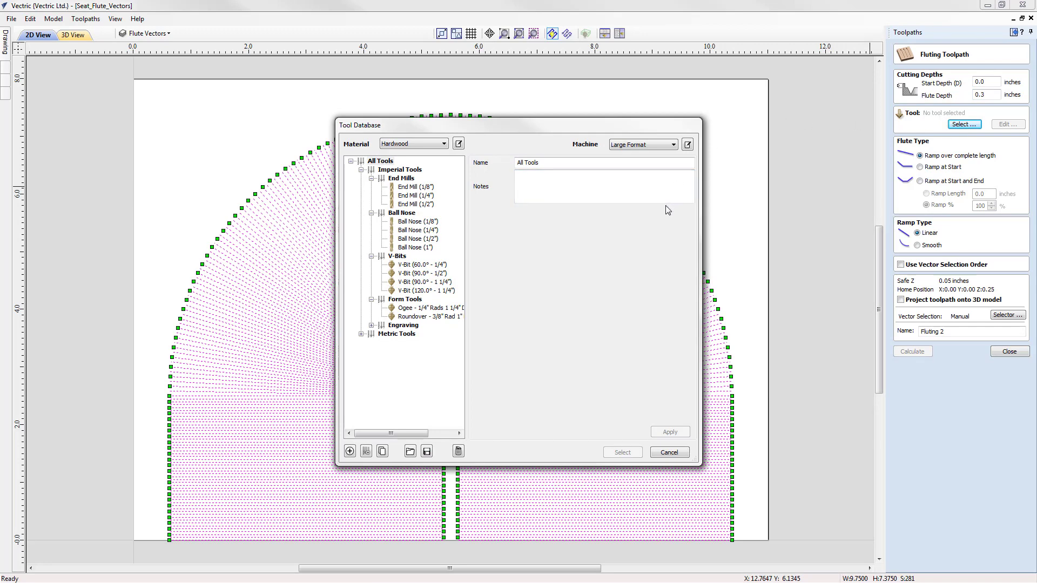
pyautogui.click(421, 196)
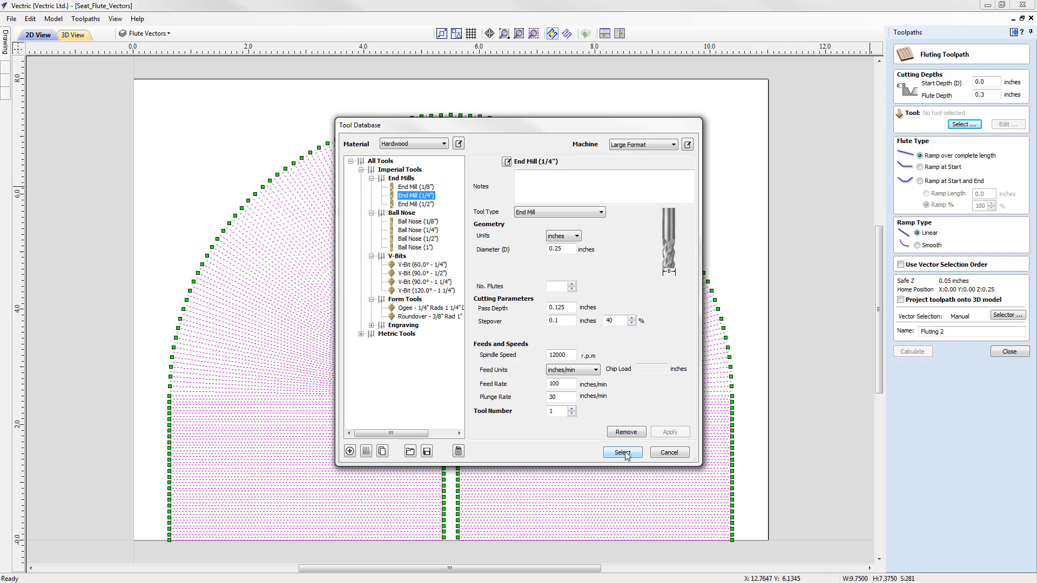
pyautogui.click(624, 455)
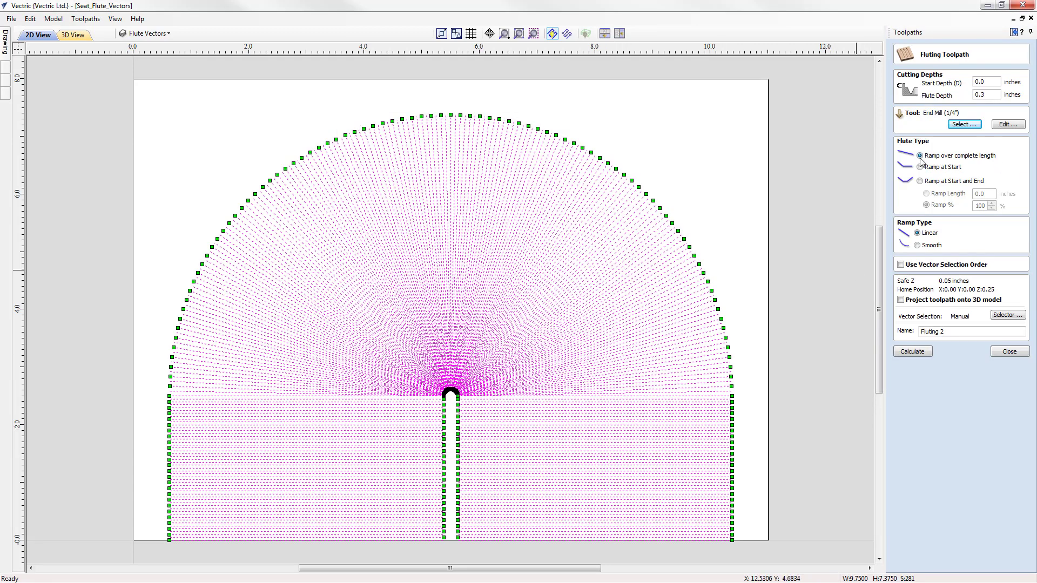
# Step: Set the flutes to ramp at start and end with a smooth ramp type, and calculate the toolpath
pyautogui.click(941, 183)
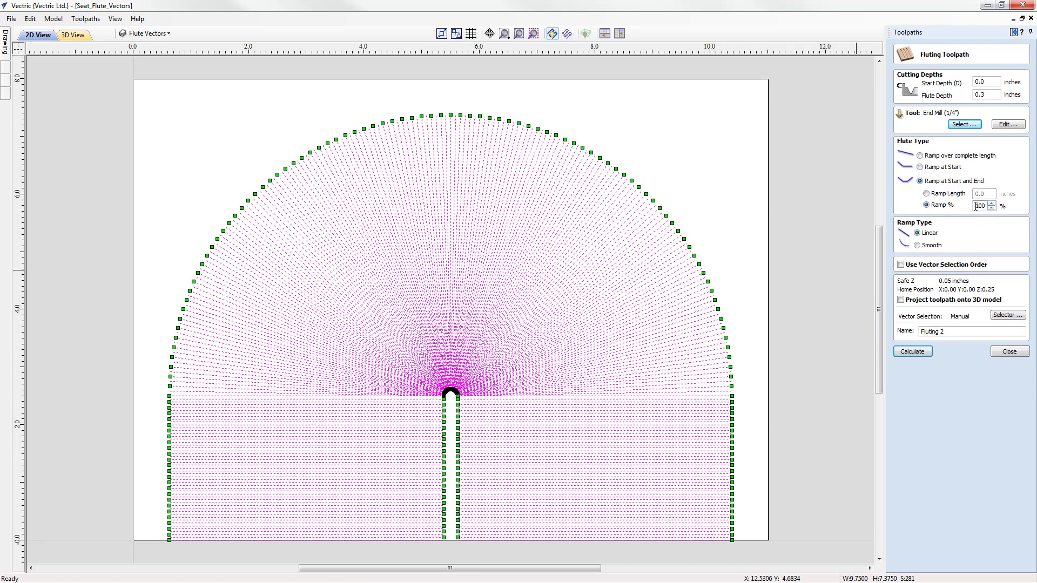
pyautogui.click(918, 245)
pyautogui.click(915, 353)
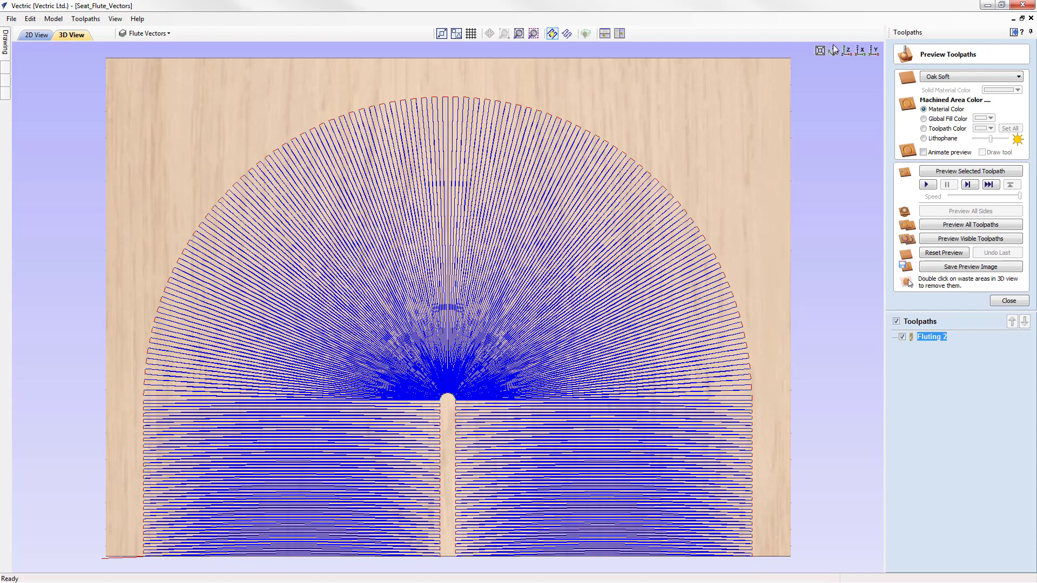
# Step: Simulate the calculated fluting toolpath on the material and inspect the carved seat in an isometric view
pyautogui.click(833, 51)
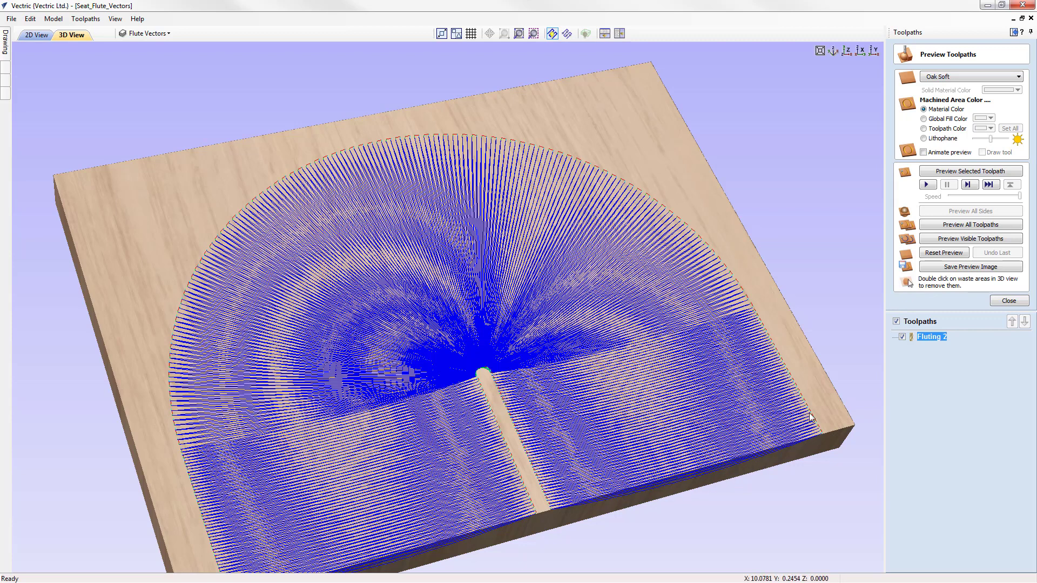
pyautogui.click(977, 172)
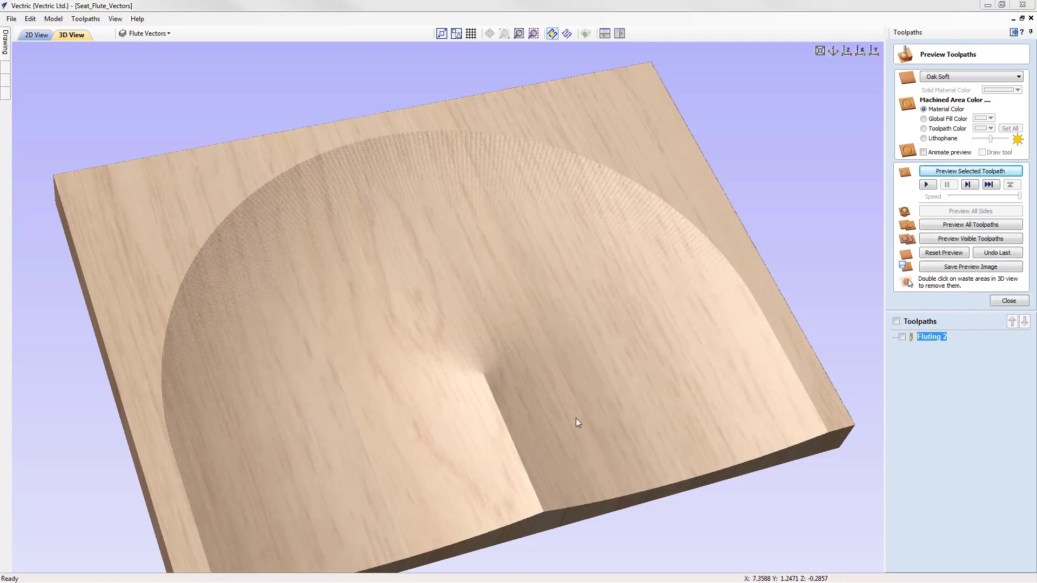
pyautogui.moveTo(575, 418)
pyautogui.mouseDown()
pyautogui.moveTo(394, 407)
pyautogui.moveTo(484, 439)
pyautogui.moveTo(562, 417)
pyautogui.mouseUp()
pyautogui.click(835, 51)
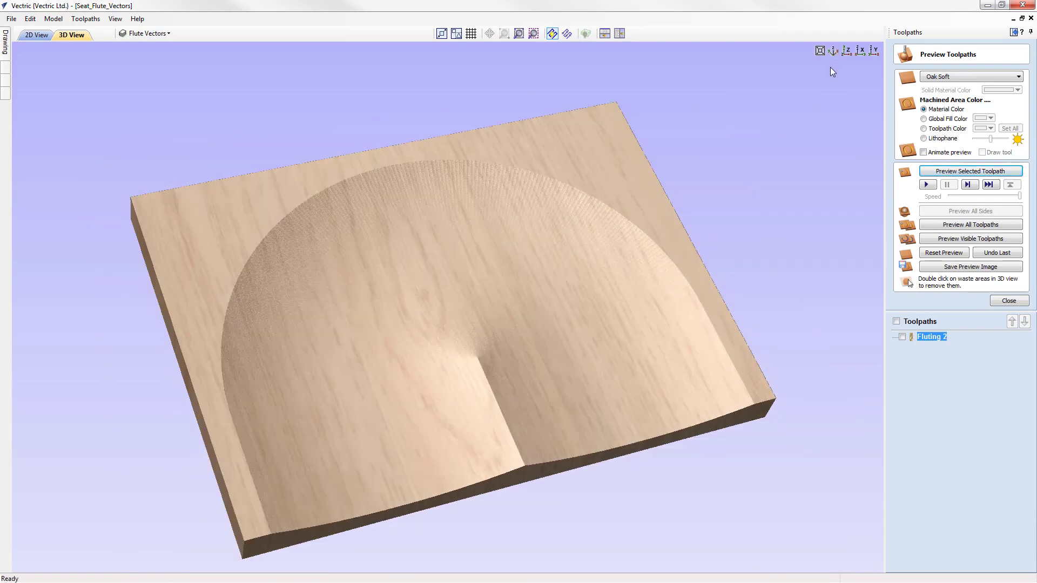